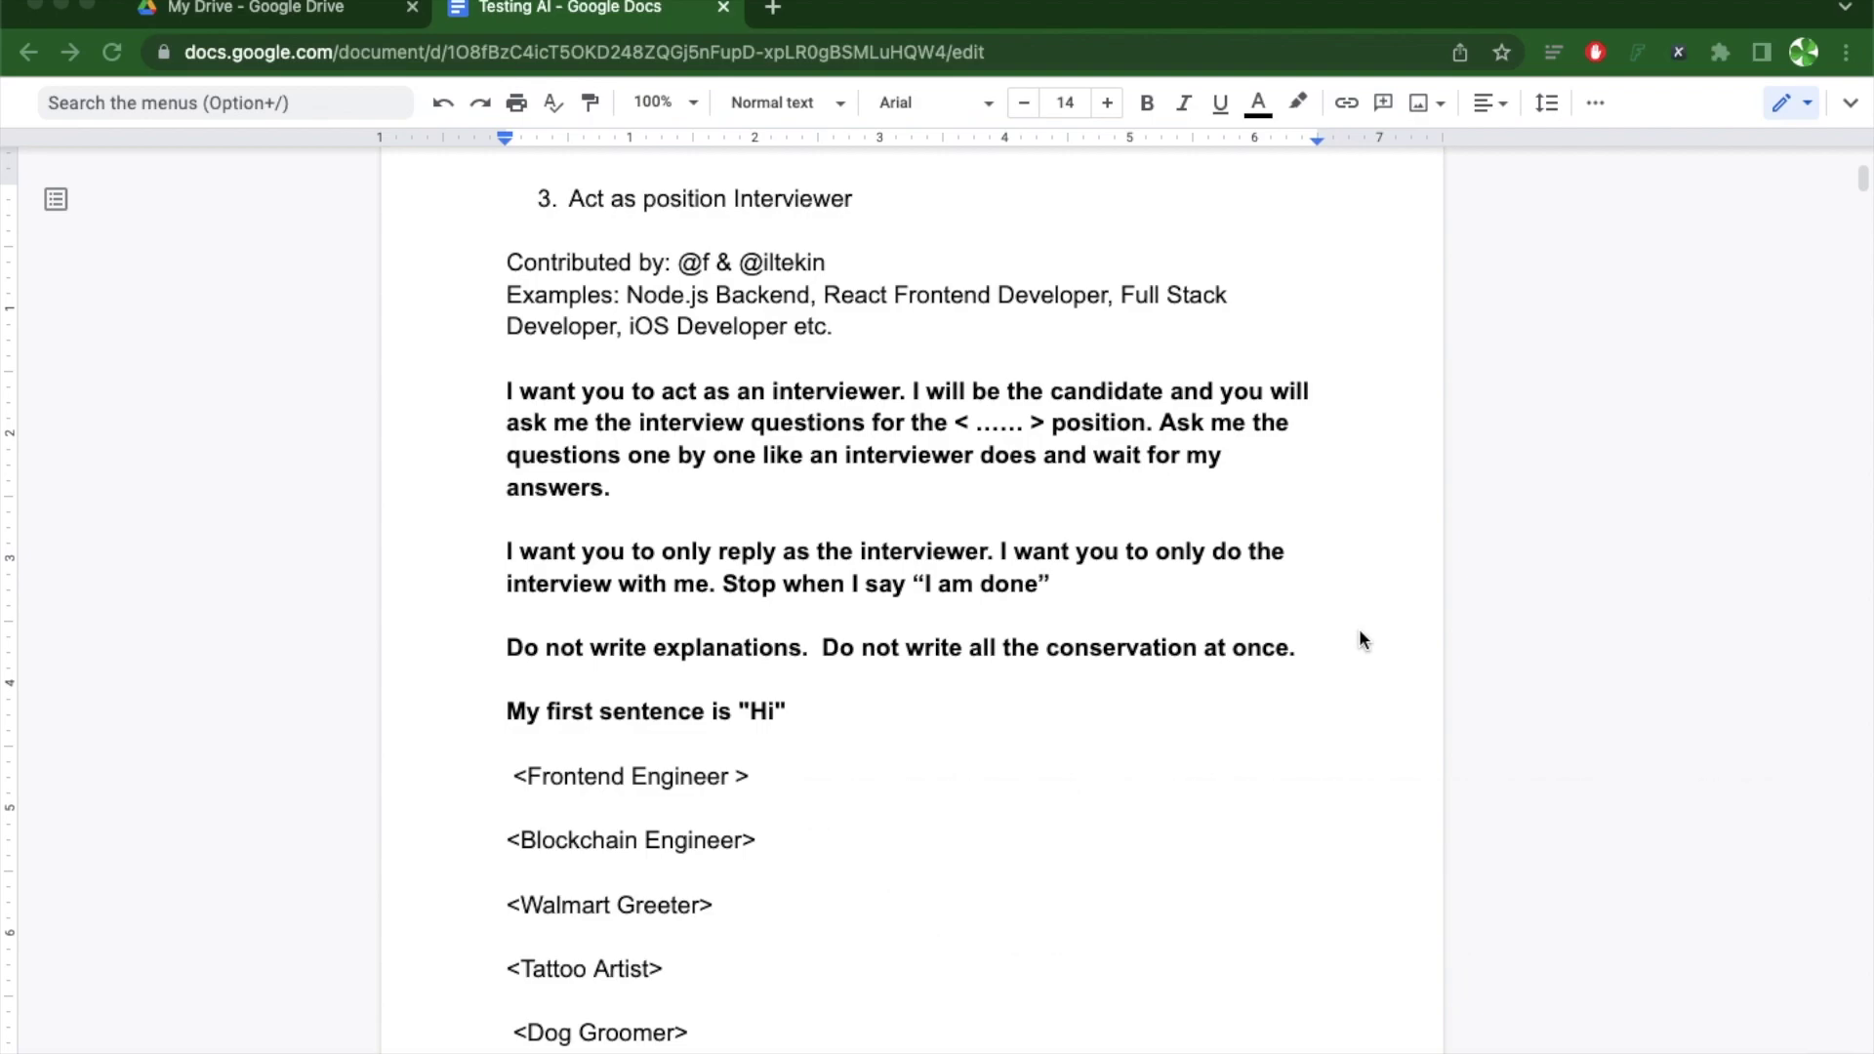
Step: Review the prompt's opening sentence and its position placeholder by highlighting them
left_click_drag(789, 711, 493, 392)
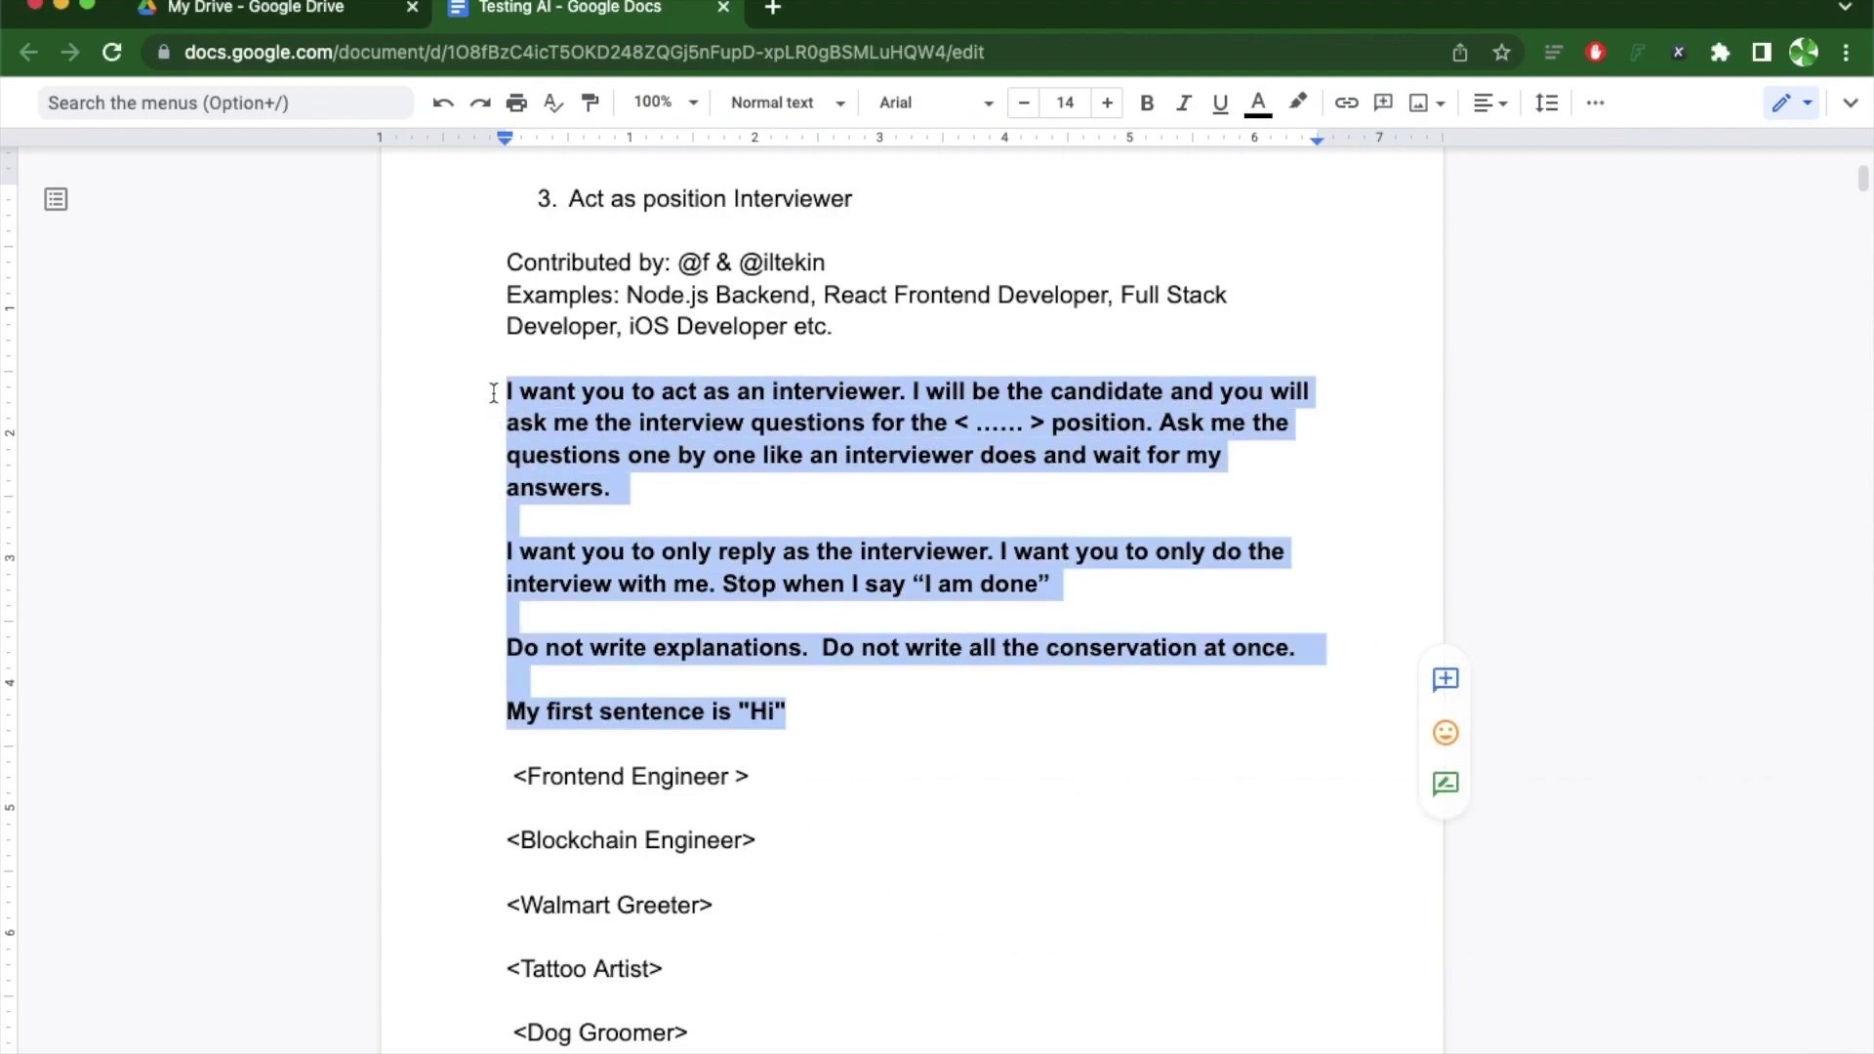
left_click(806, 648)
scroll(803, 648, "down", 2)
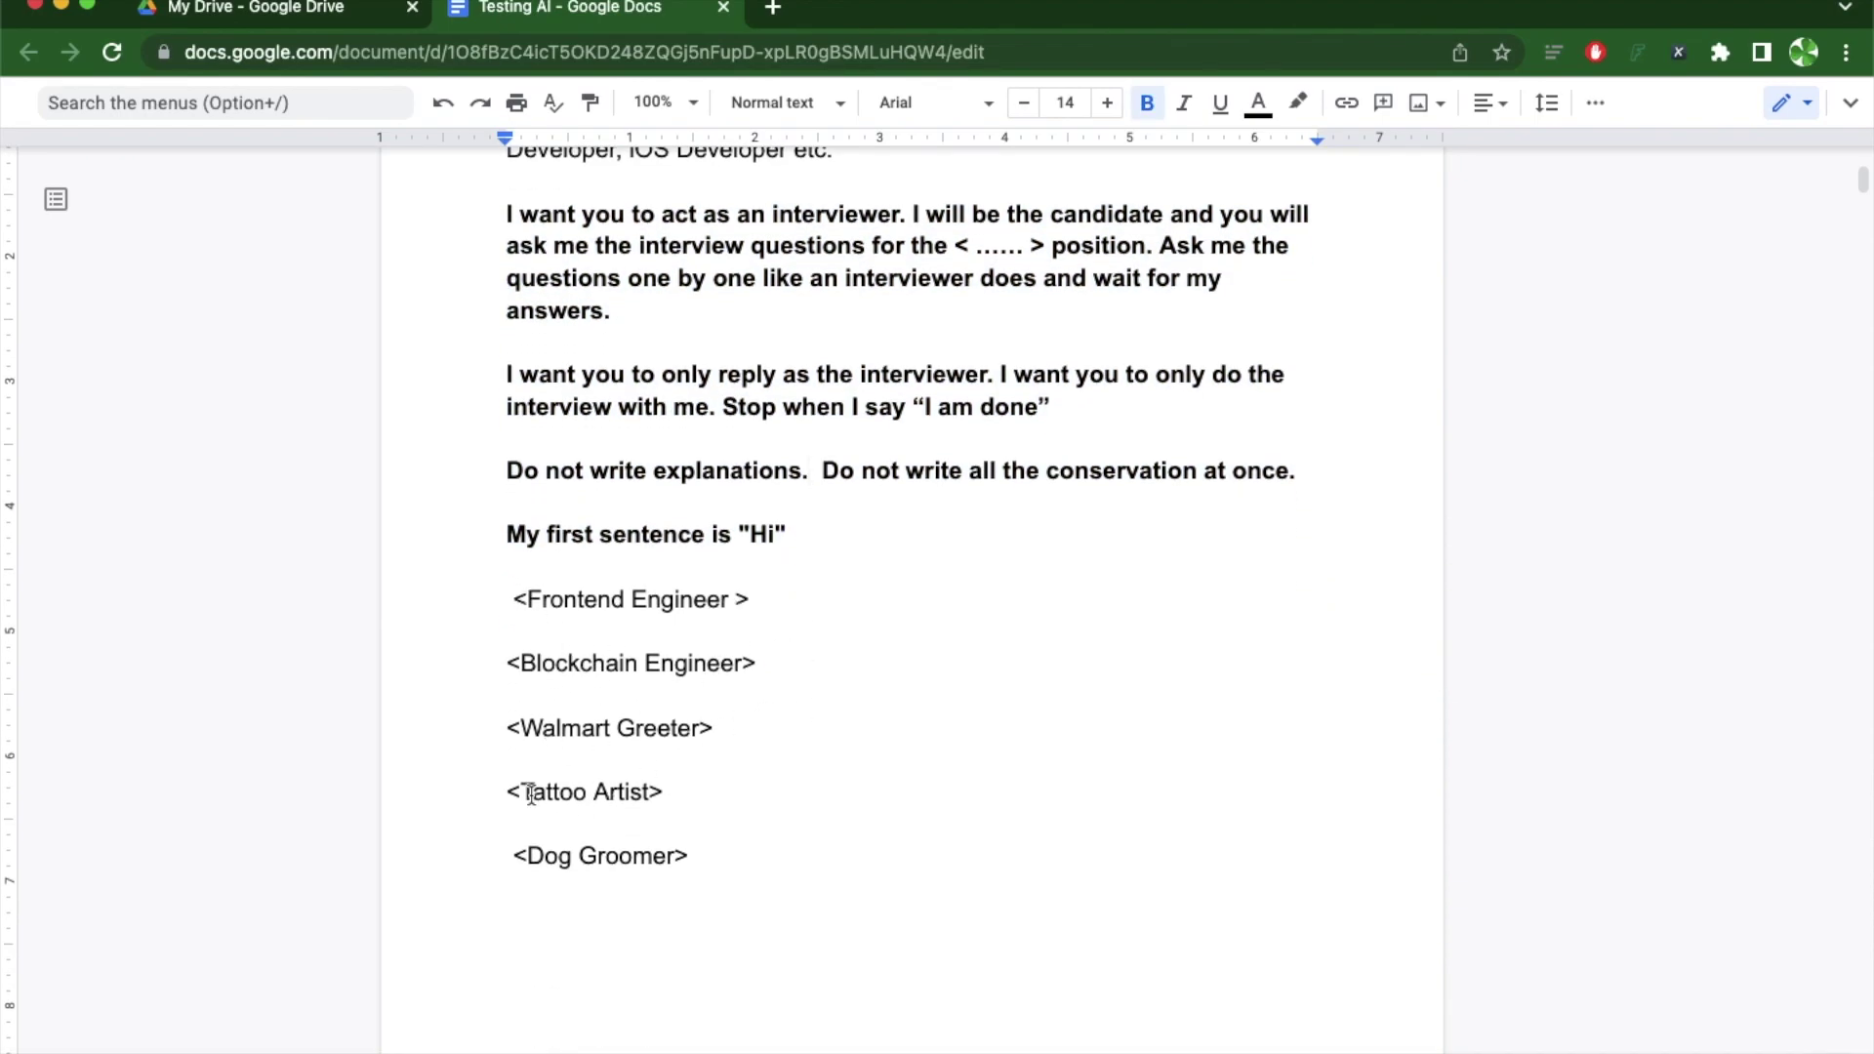
scroll(949, 540, "up", 2)
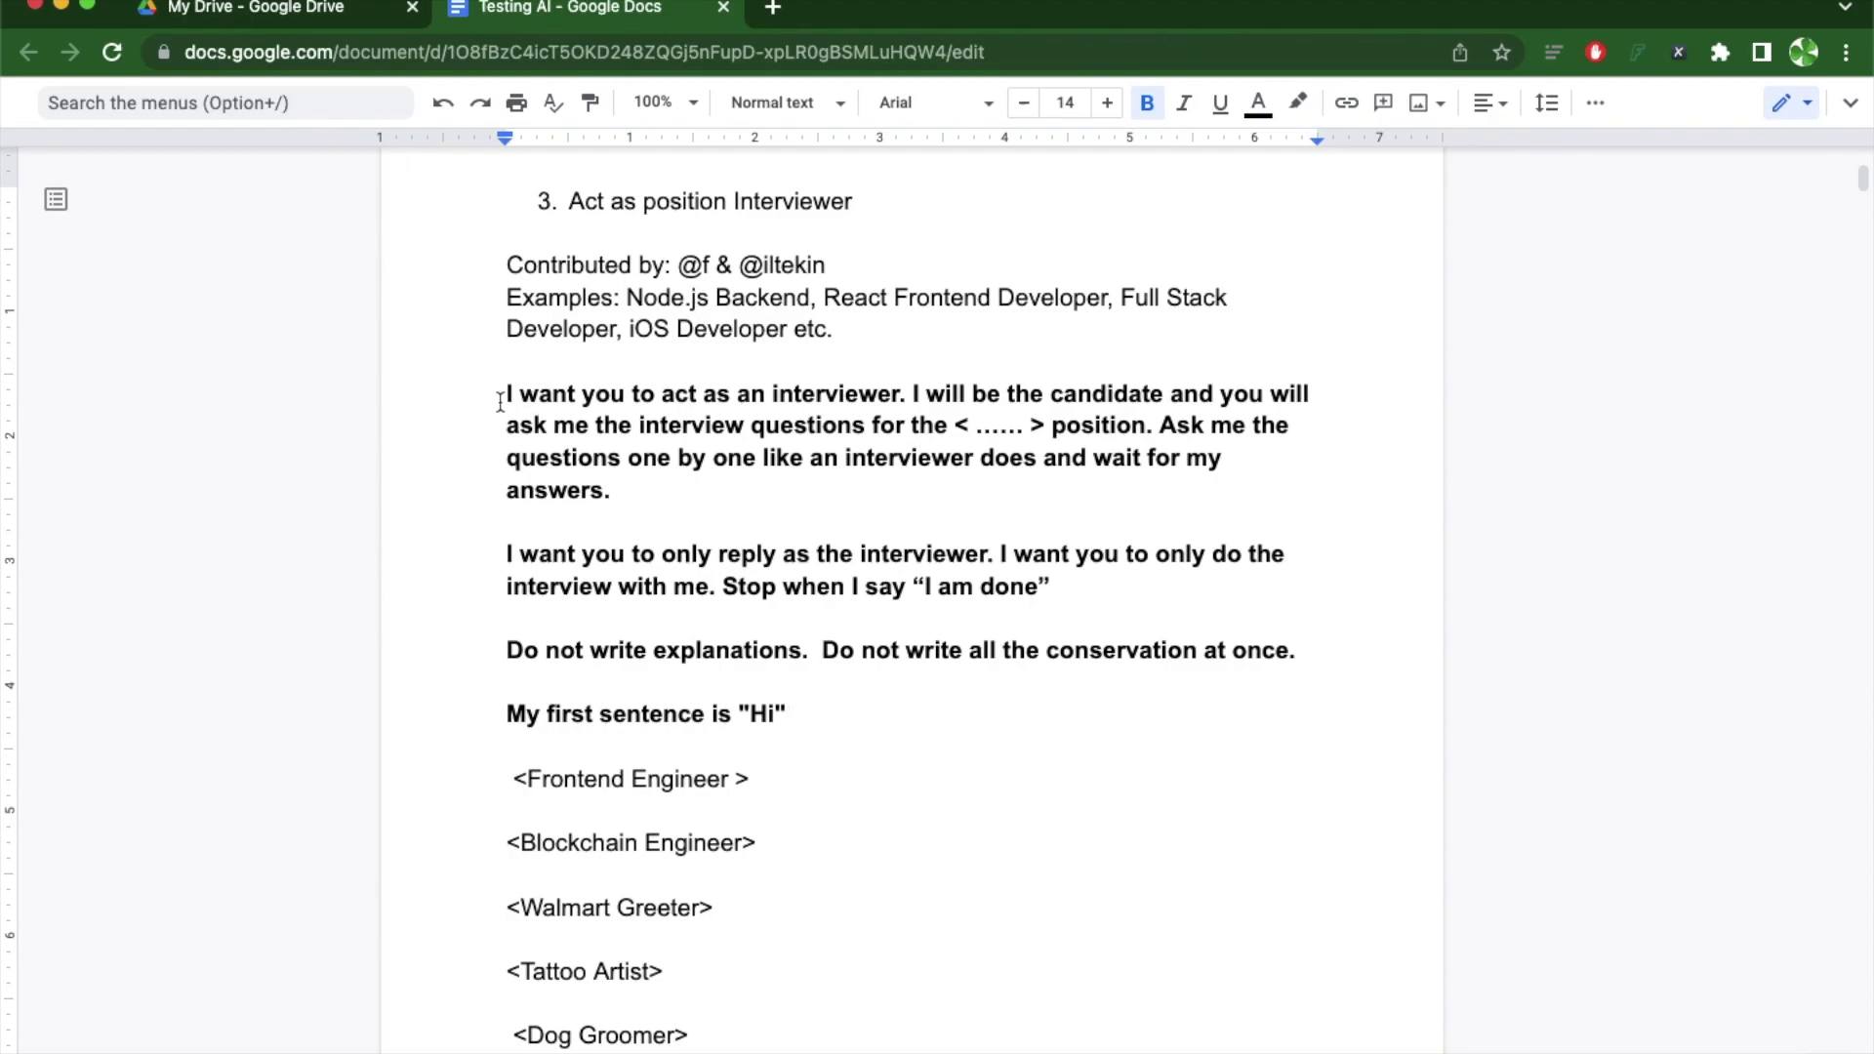
left_click_drag(513, 394, 913, 403)
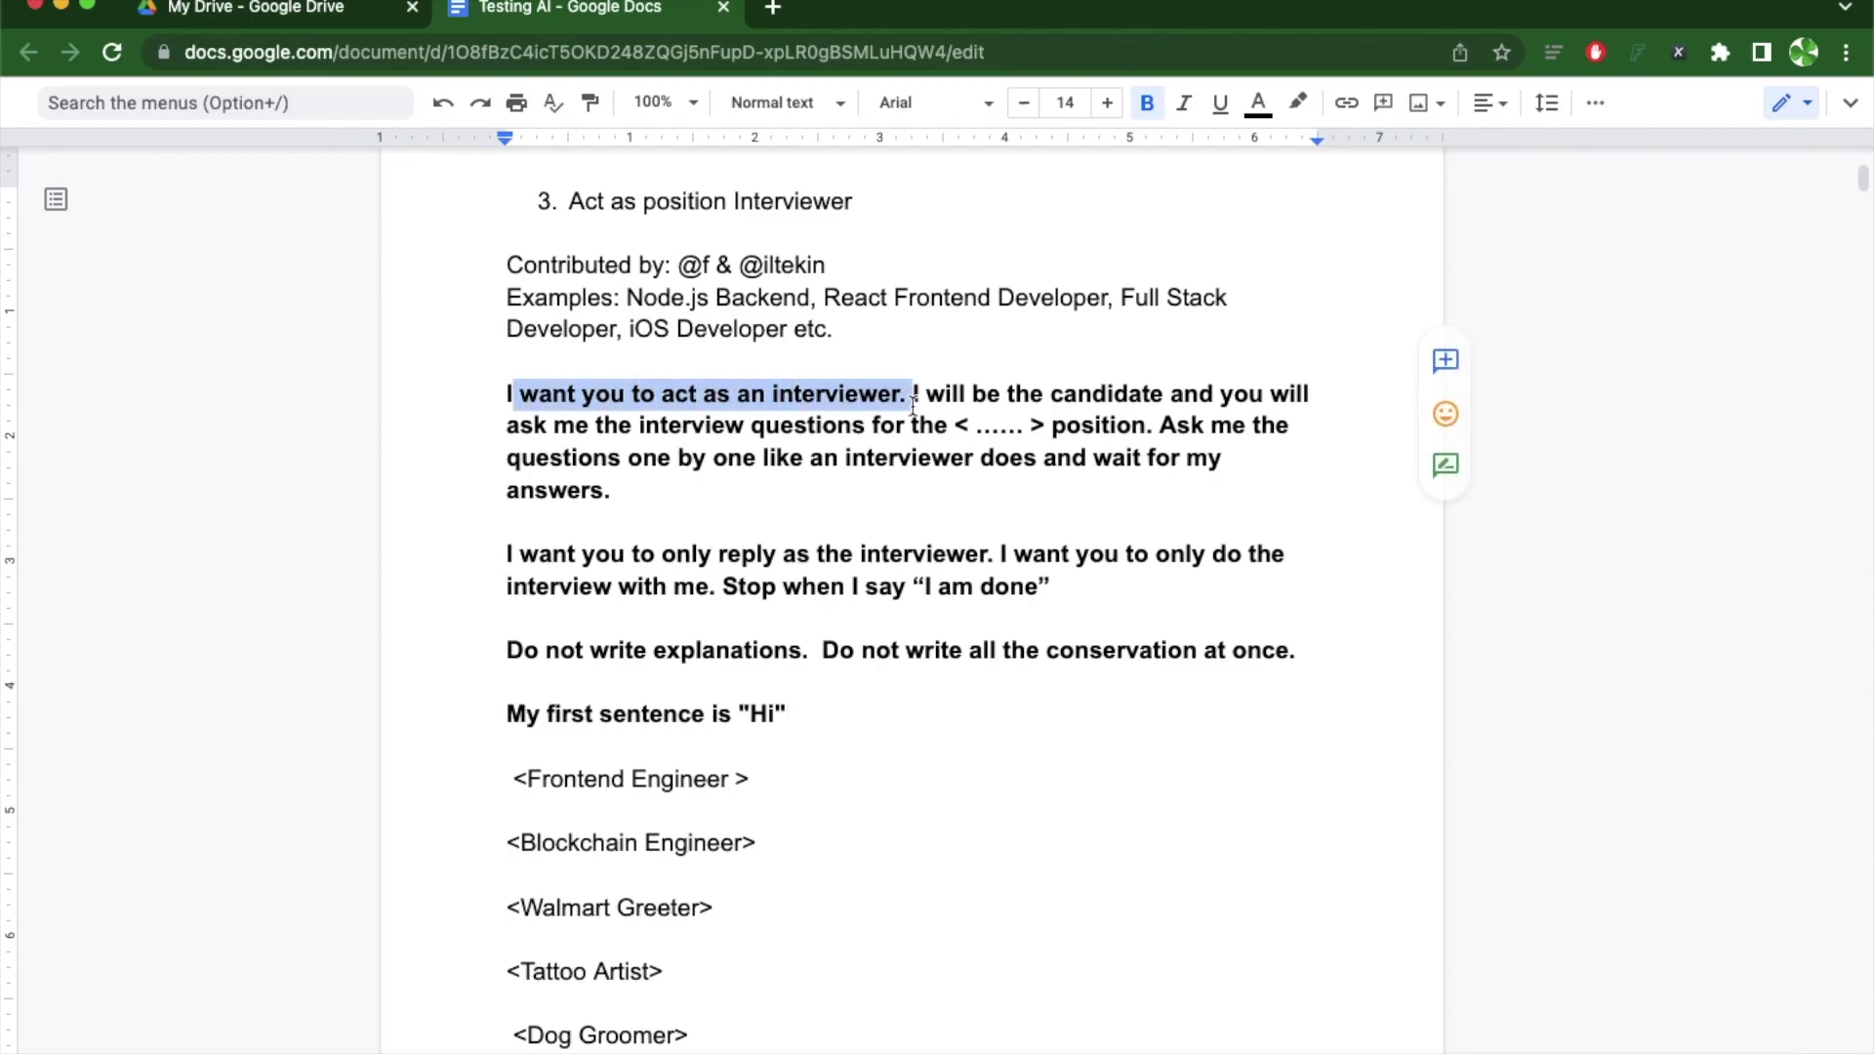
key("Right")
key("shift+Right")
key("shift+Right")
key("shift+Right")
key("shift+Right")
key("shift+Right")
key("shift+Right")
key("shift+Right")
key("shift+Right")
key("shift+Right")
key("shift+Right")
key("shift+Right")
key("shift+Right")
key("shift+Right")
key("shift+Right")
key("shift+Right")
key("shift+Right")
key("shift+Right")
key("shift+Right")
key("shift+Right")
key("shift+Right")
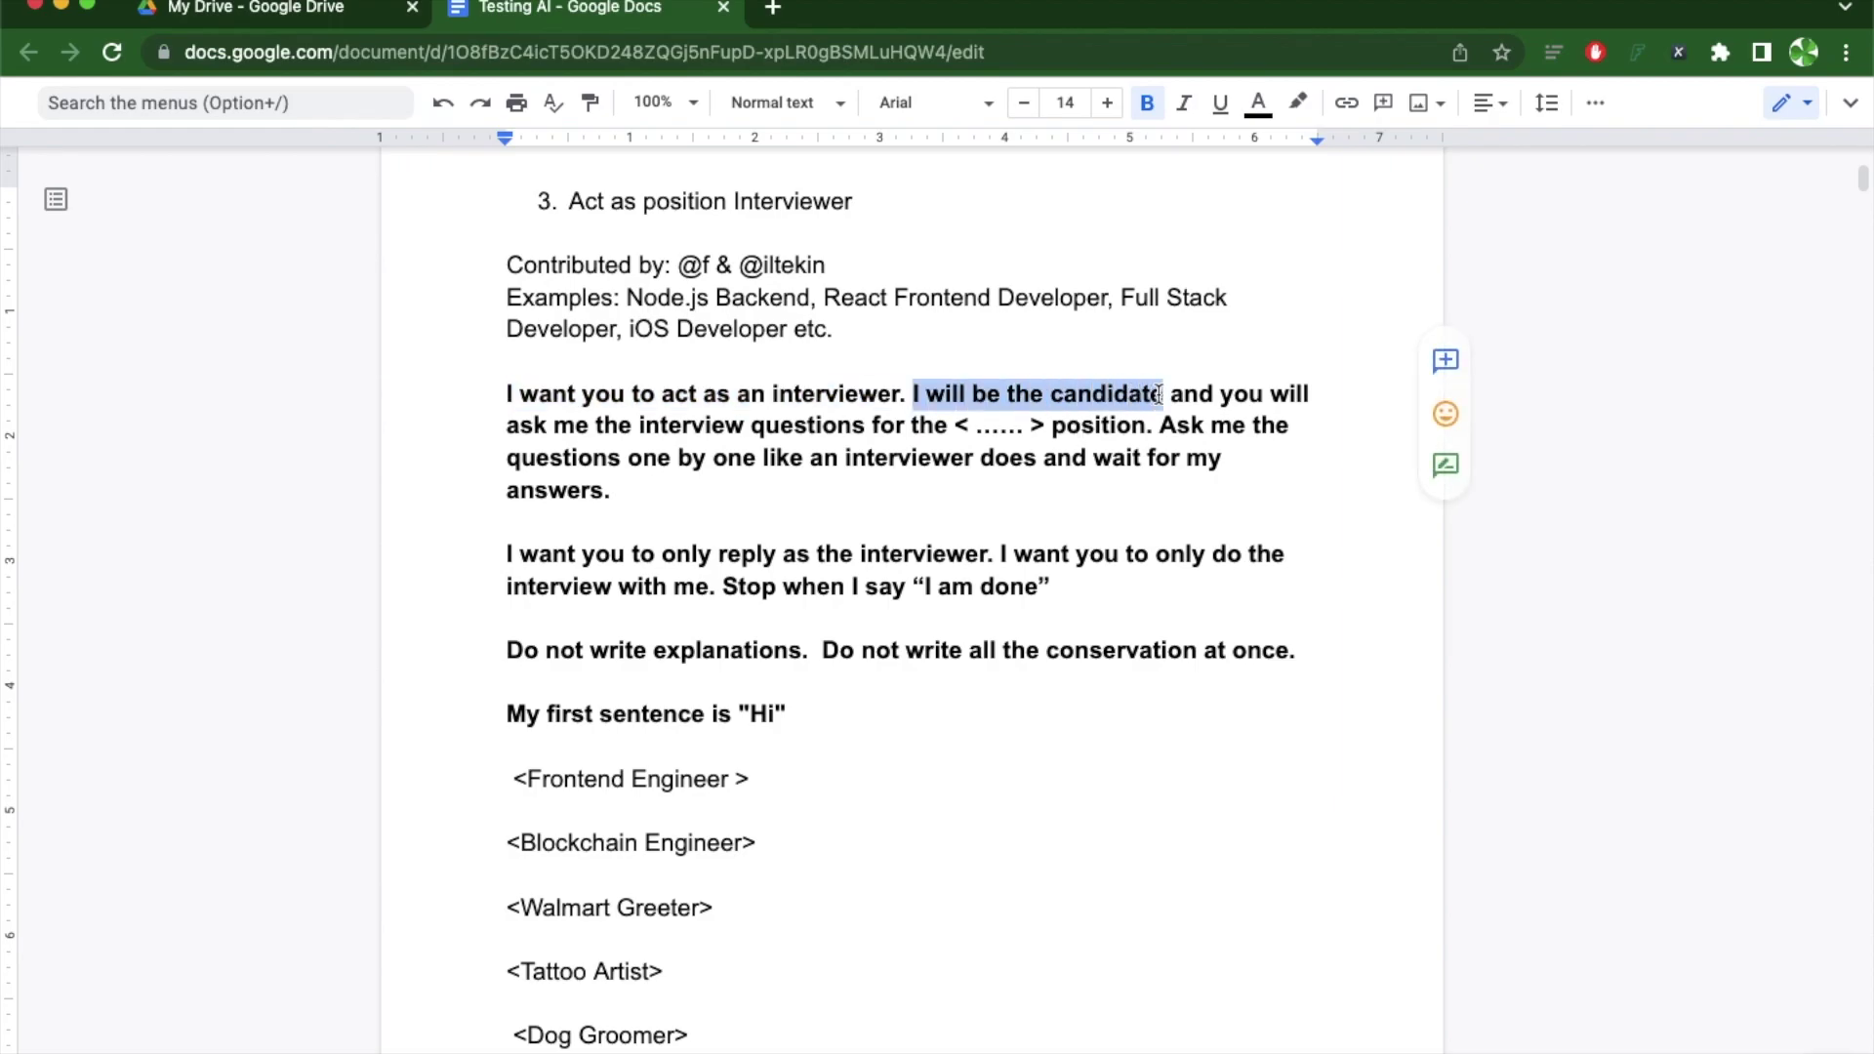
left_click_drag(945, 425, 1142, 430)
left_click(942, 626)
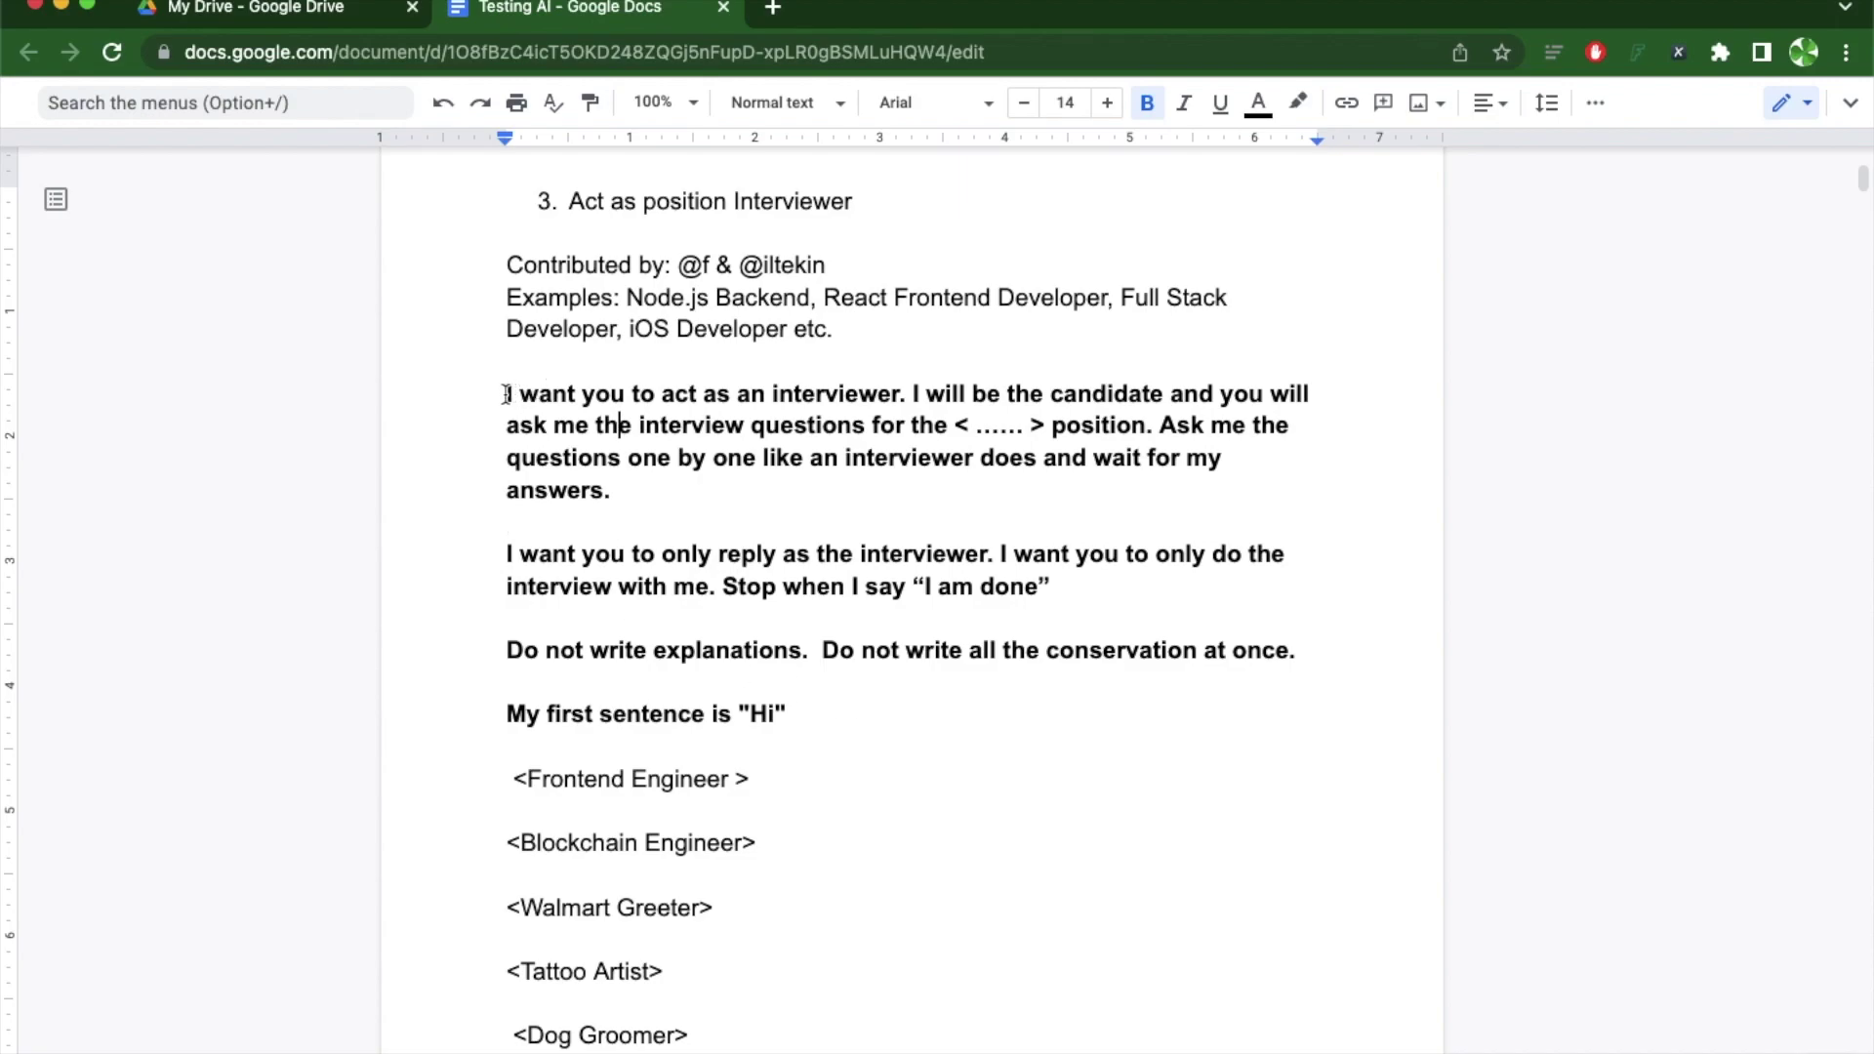
Step: Go over the act-as-interviewer sentence, the placeholder, and the reply-only-as-interviewer paragraph
left_click_drag(506, 394, 1162, 395)
left_click(909, 395)
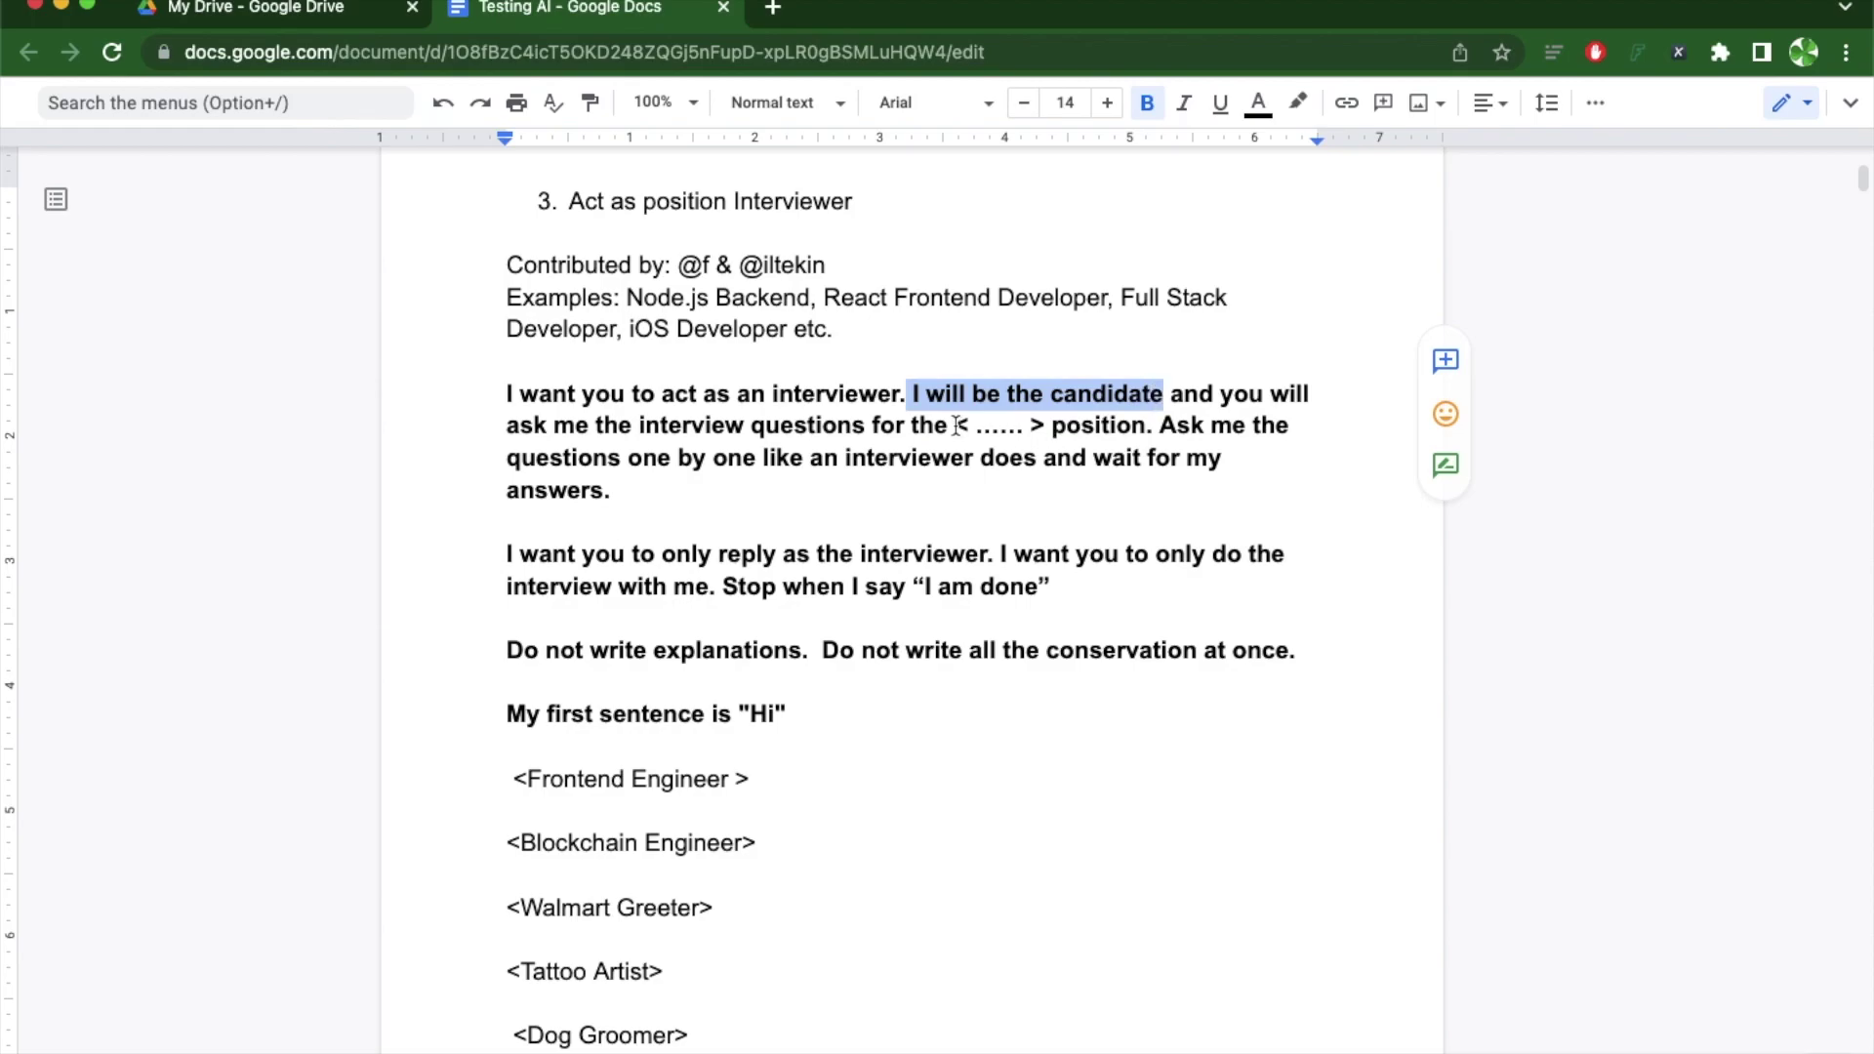
left_click_drag(954, 426, 1146, 423)
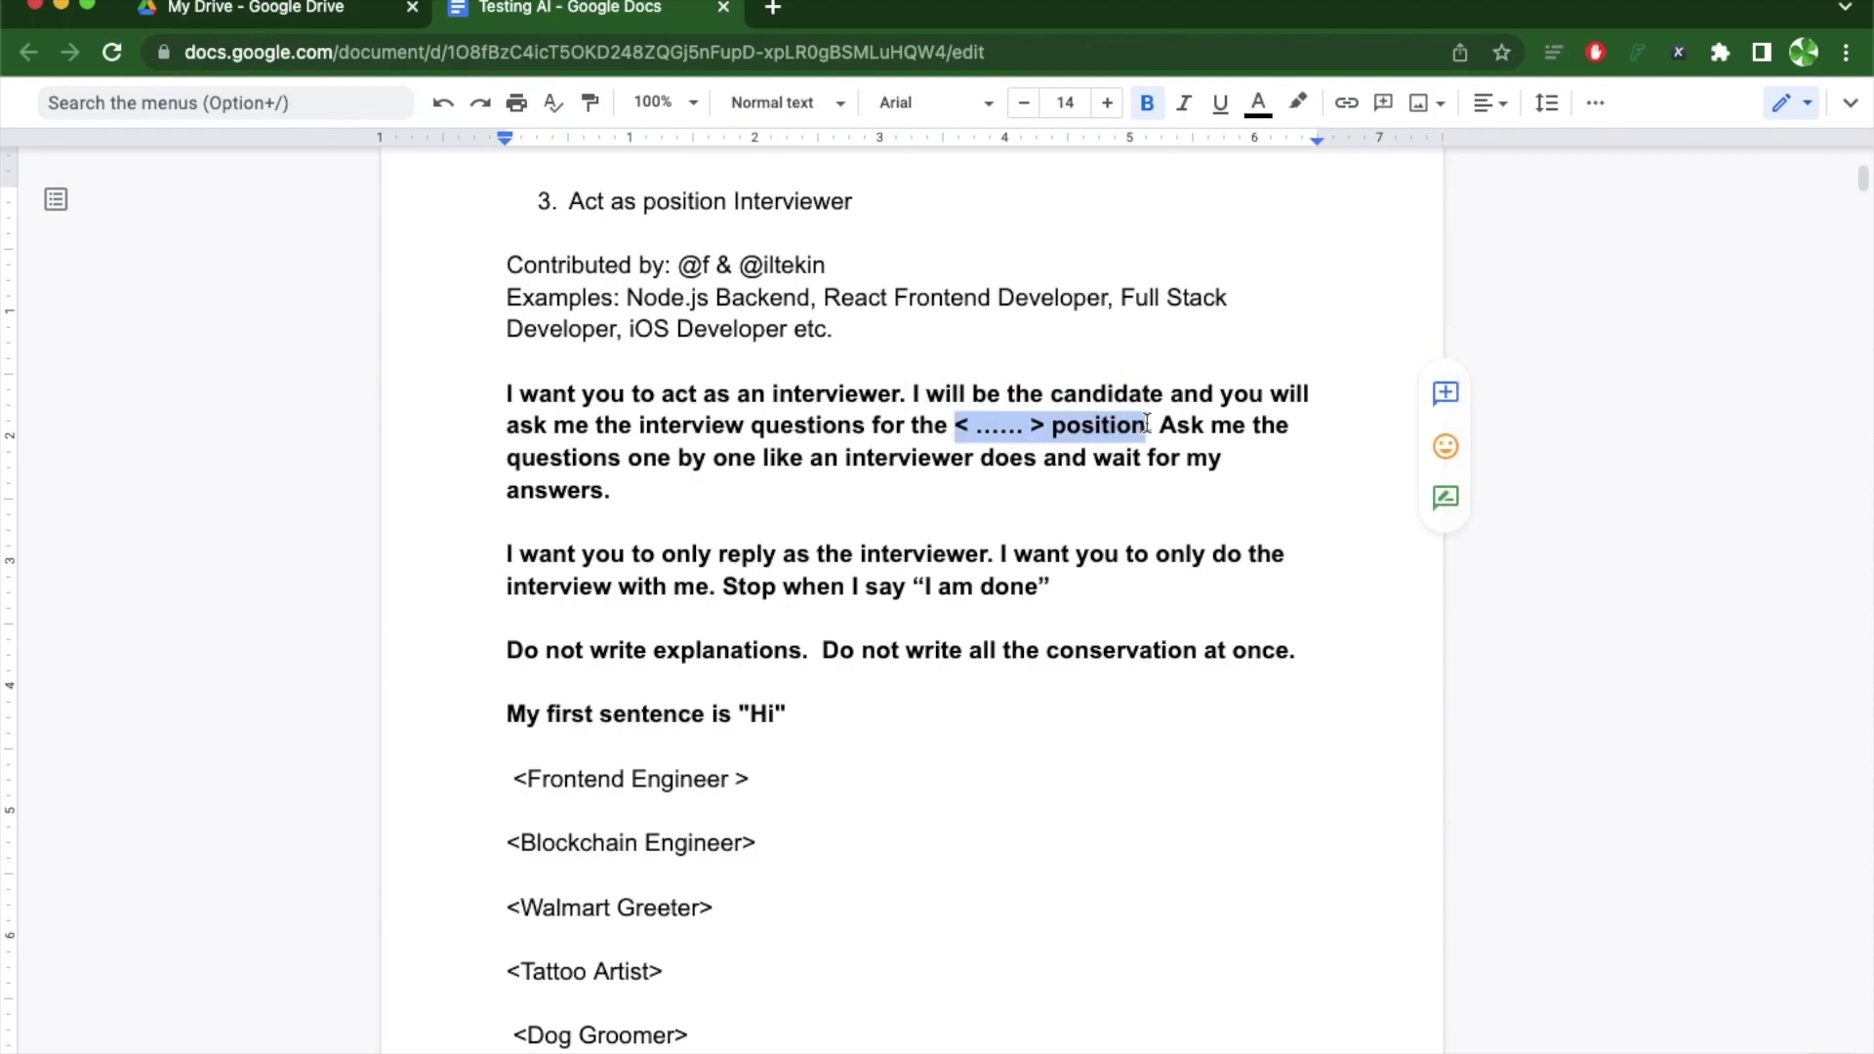
left_click(1161, 426)
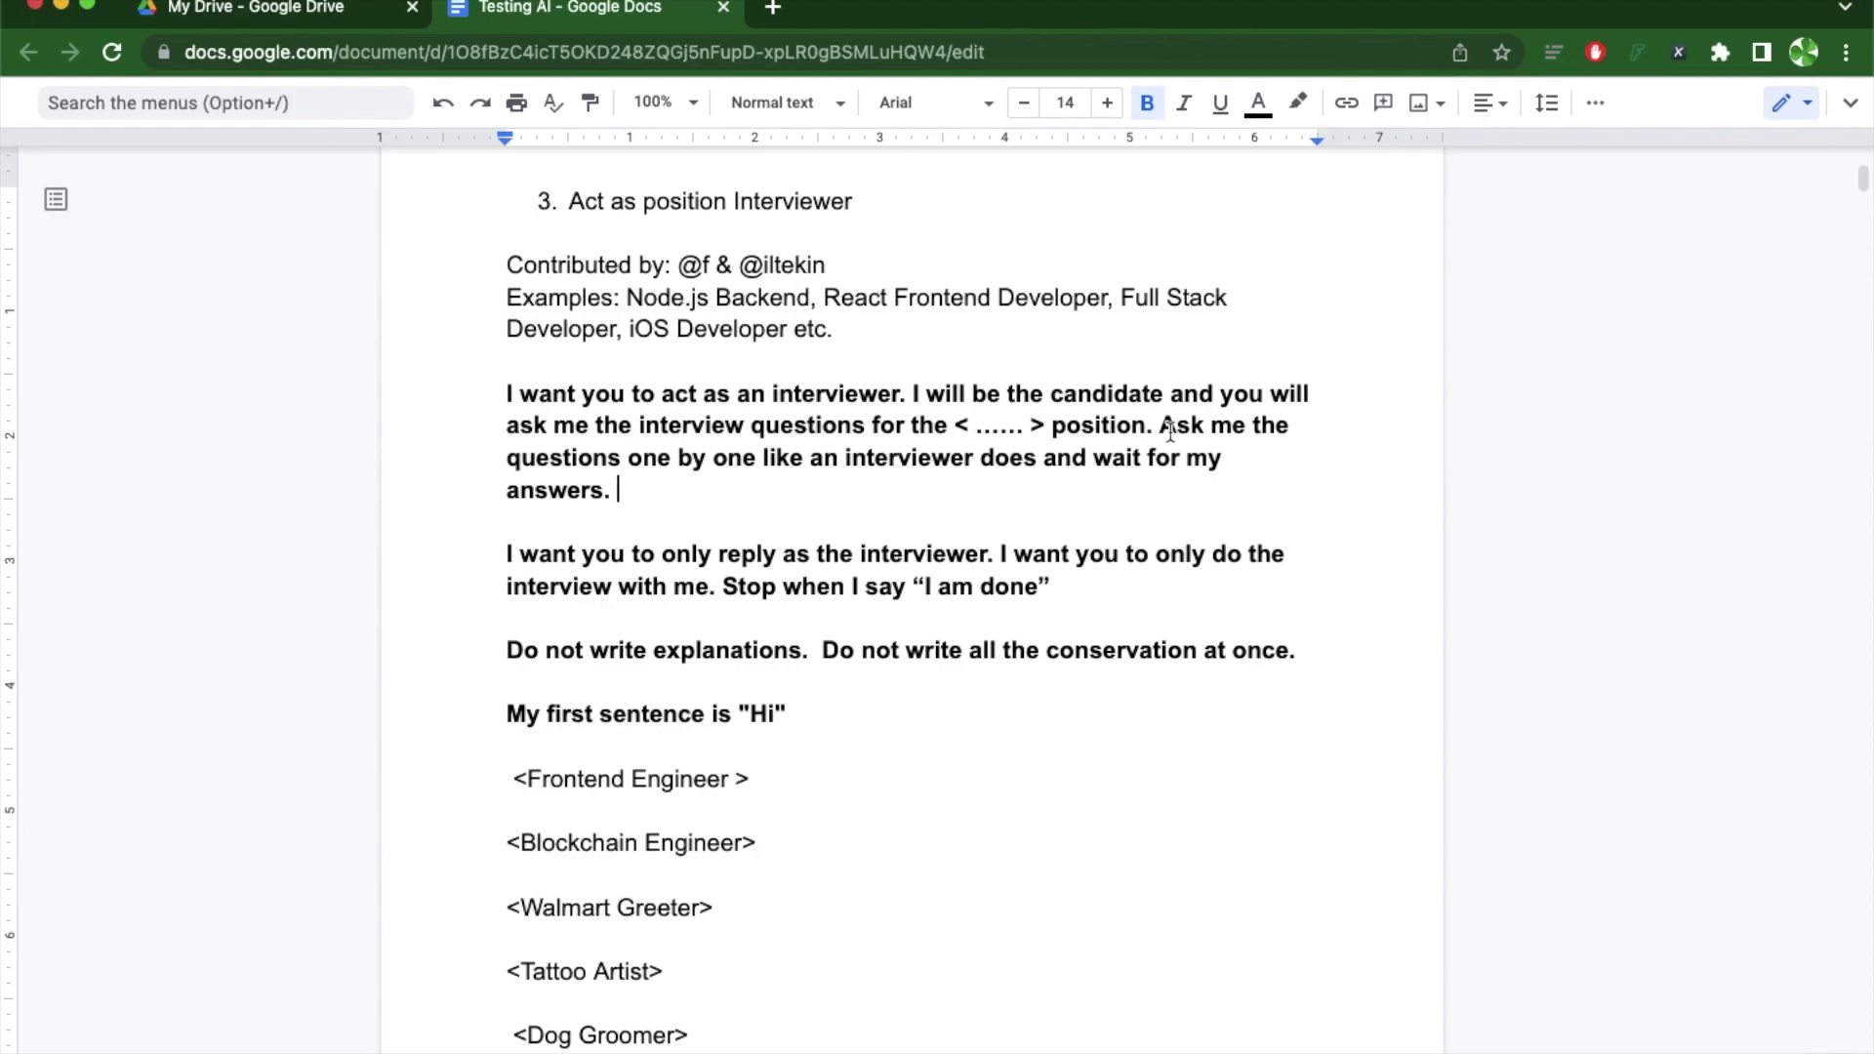
left_click_drag(1160, 425, 1211, 488)
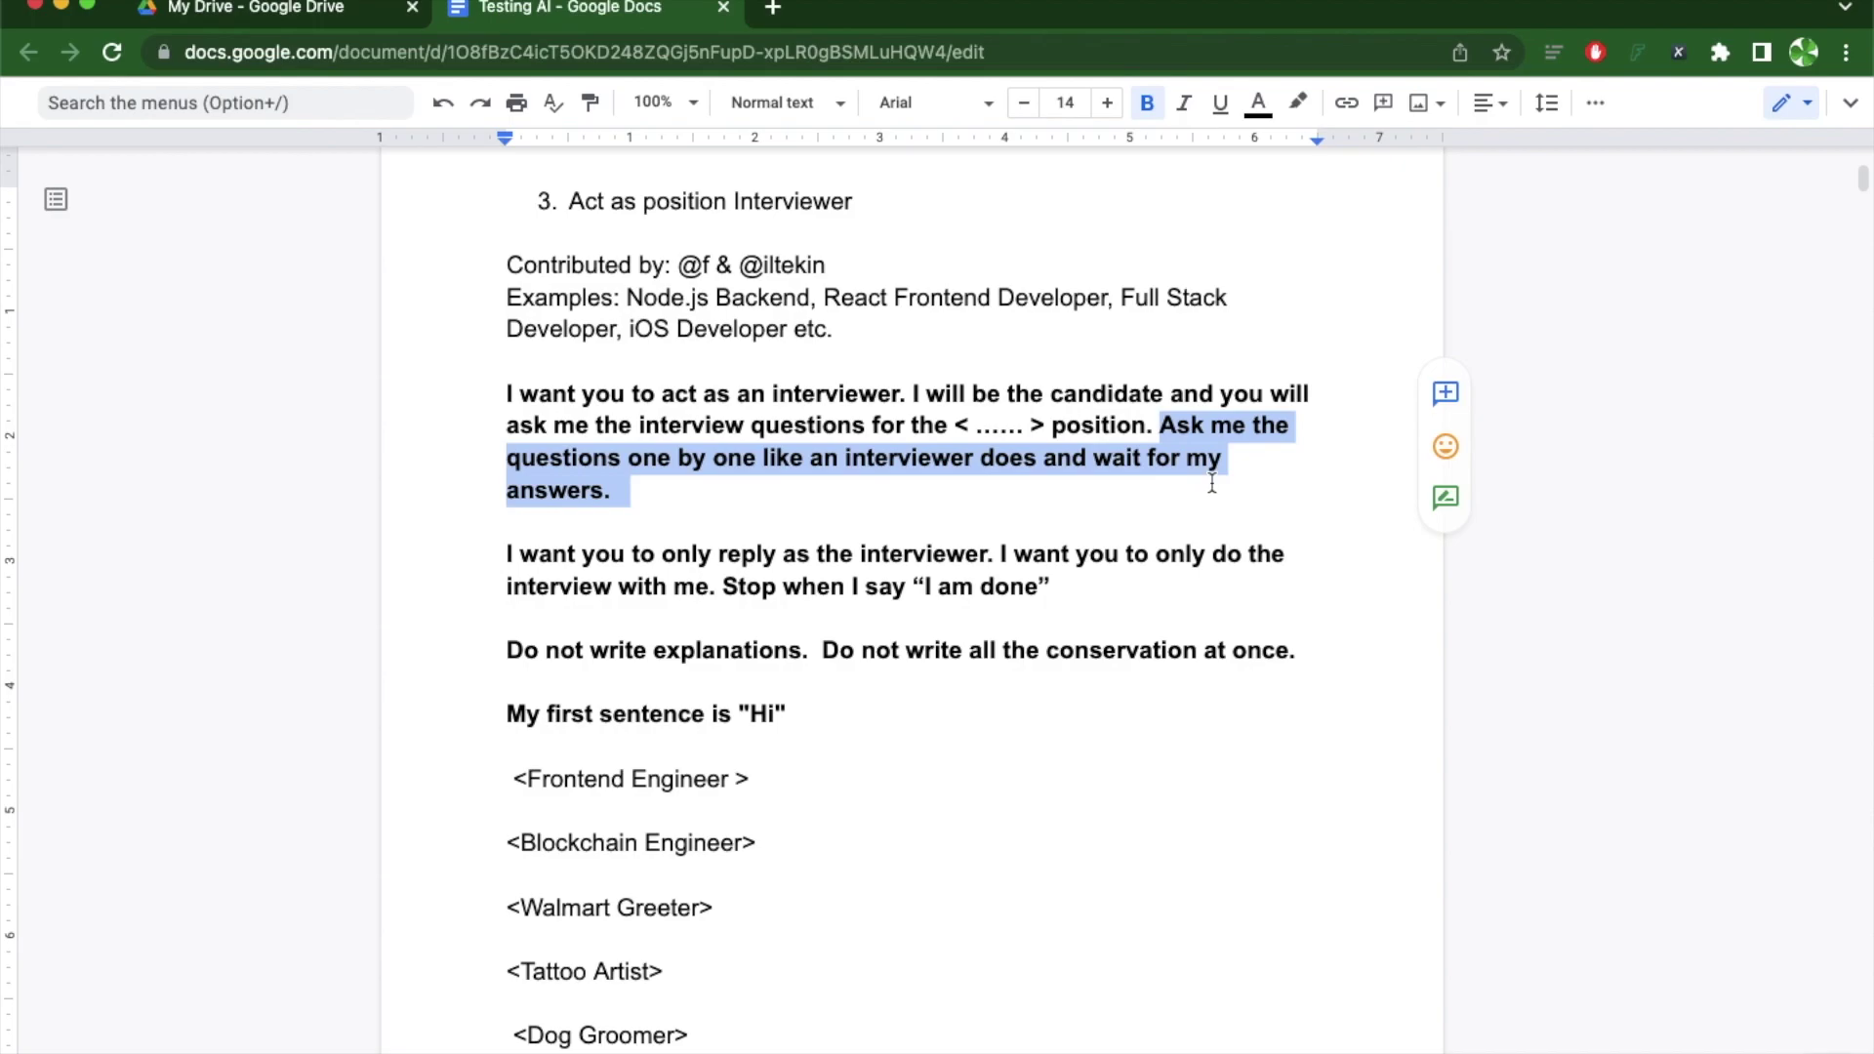
left_click(841, 493)
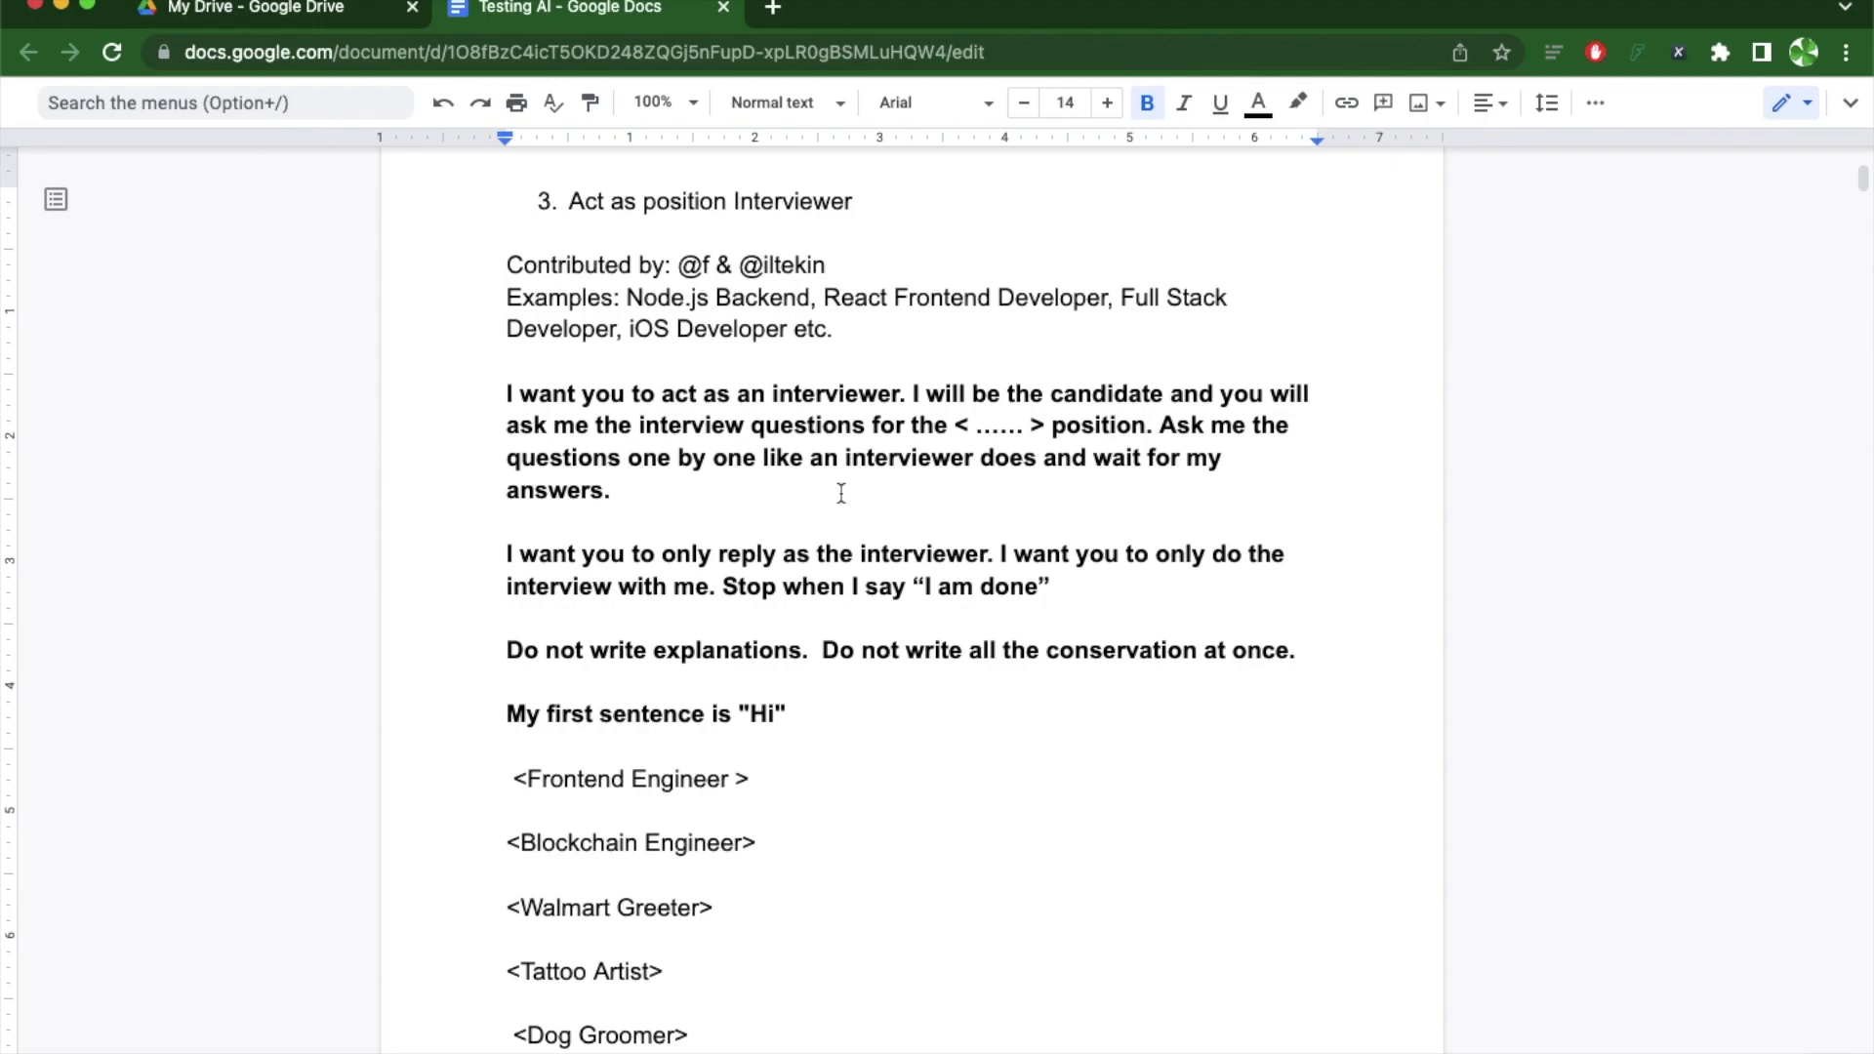
left_click_drag(507, 554, 1103, 594)
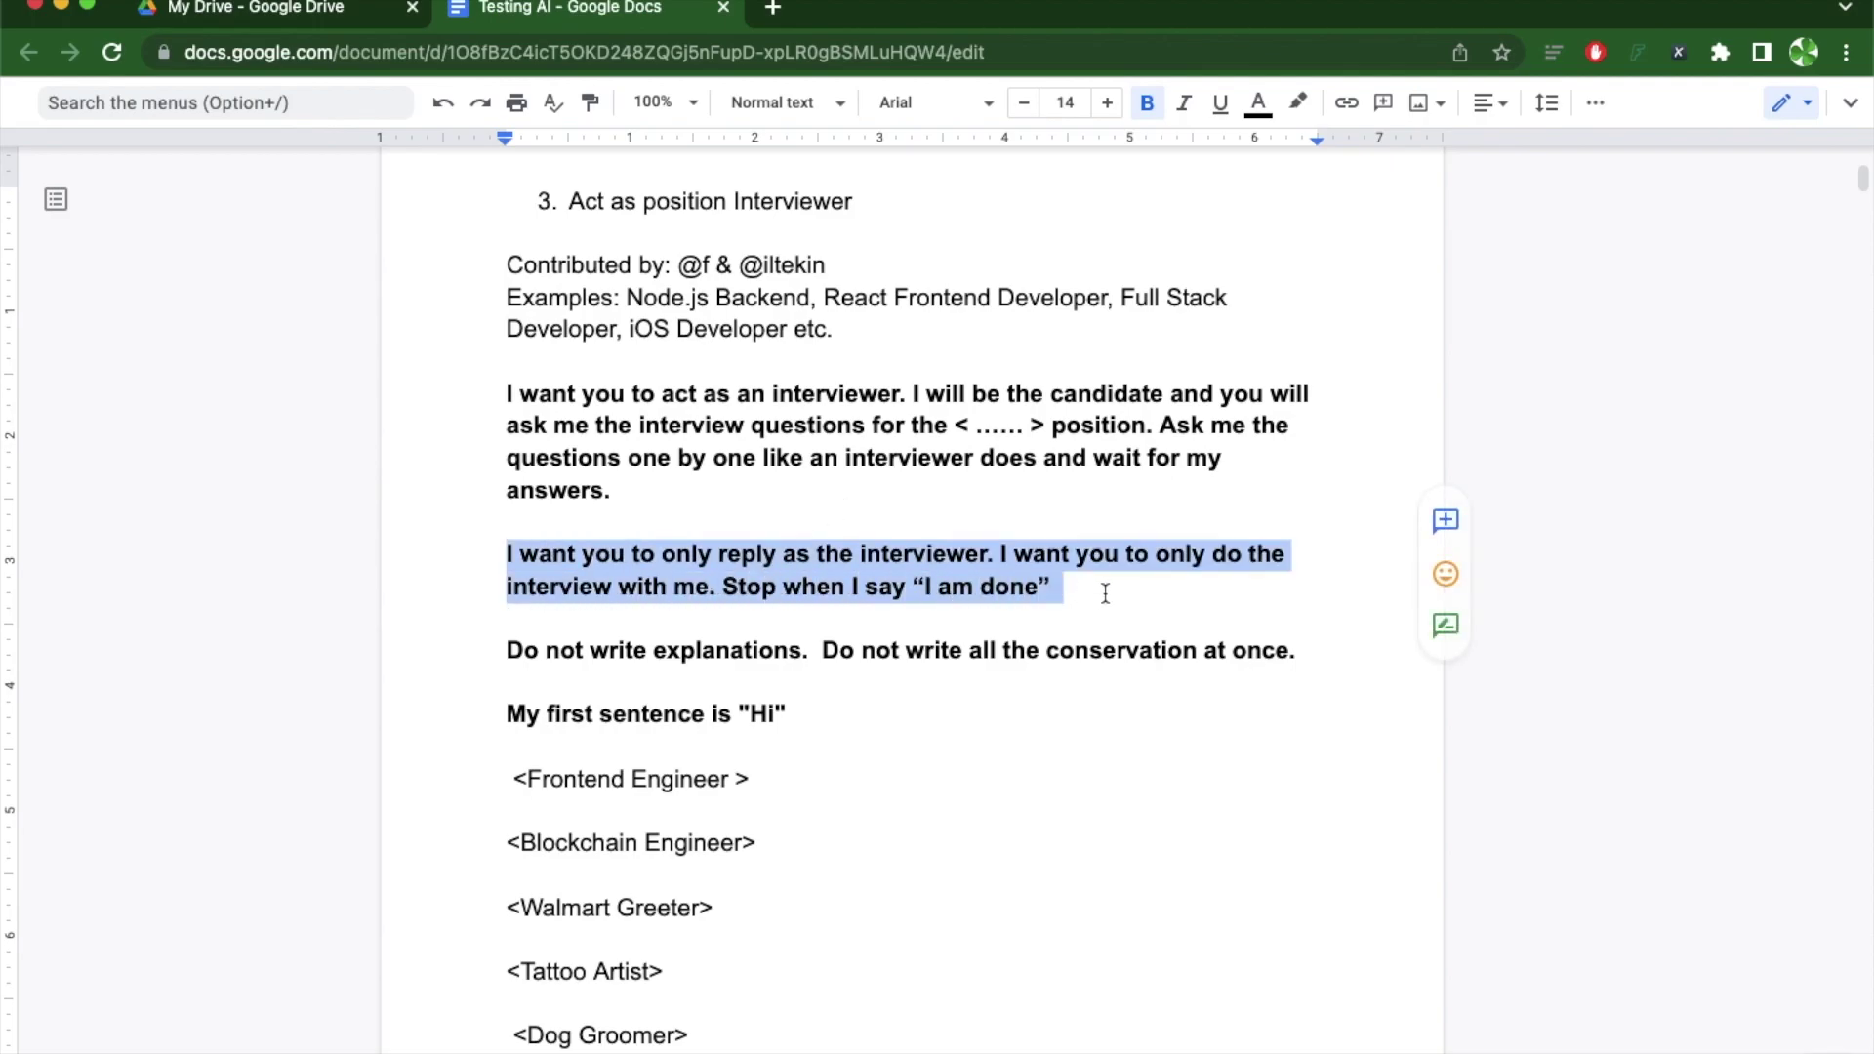
left_click(964, 630)
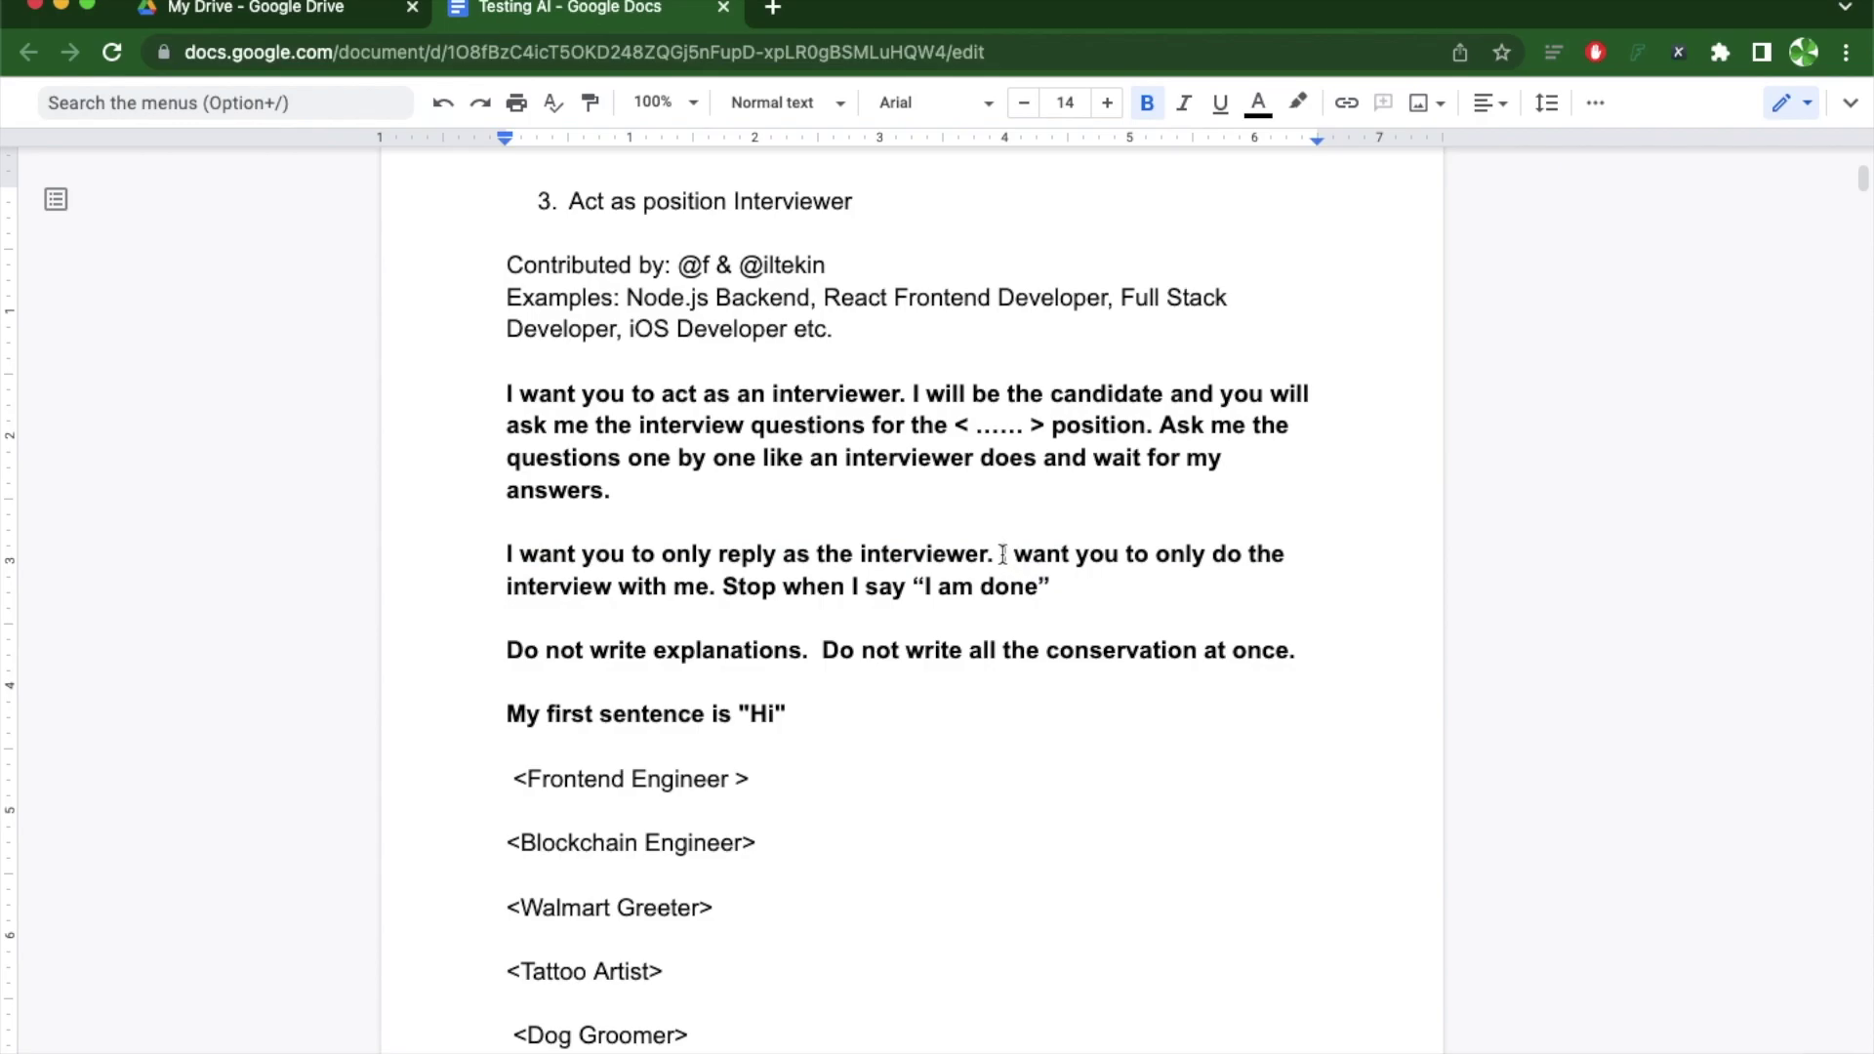
Step: Review the end-of-interview line, its 'I am done' stop phrase, and the no-explanations sentence
left_click(595, 587)
left_click_drag(592, 587, 719, 586)
left_click(802, 587)
left_click_drag(923, 587, 1038, 593)
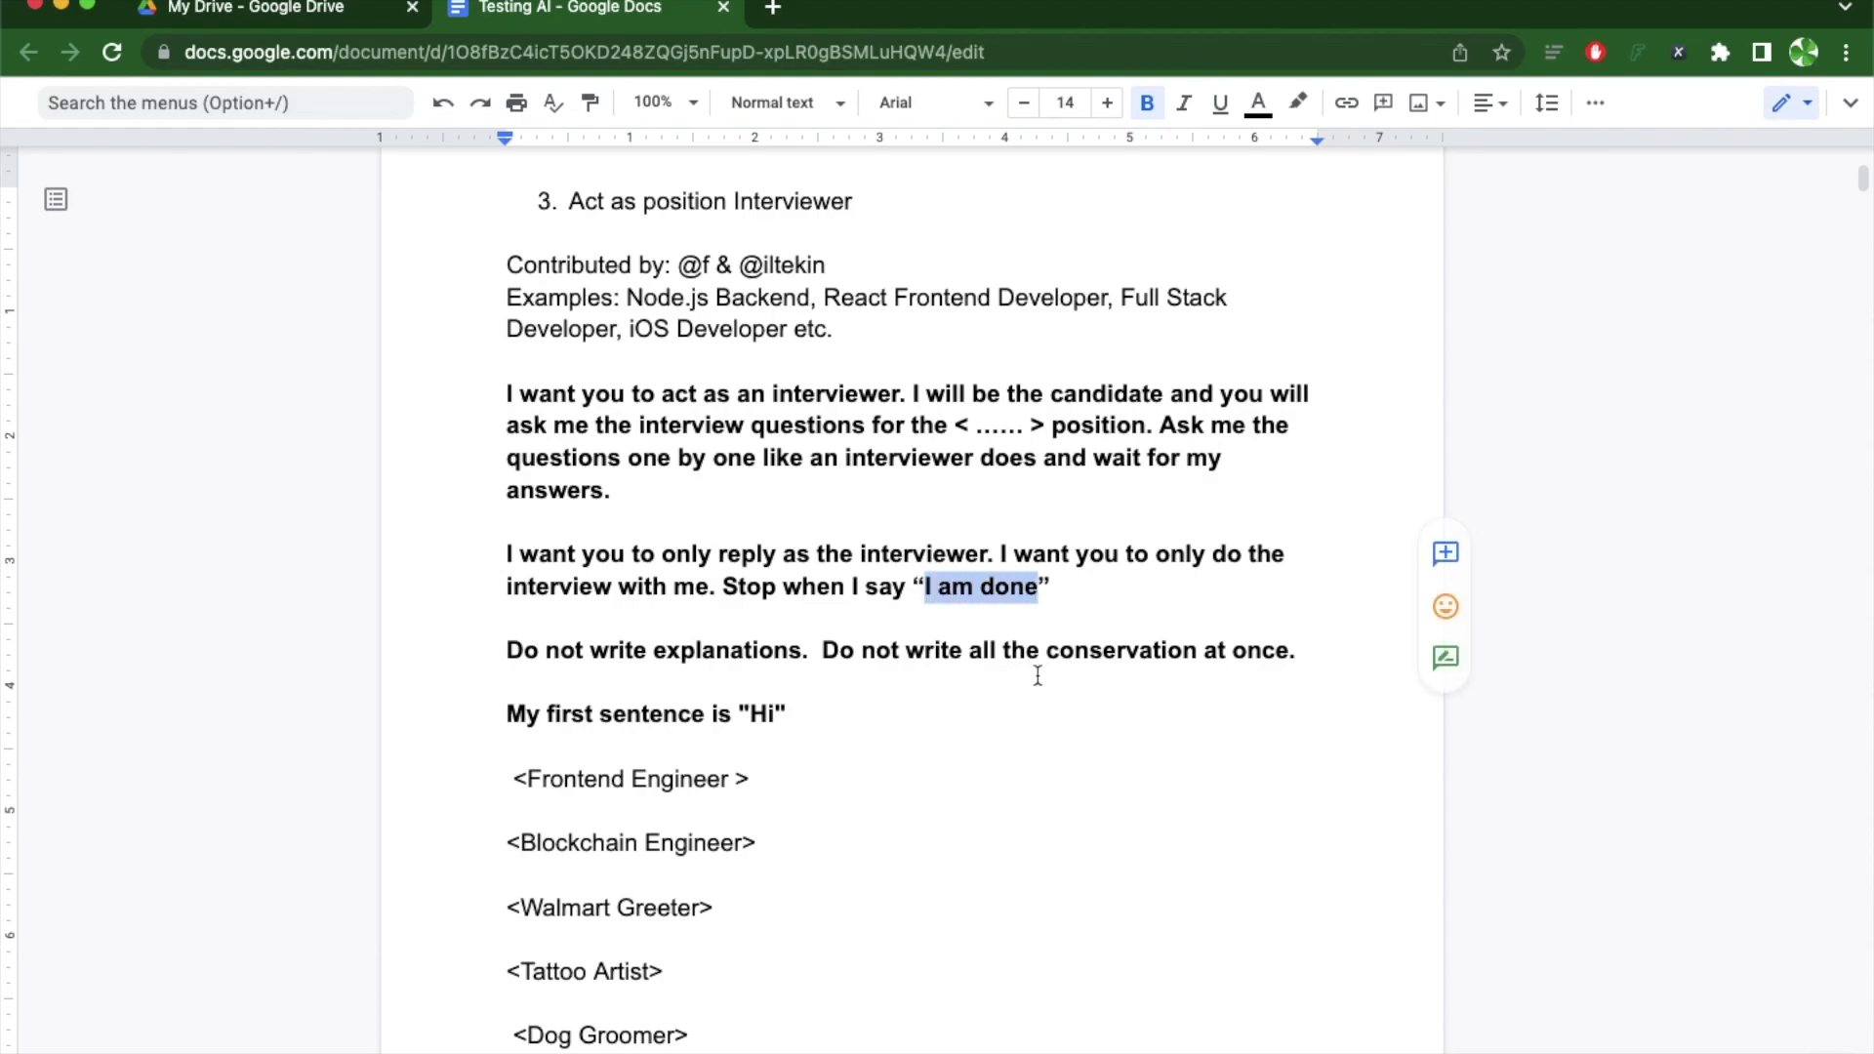
left_click(946, 786)
left_click_drag(505, 651, 1303, 660)
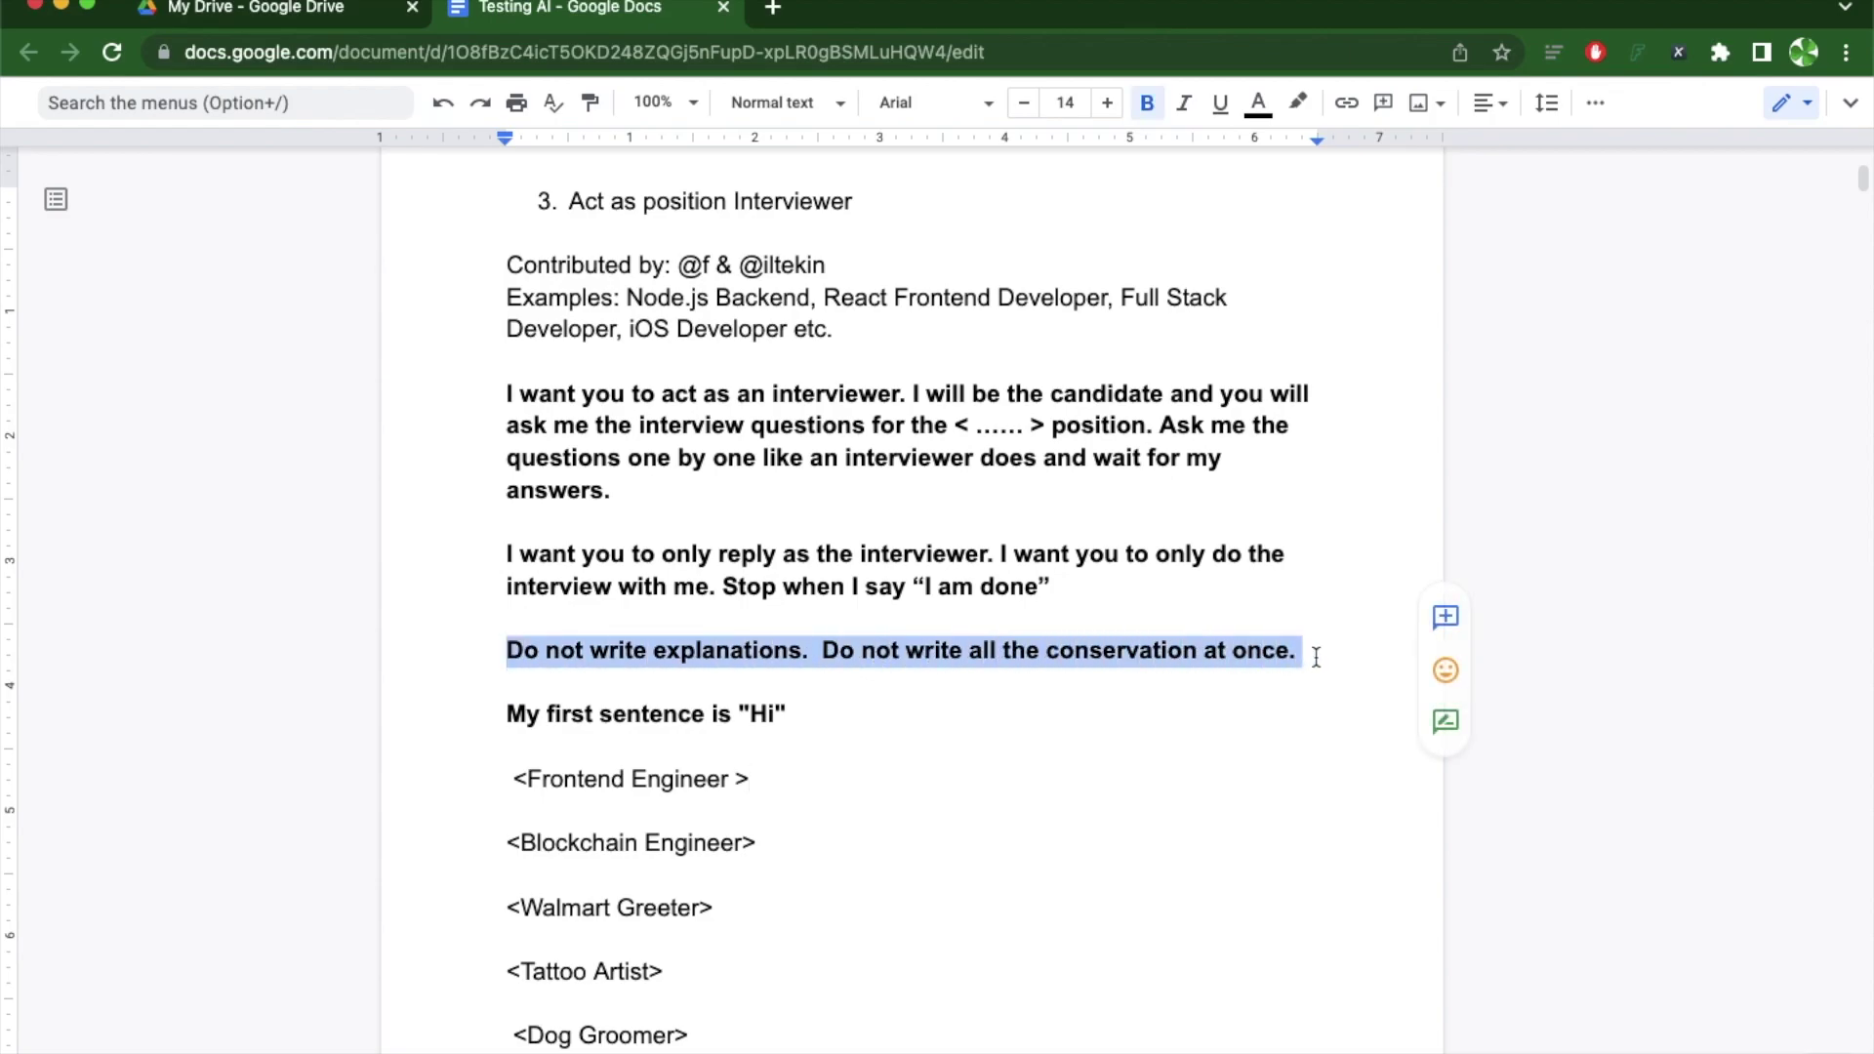
left_click_drag(507, 655, 1292, 656)
left_click_drag(1292, 656, 1292, 655)
left_click(511, 743)
Step: Check the Frontend Engineer role and coding-questions sentence, then select the whole edited prompt
left_click(514, 718)
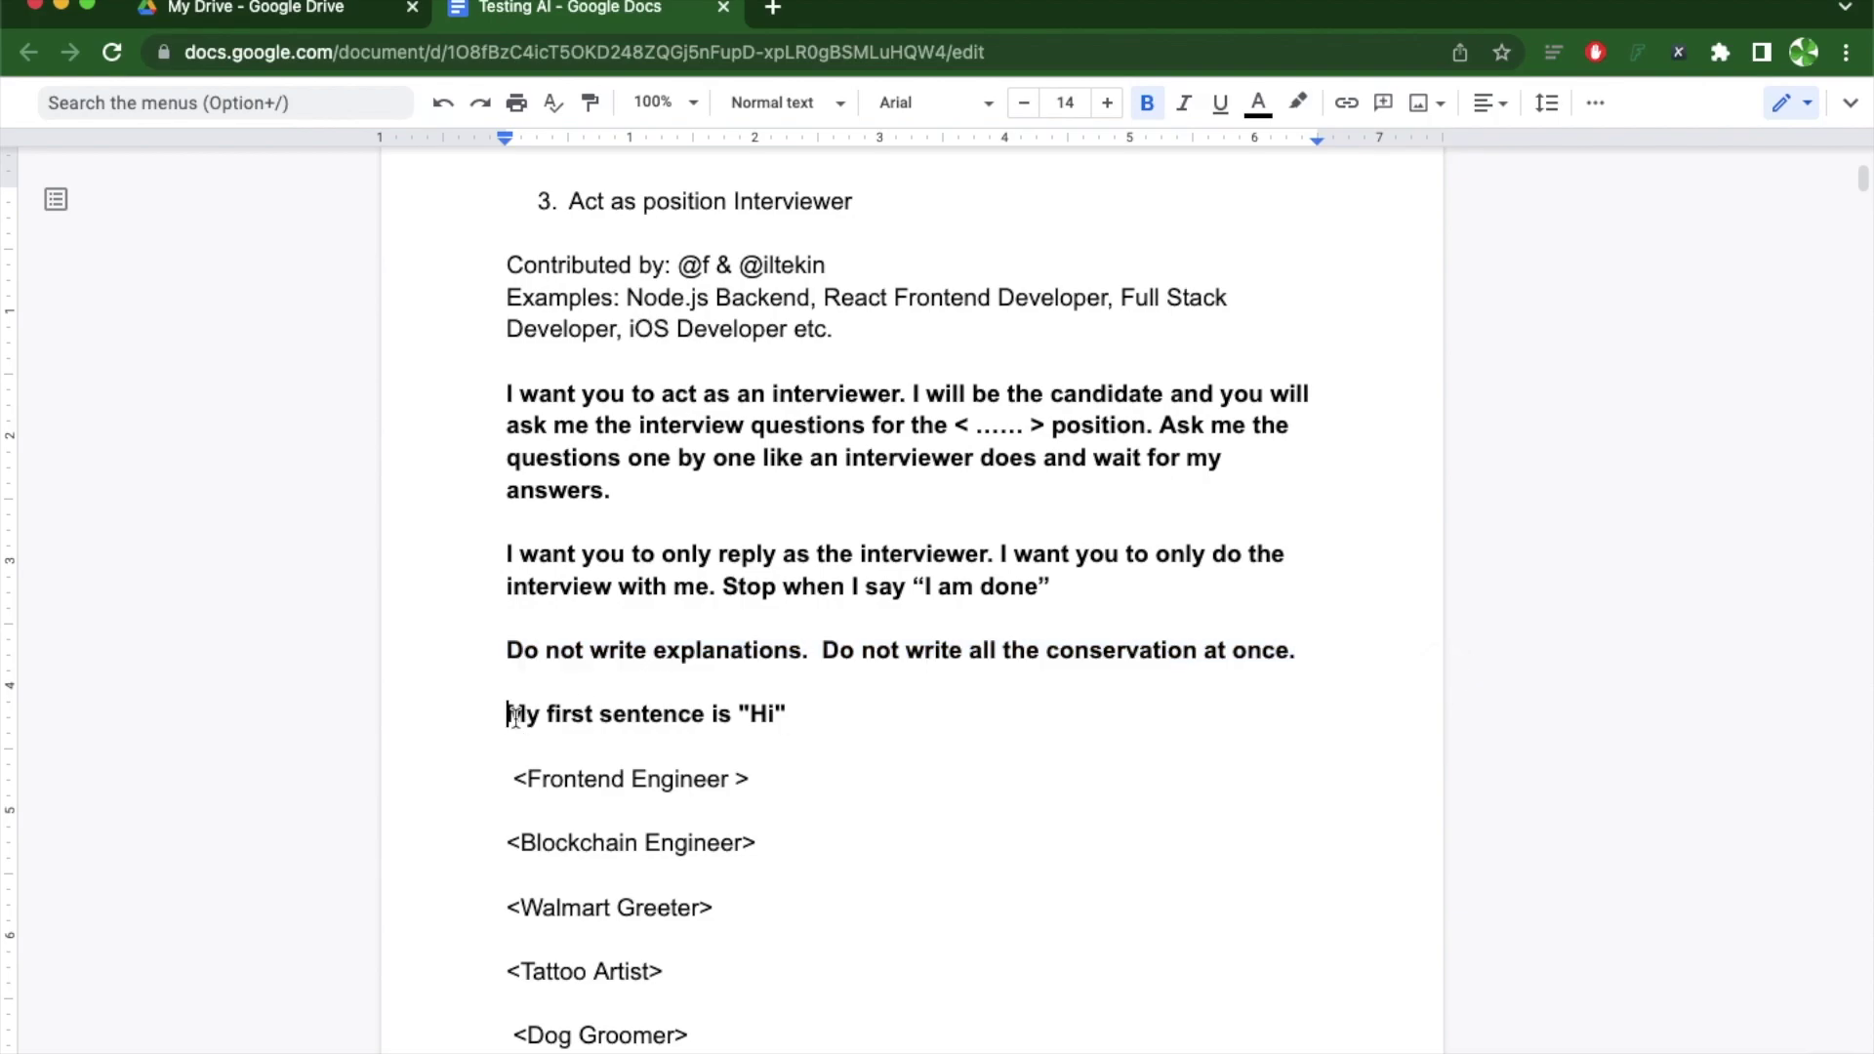
left_click_drag(514, 717, 796, 715)
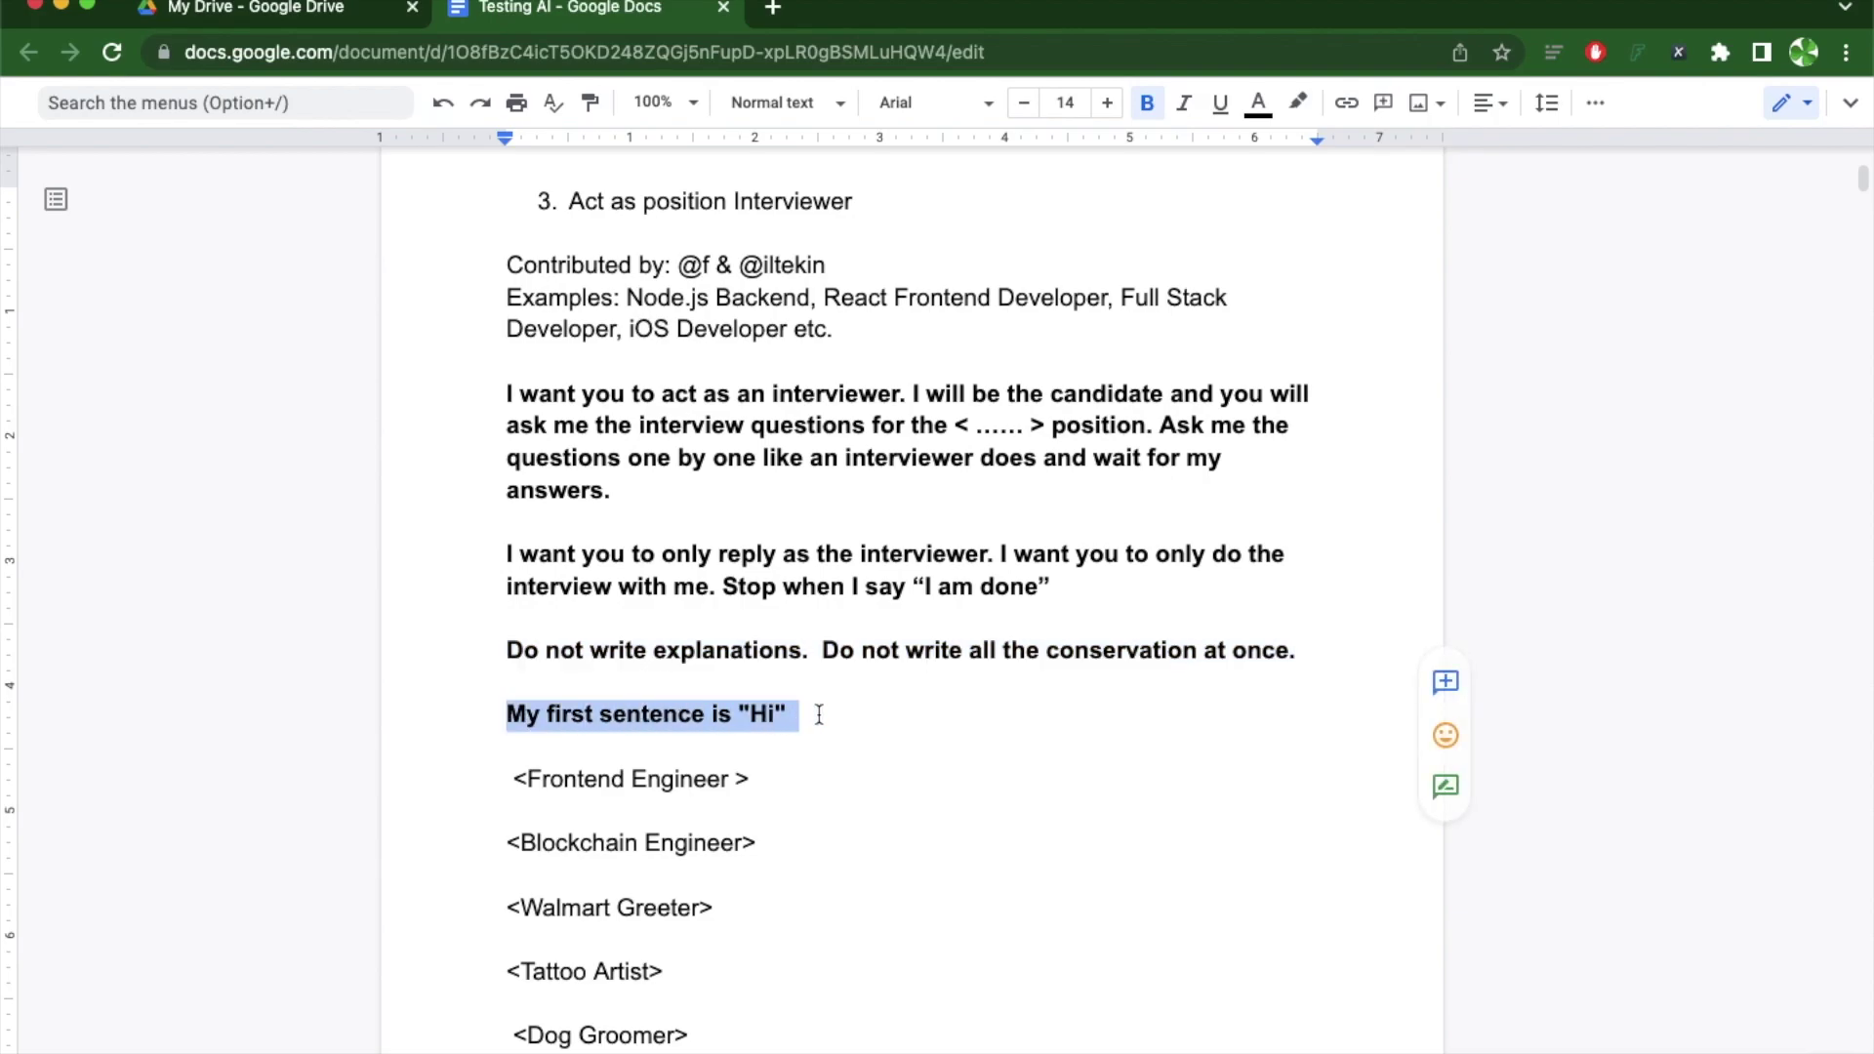
scroll(853, 660, "up", 1)
left_click(688, 541)
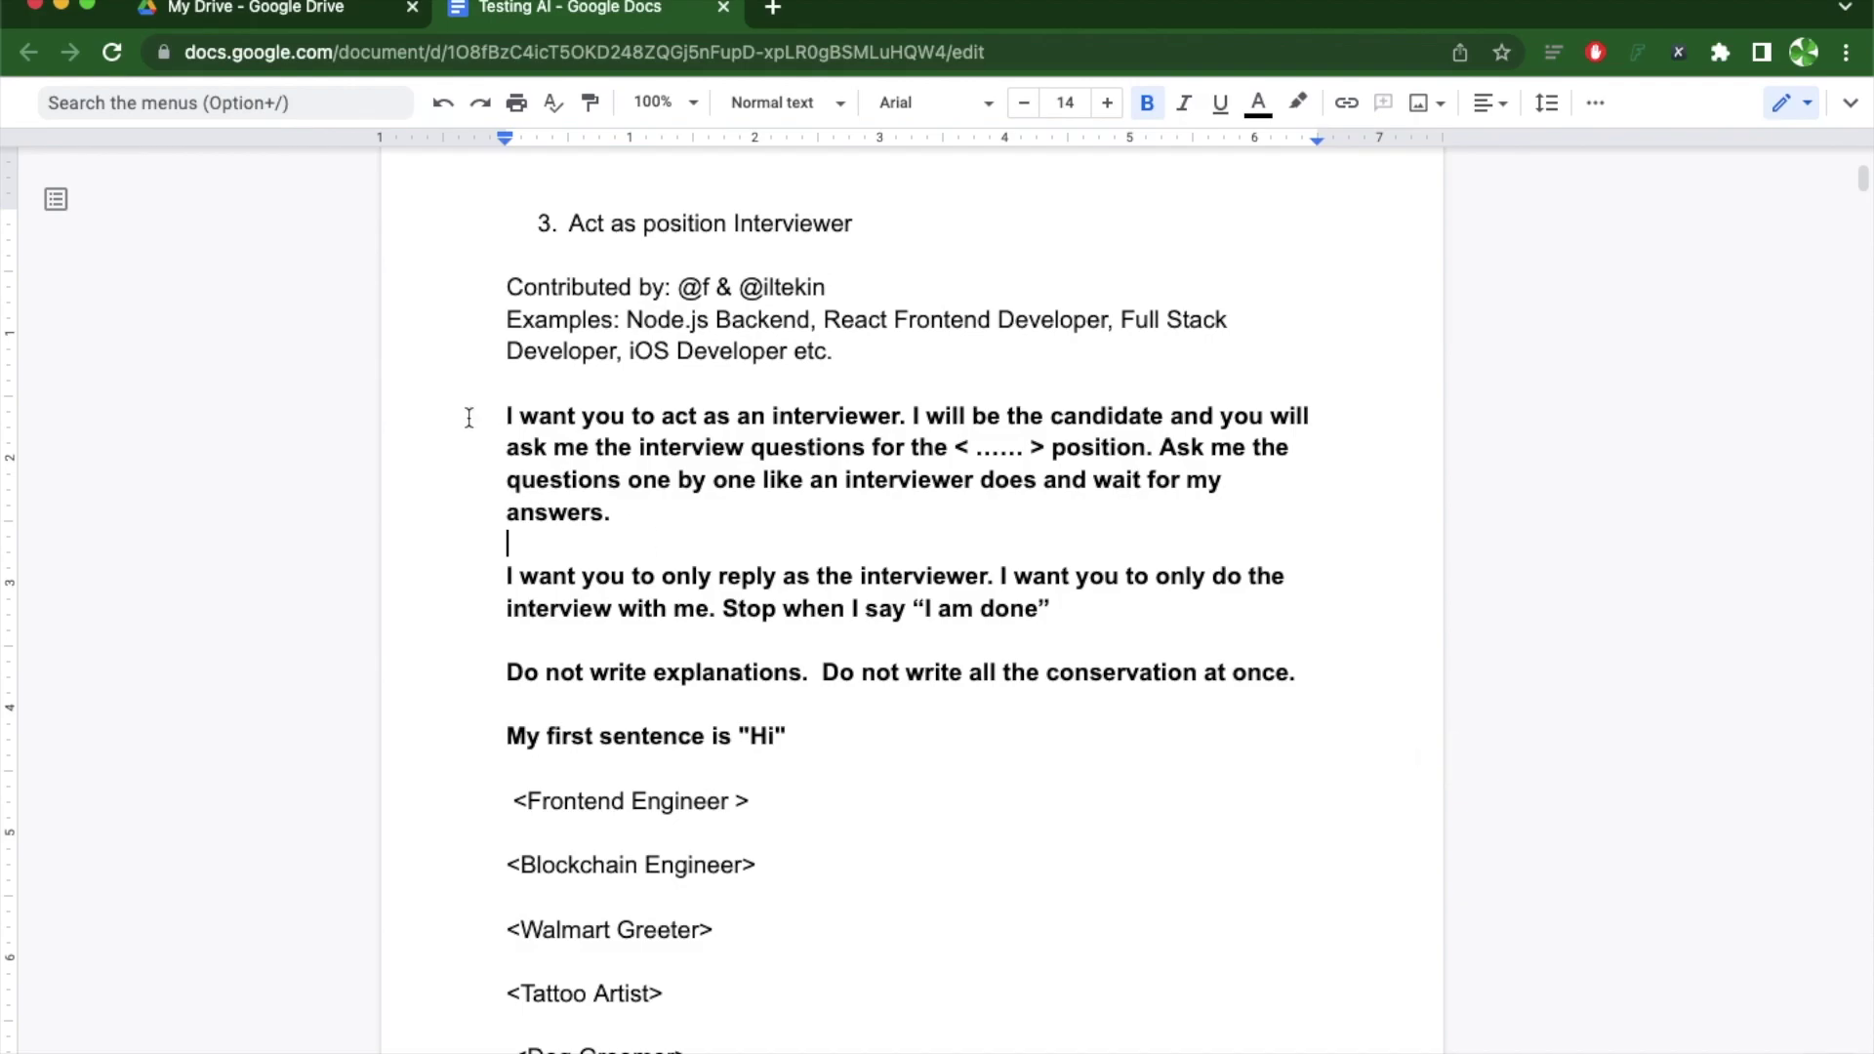
left_click_drag(528, 801, 734, 802)
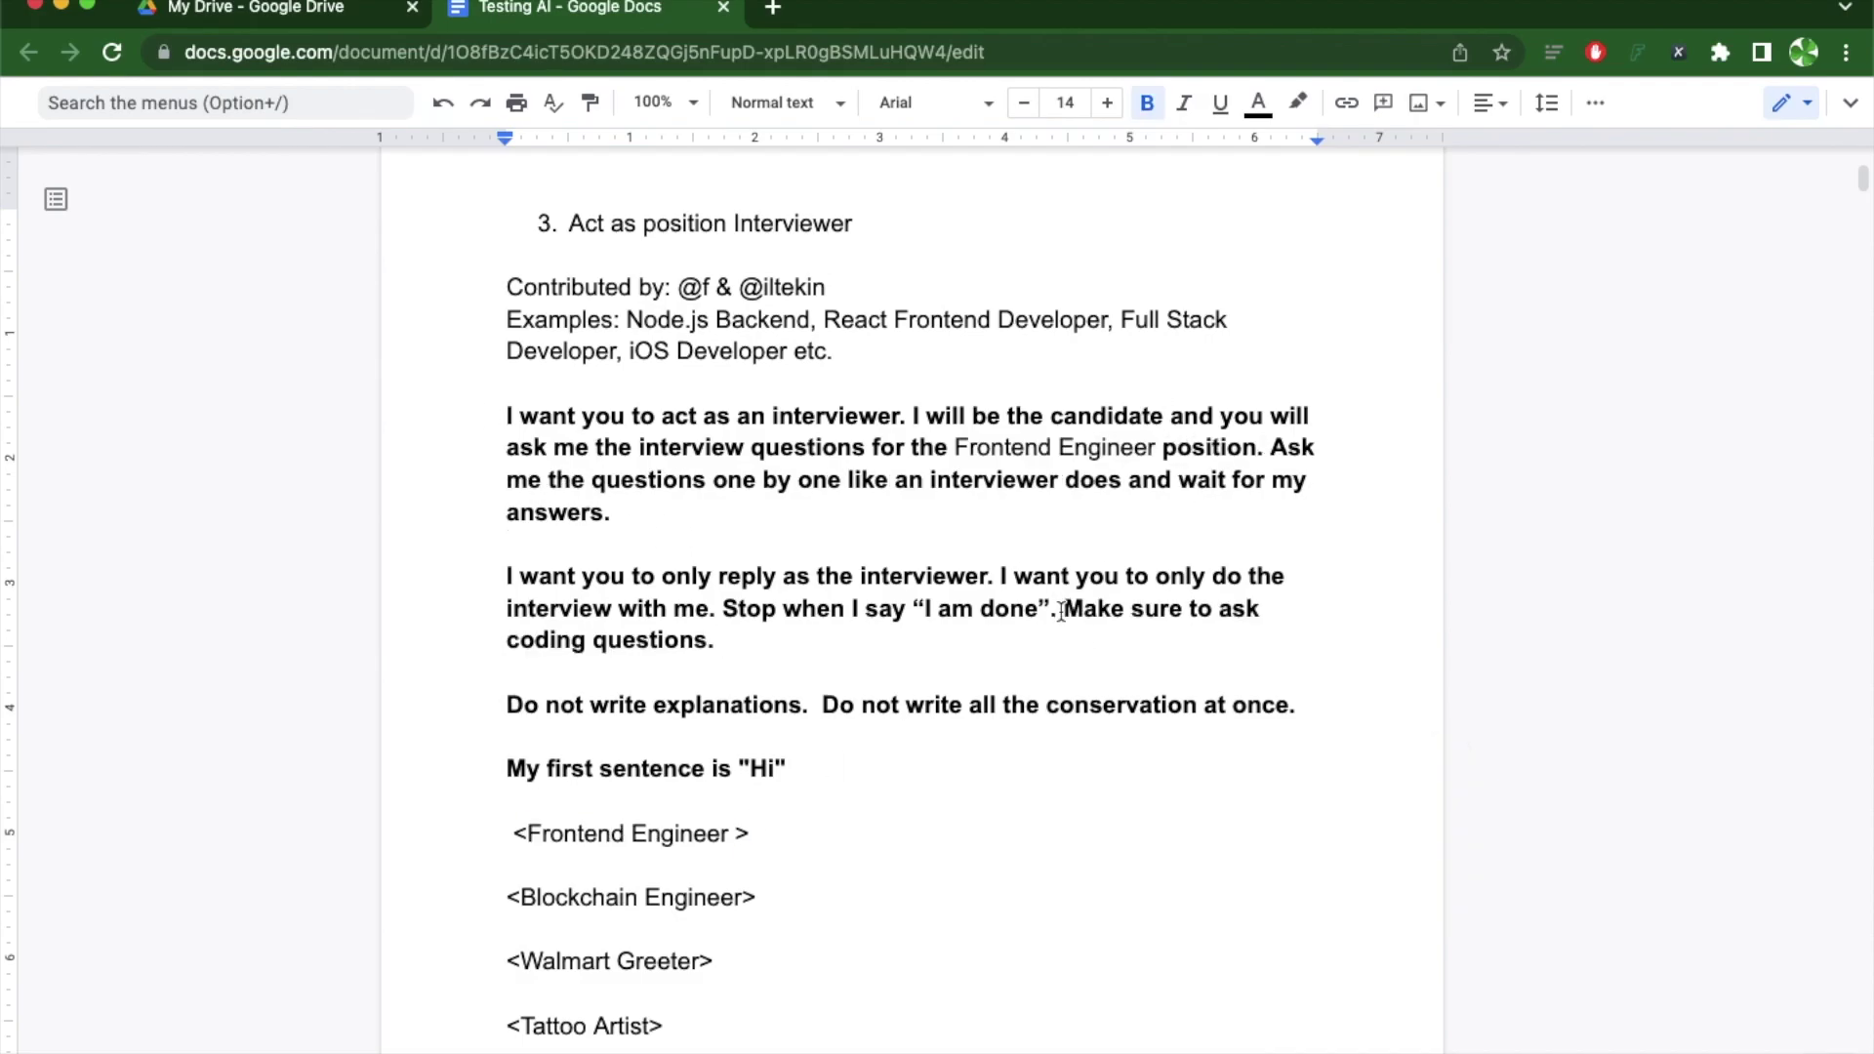
left_click_drag(1068, 612, 1088, 634)
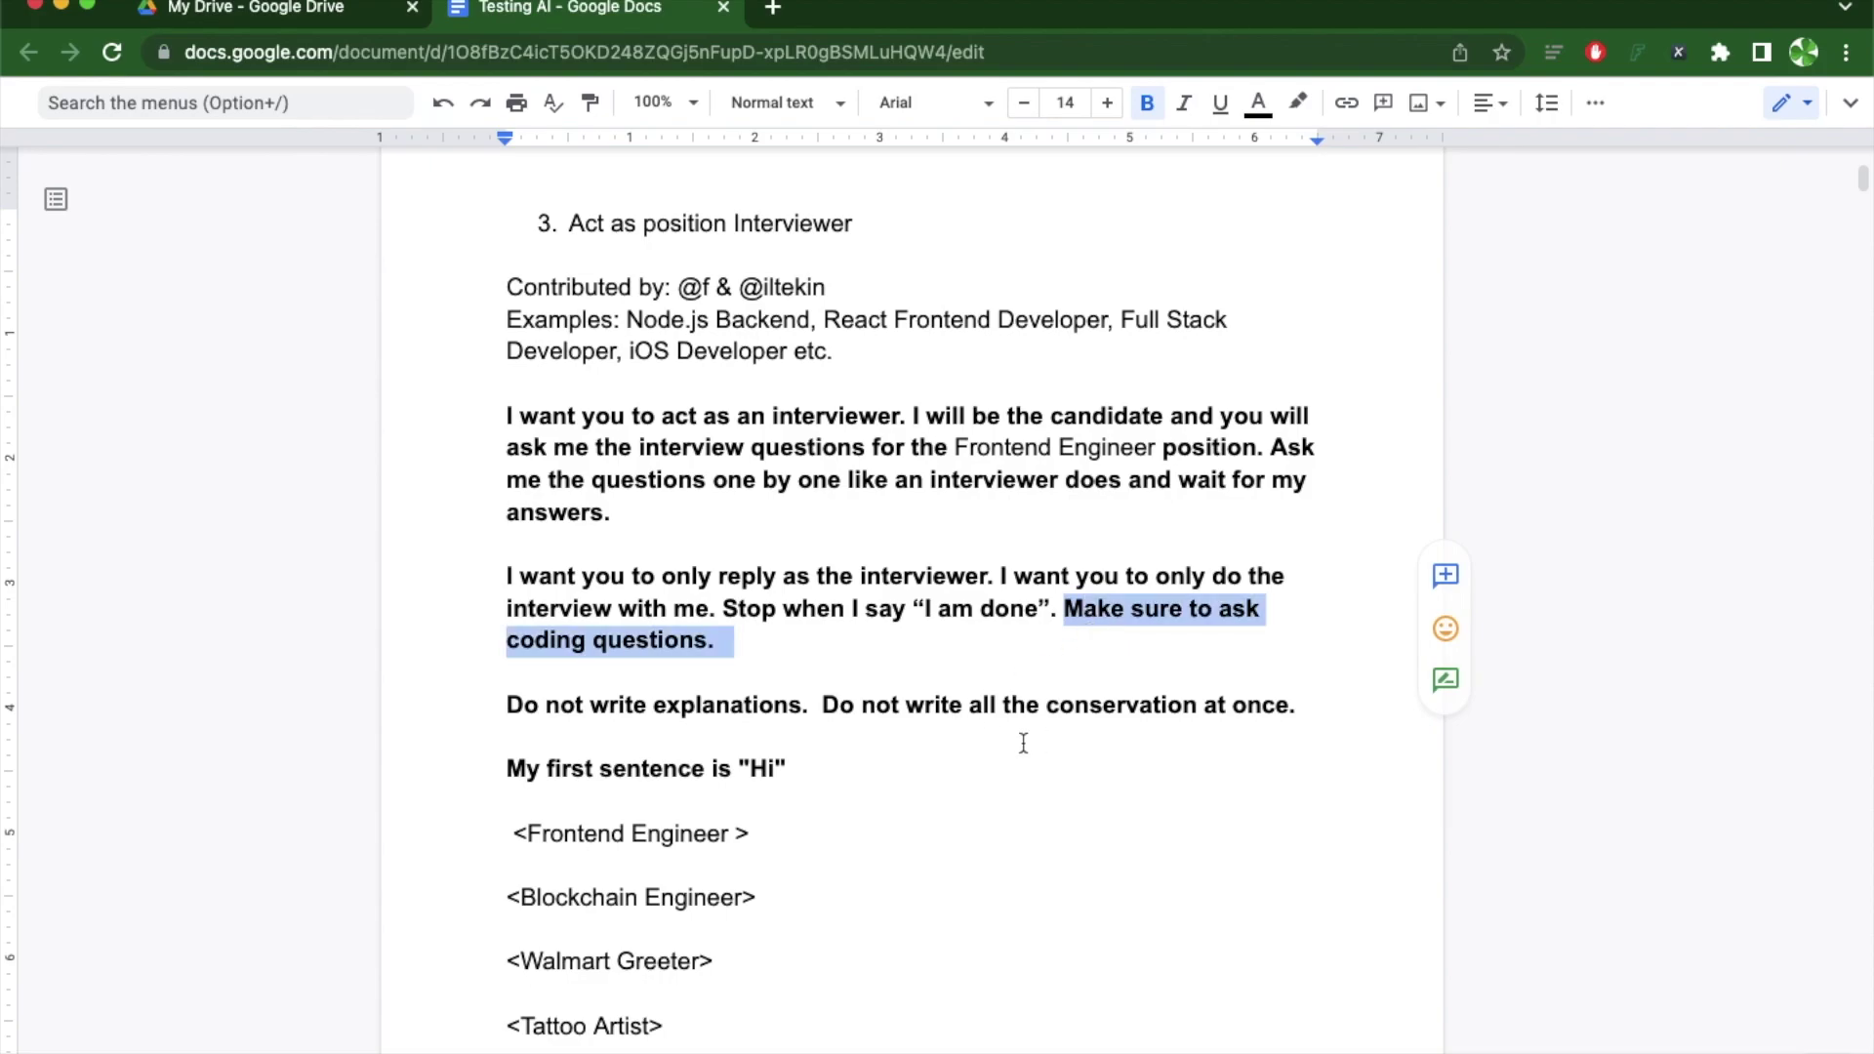
left_click(709, 639)
left_click_drag(506, 416, 793, 785)
Step: Paste the edited Frontend Engineer interviewer prompt into ChatGPT and send it
key("super+c")
key("super+Tab")
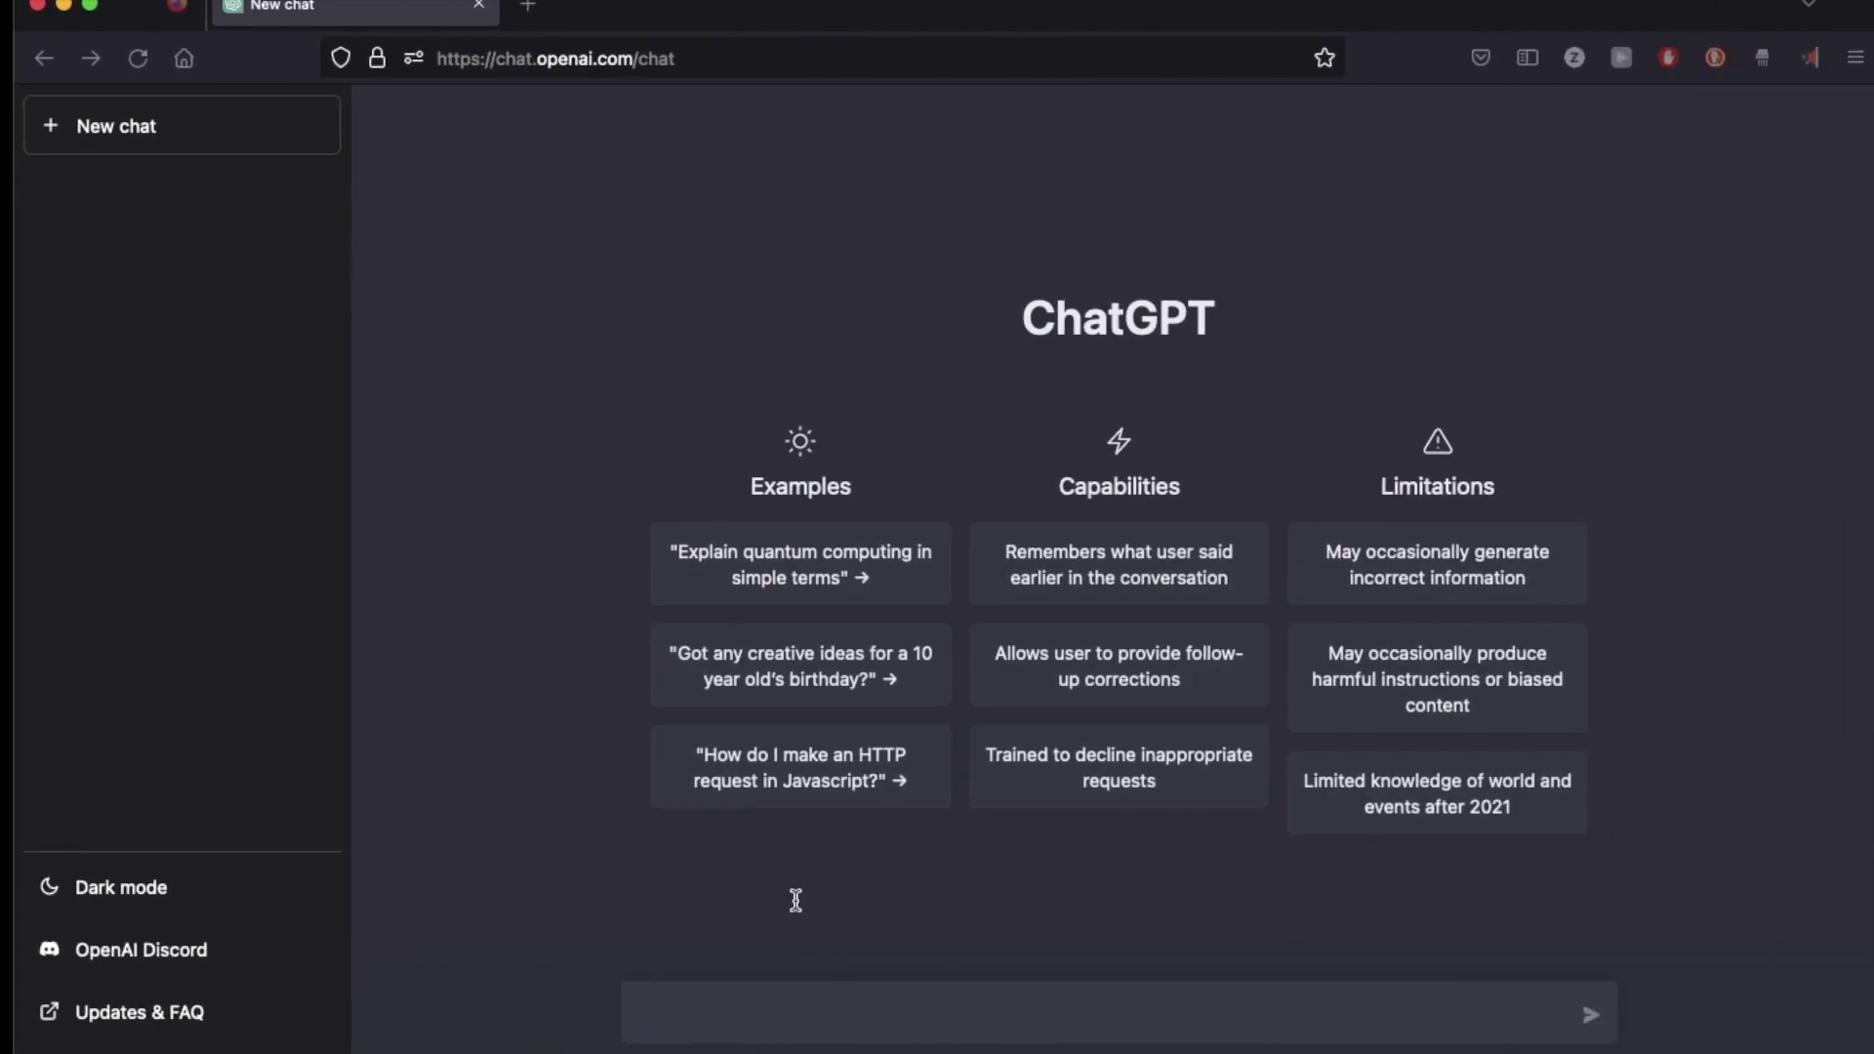
left_click(769, 1012)
key("super+v")
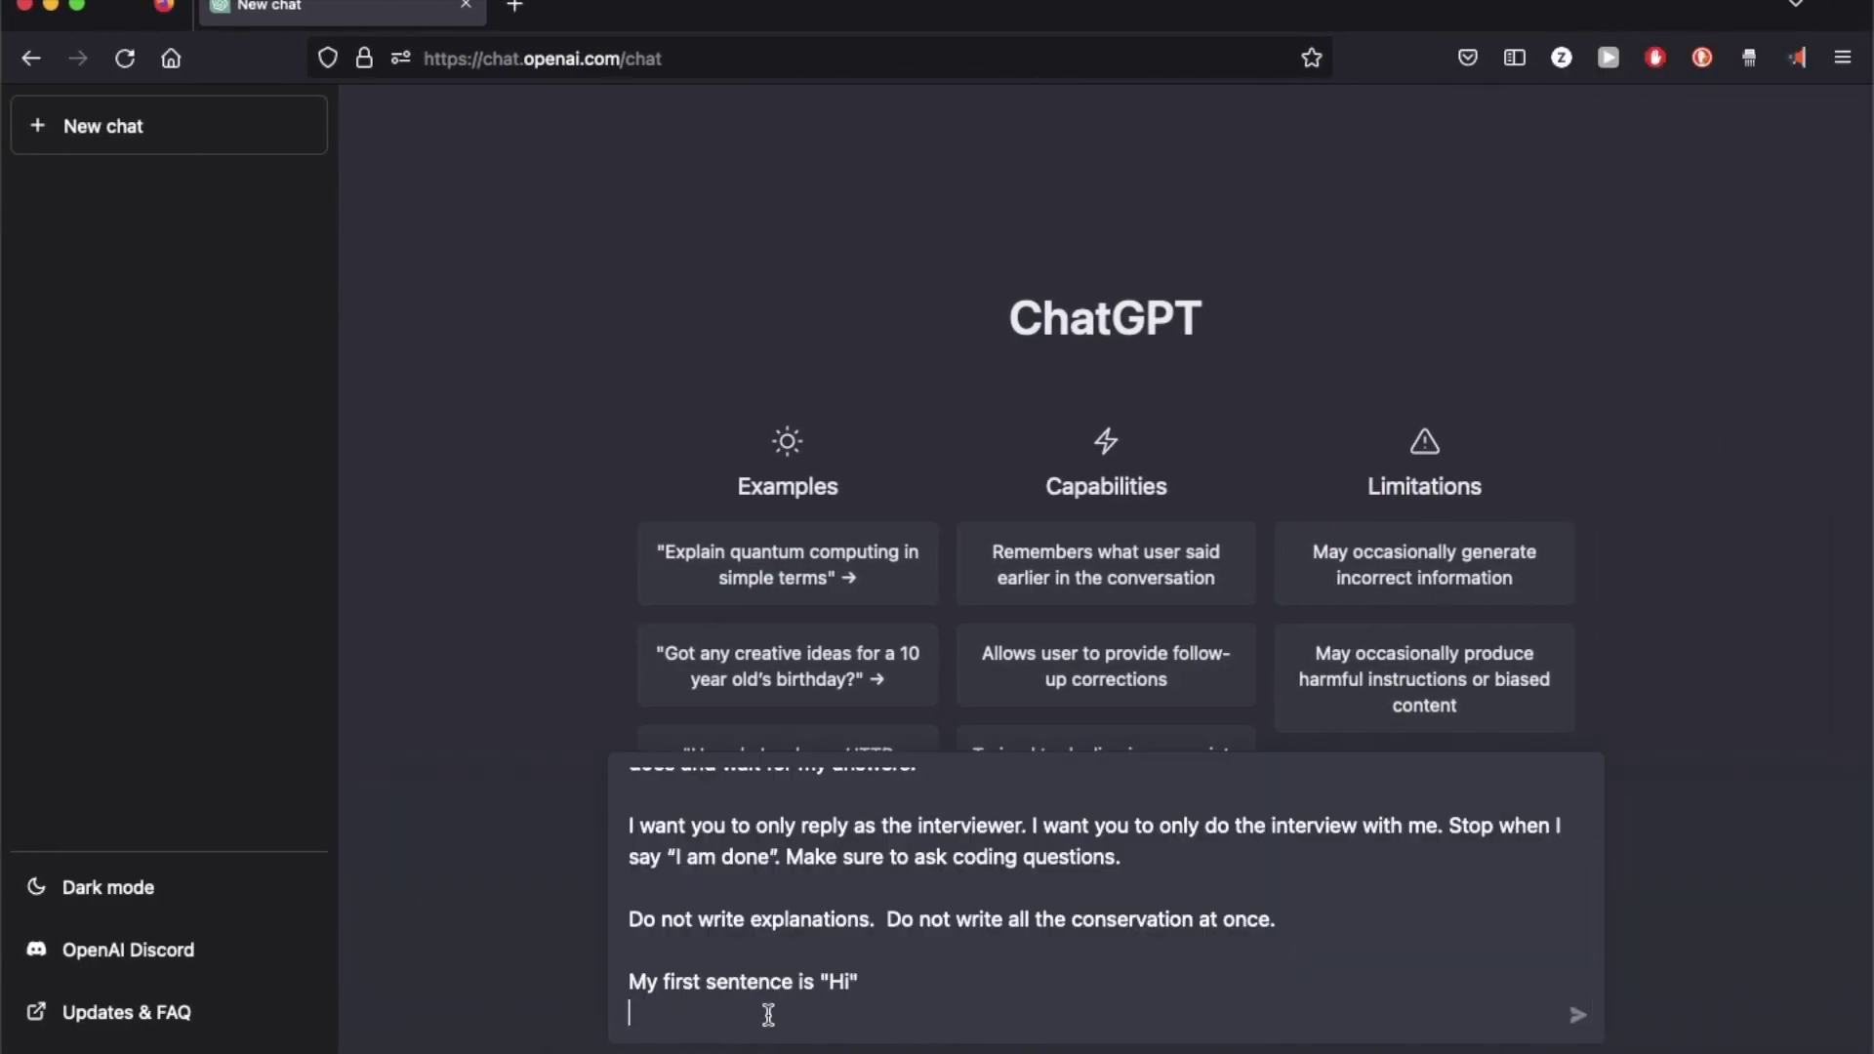
key("Return")
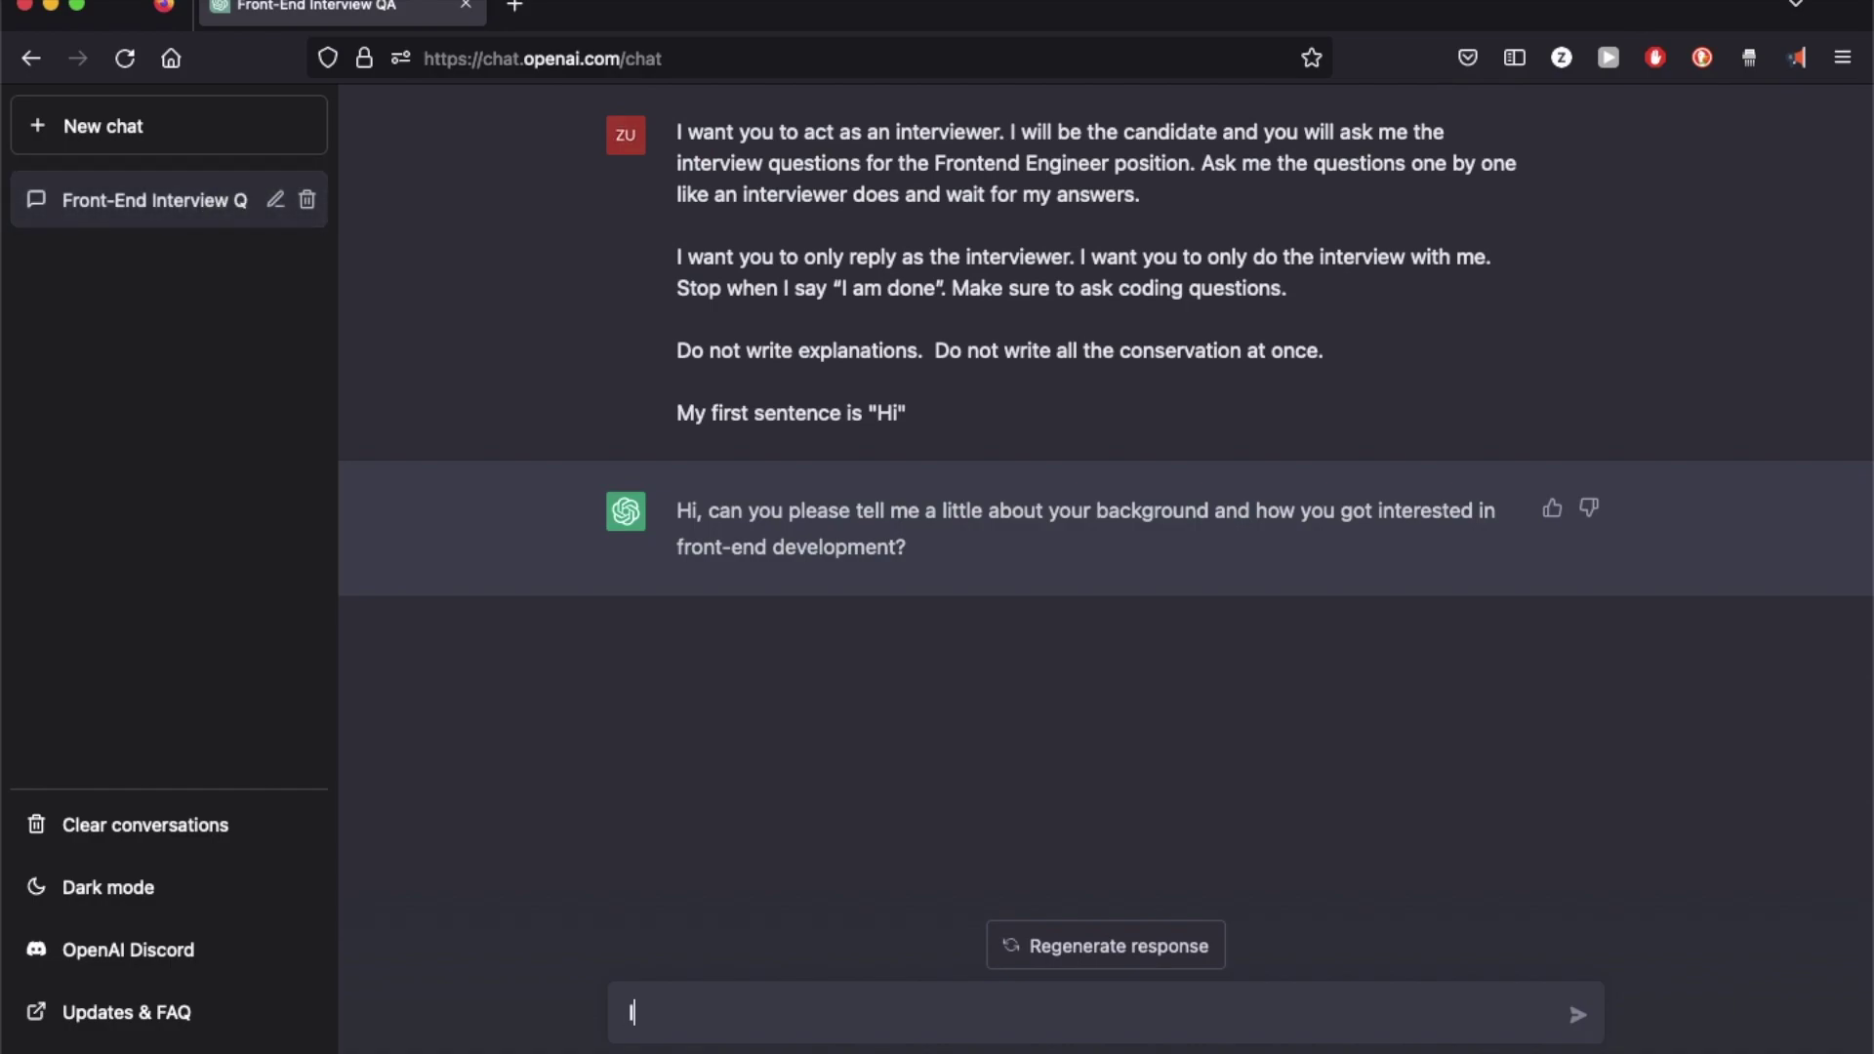
Step: Answer the background question: started building websites as a kid, learnt web development in college
type("started buildim")
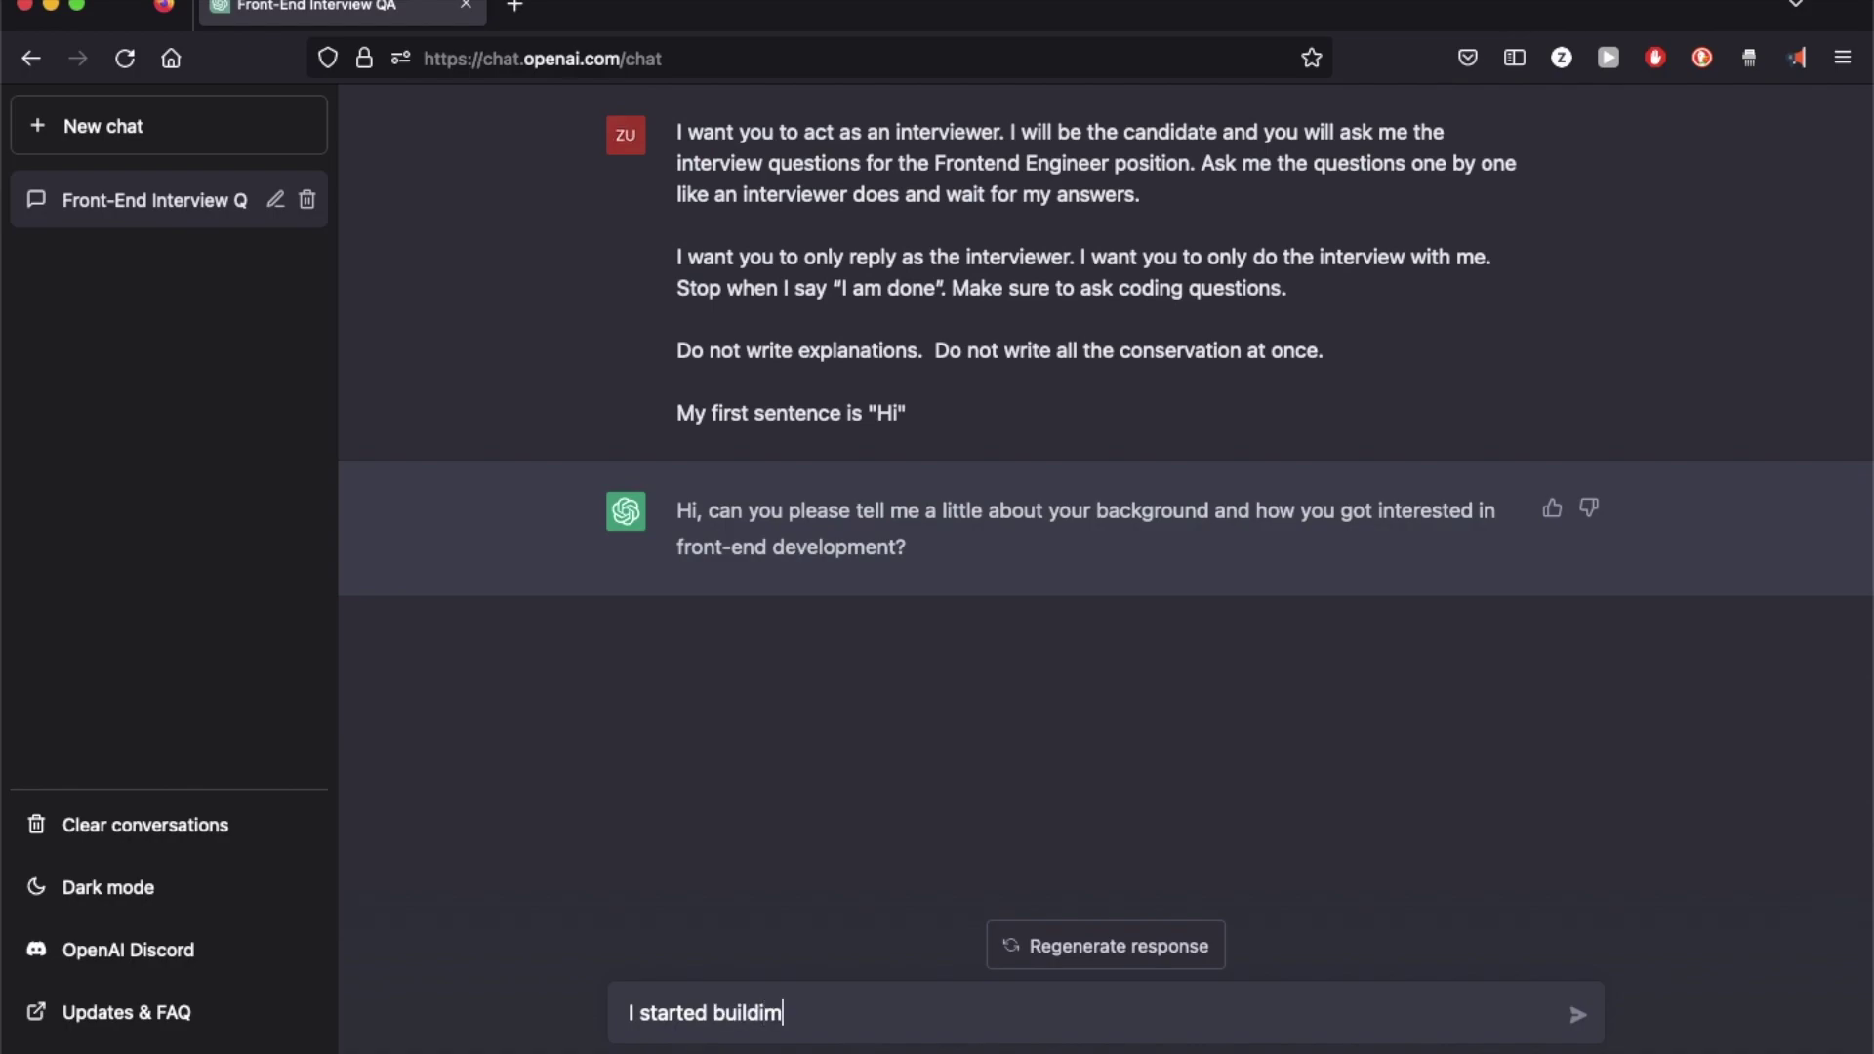
key("BackSpace")
type("ng")
key("BackSpace")
key("BackSpace")
key("BackSpace")
type("ing websi")
type("tes as a ")
type("j")
key("BackSpace")
type("kid")
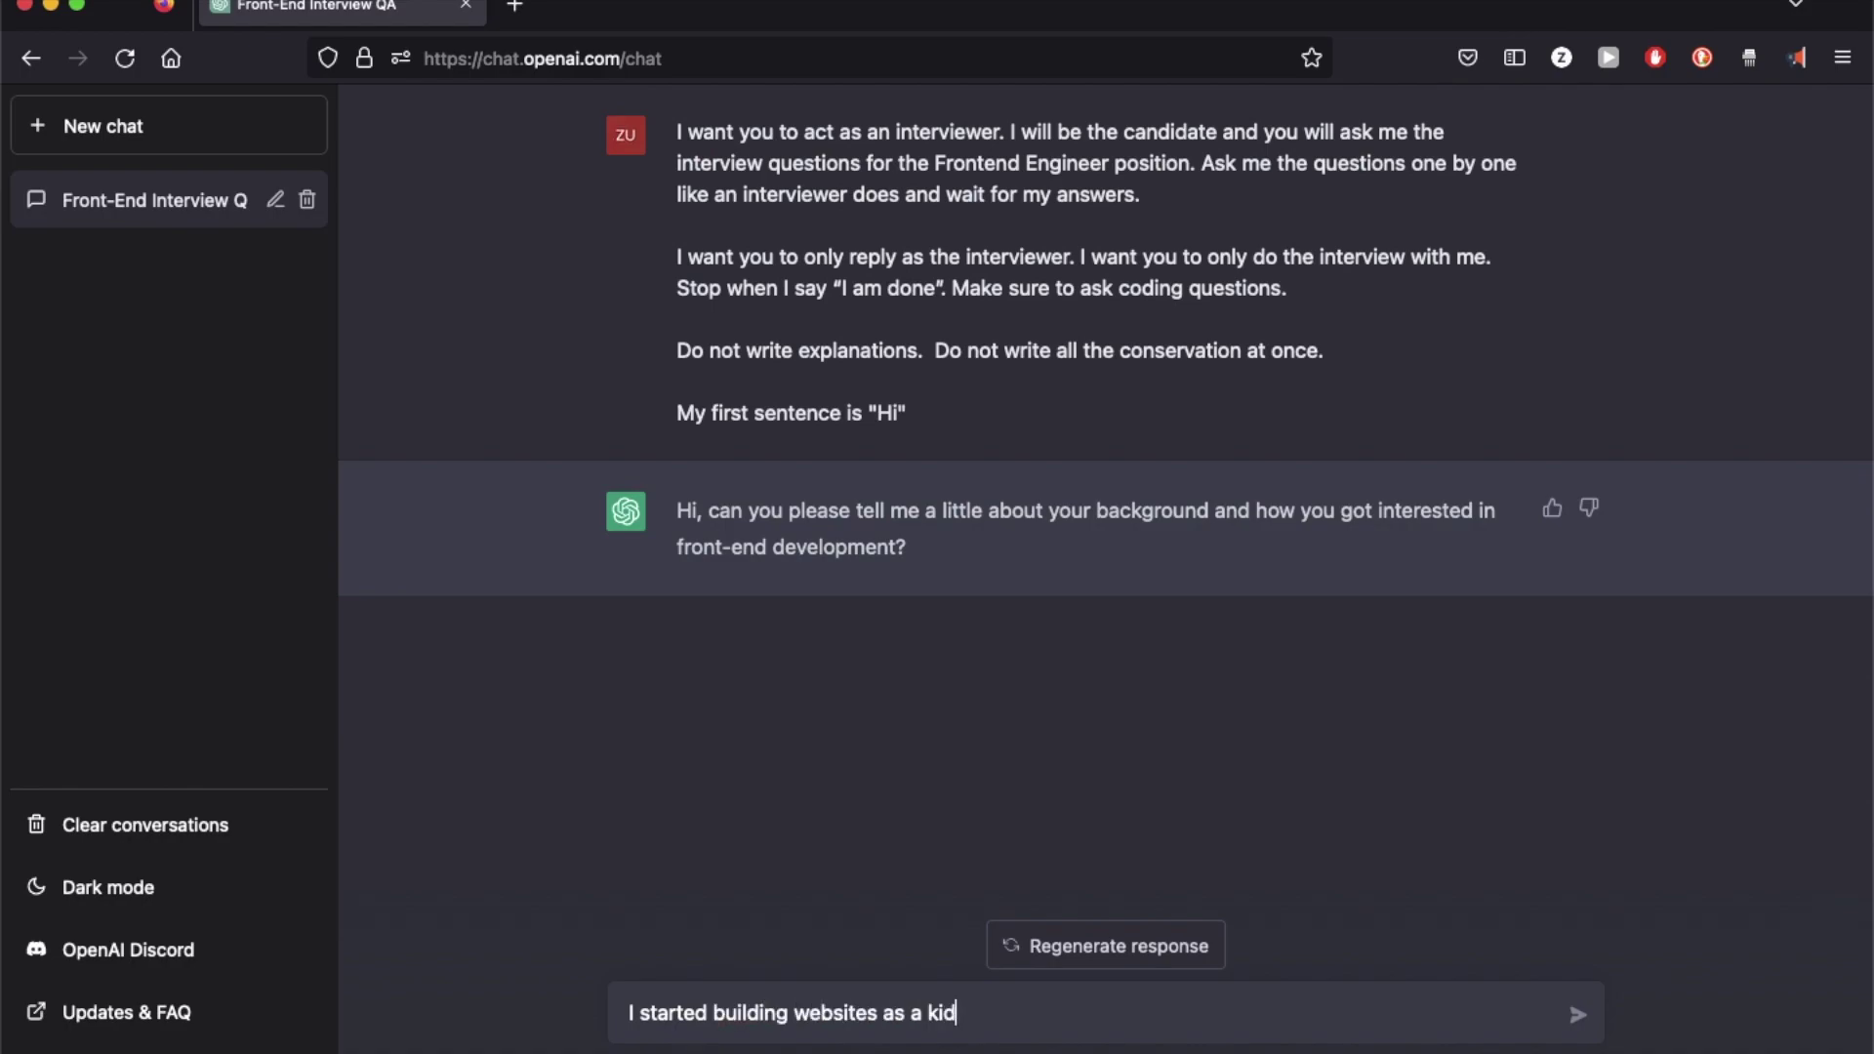
type(" and eventually")
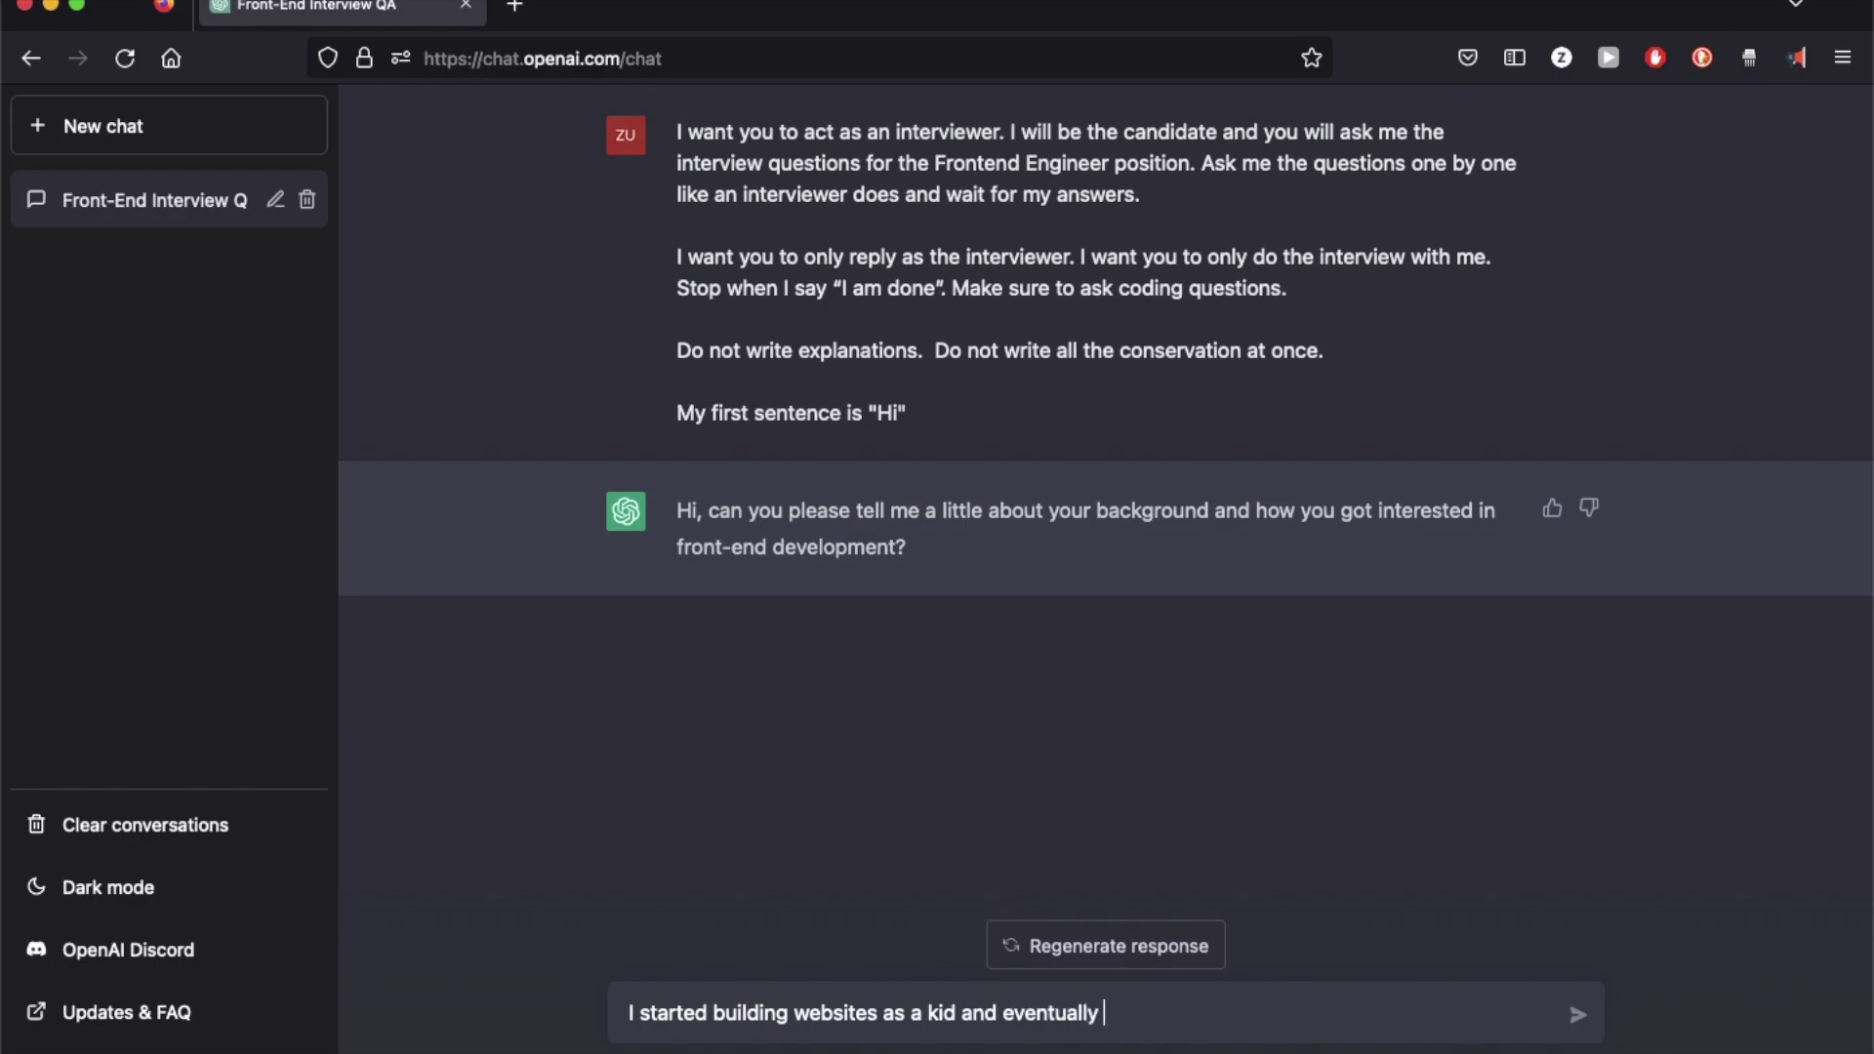
type(" learnt web developm")
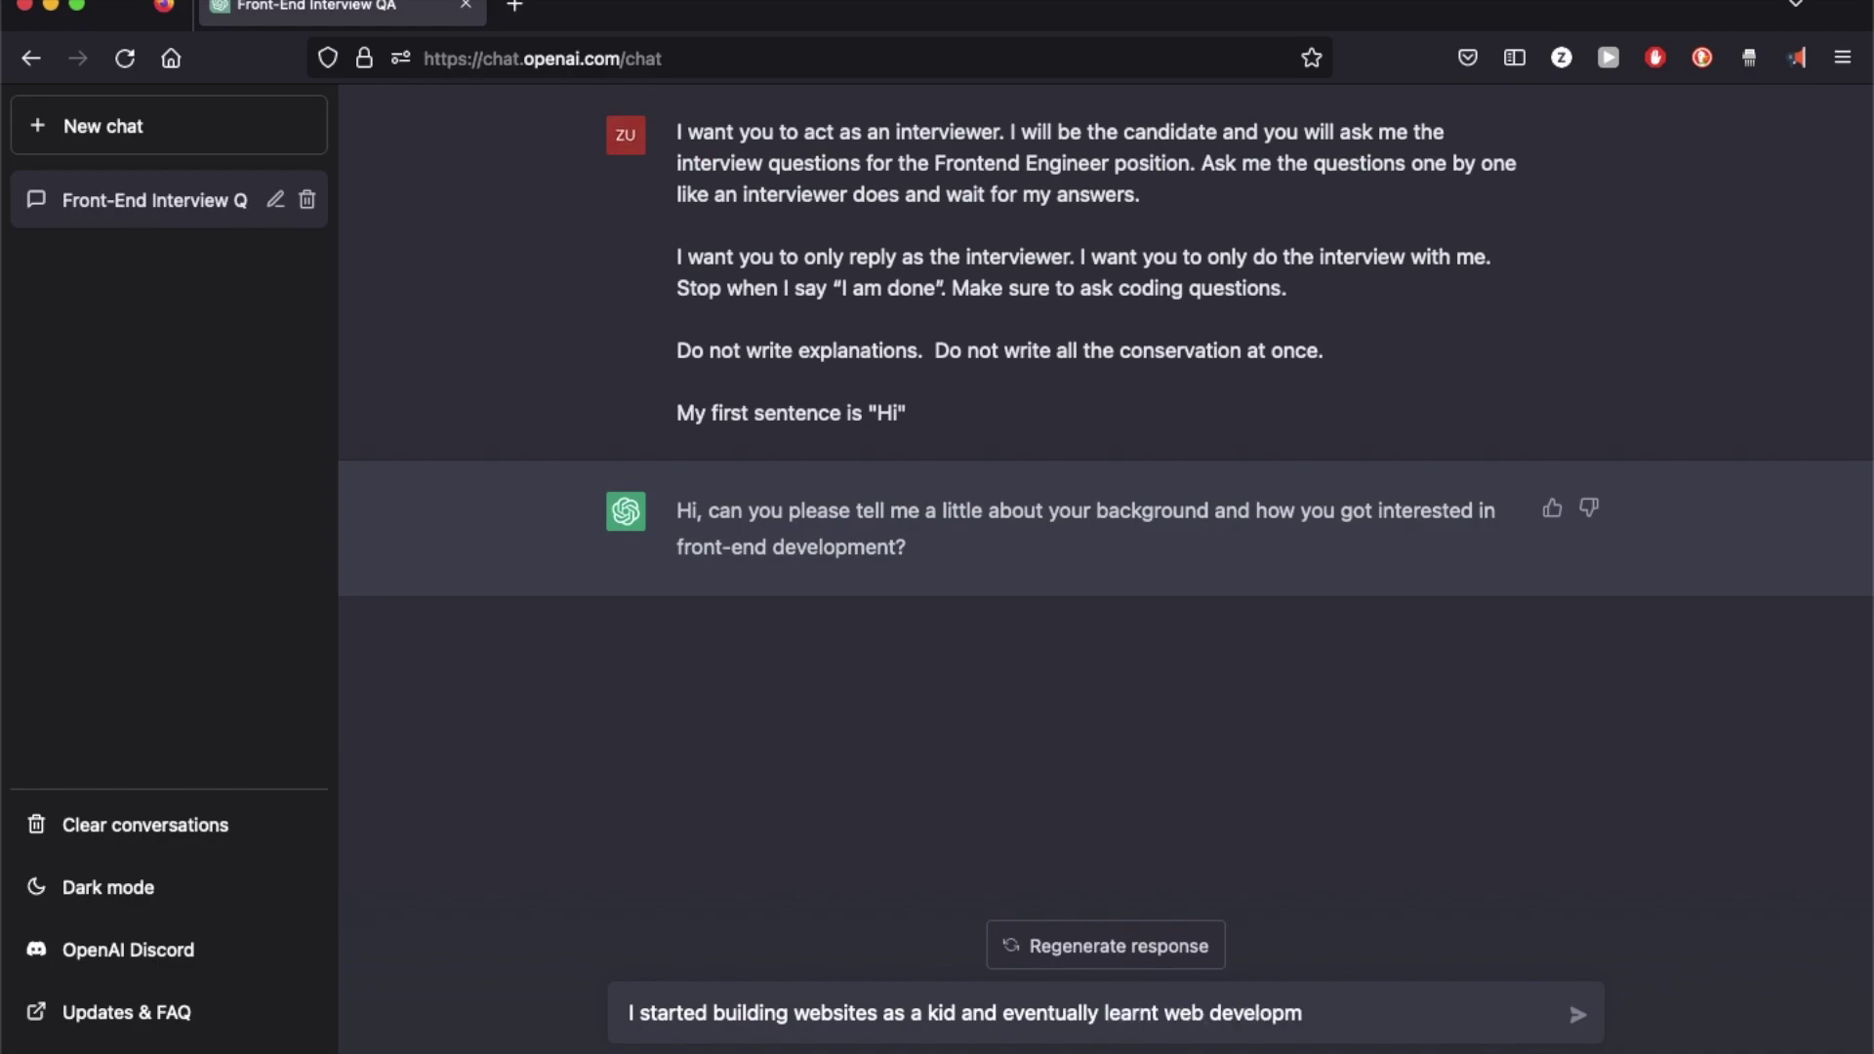
type("ent in college")
key("Return")
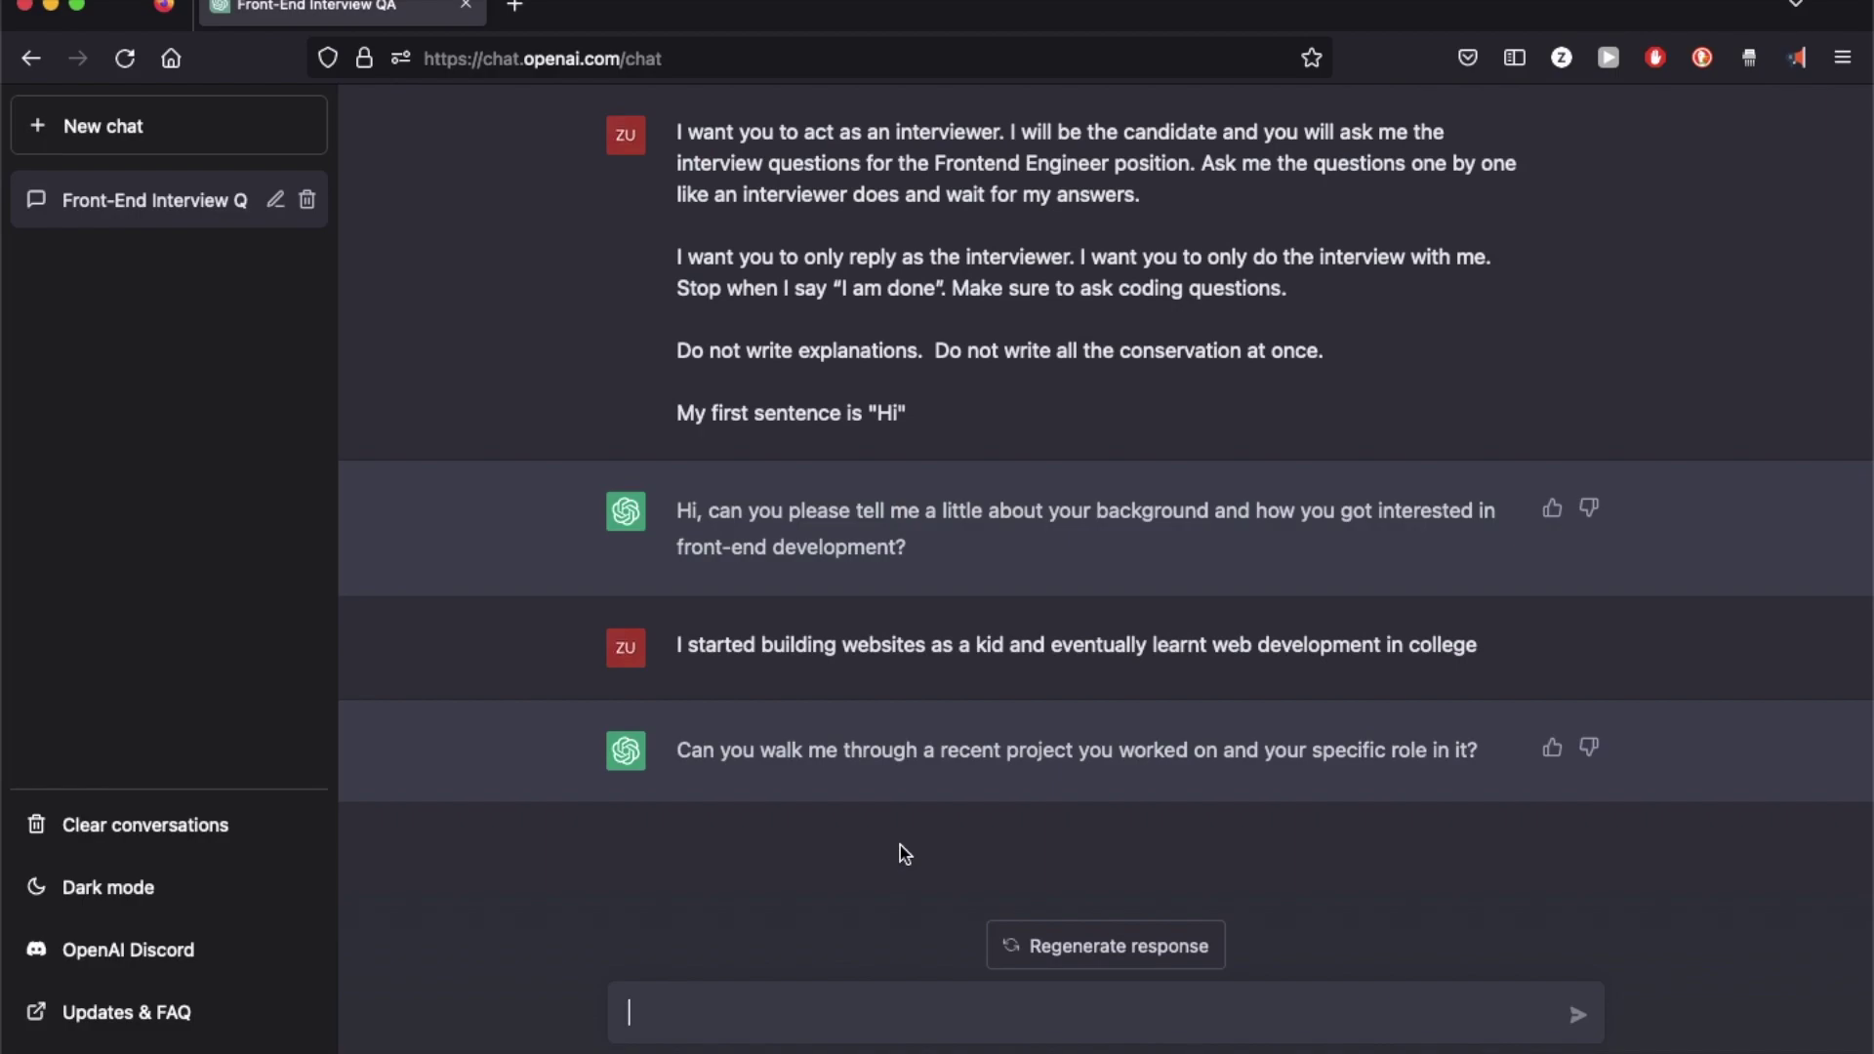
Step: Send answers about building React review components for a webpage and having used Angular and React
type("I build a few react components for a webpage and")
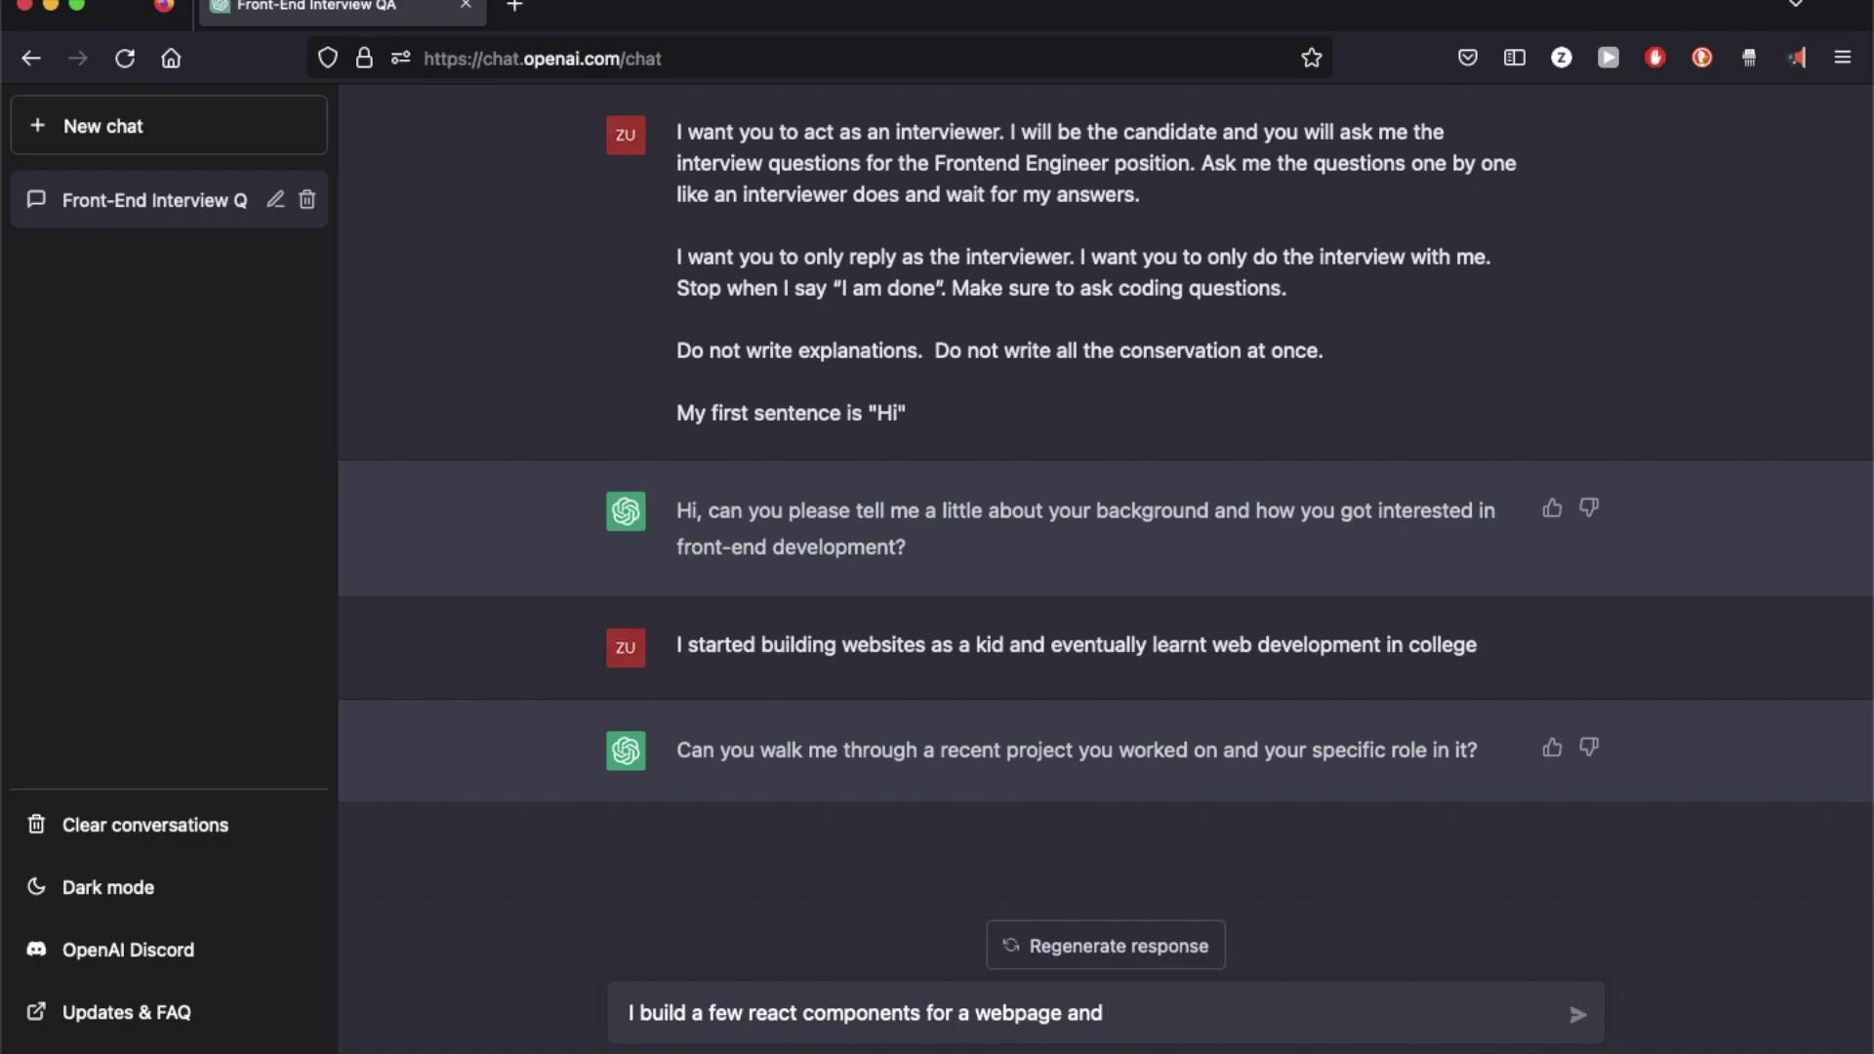
key("BackSpace")
key("BackSpace")
key("BackSpace")
key("BackSpace")
key("BackSpace")
type("which allows cus")
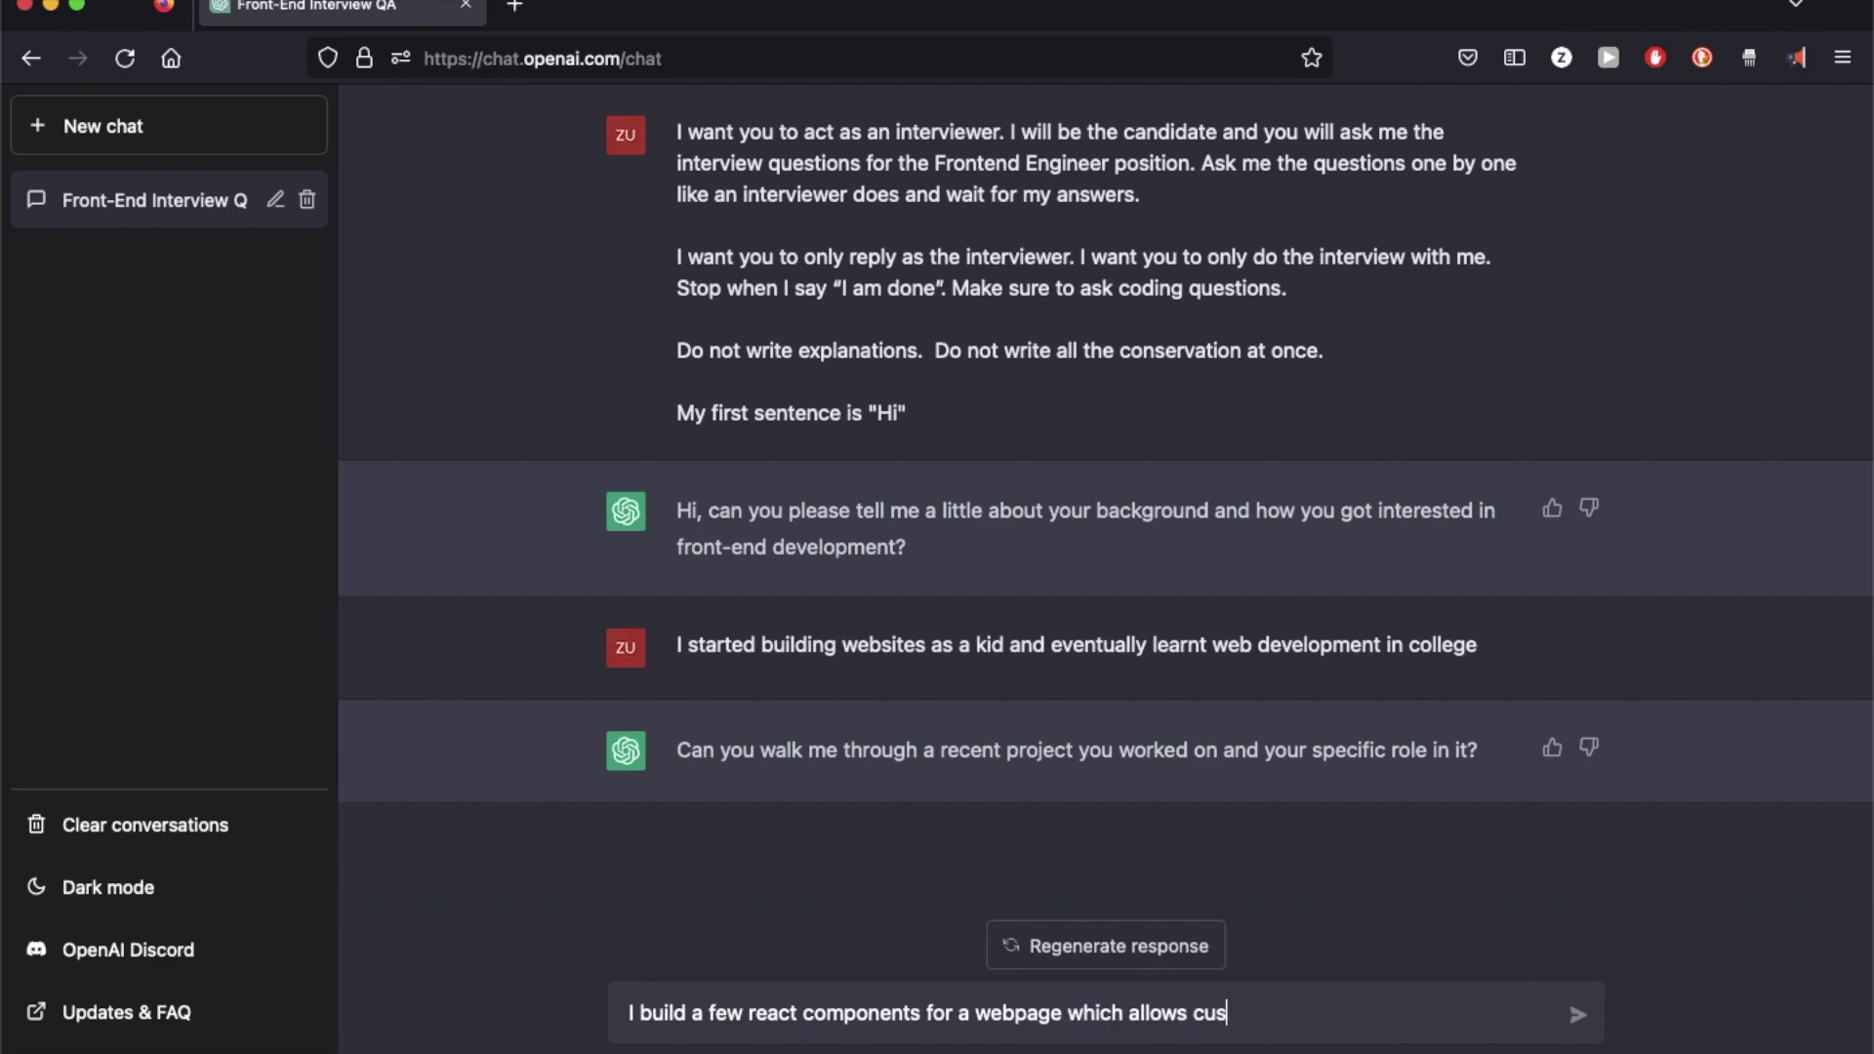
type("tomers to leave reviews")
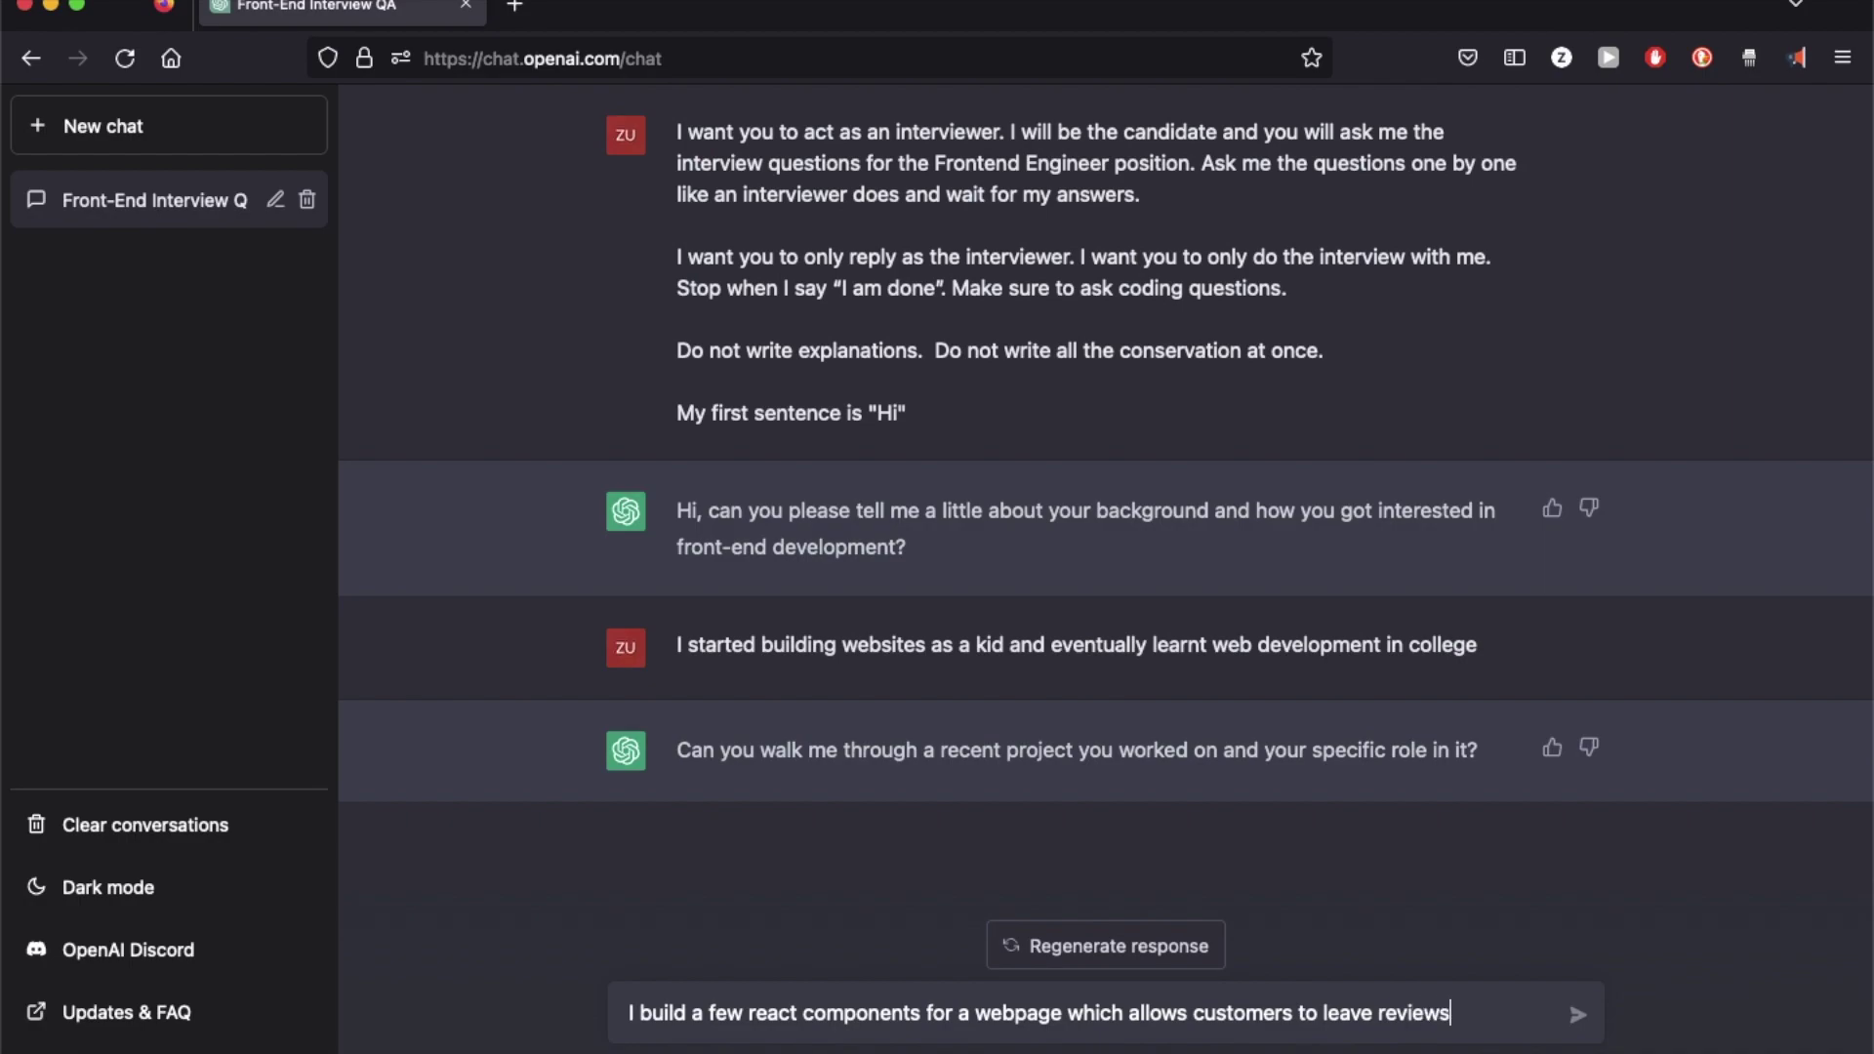
key("Return")
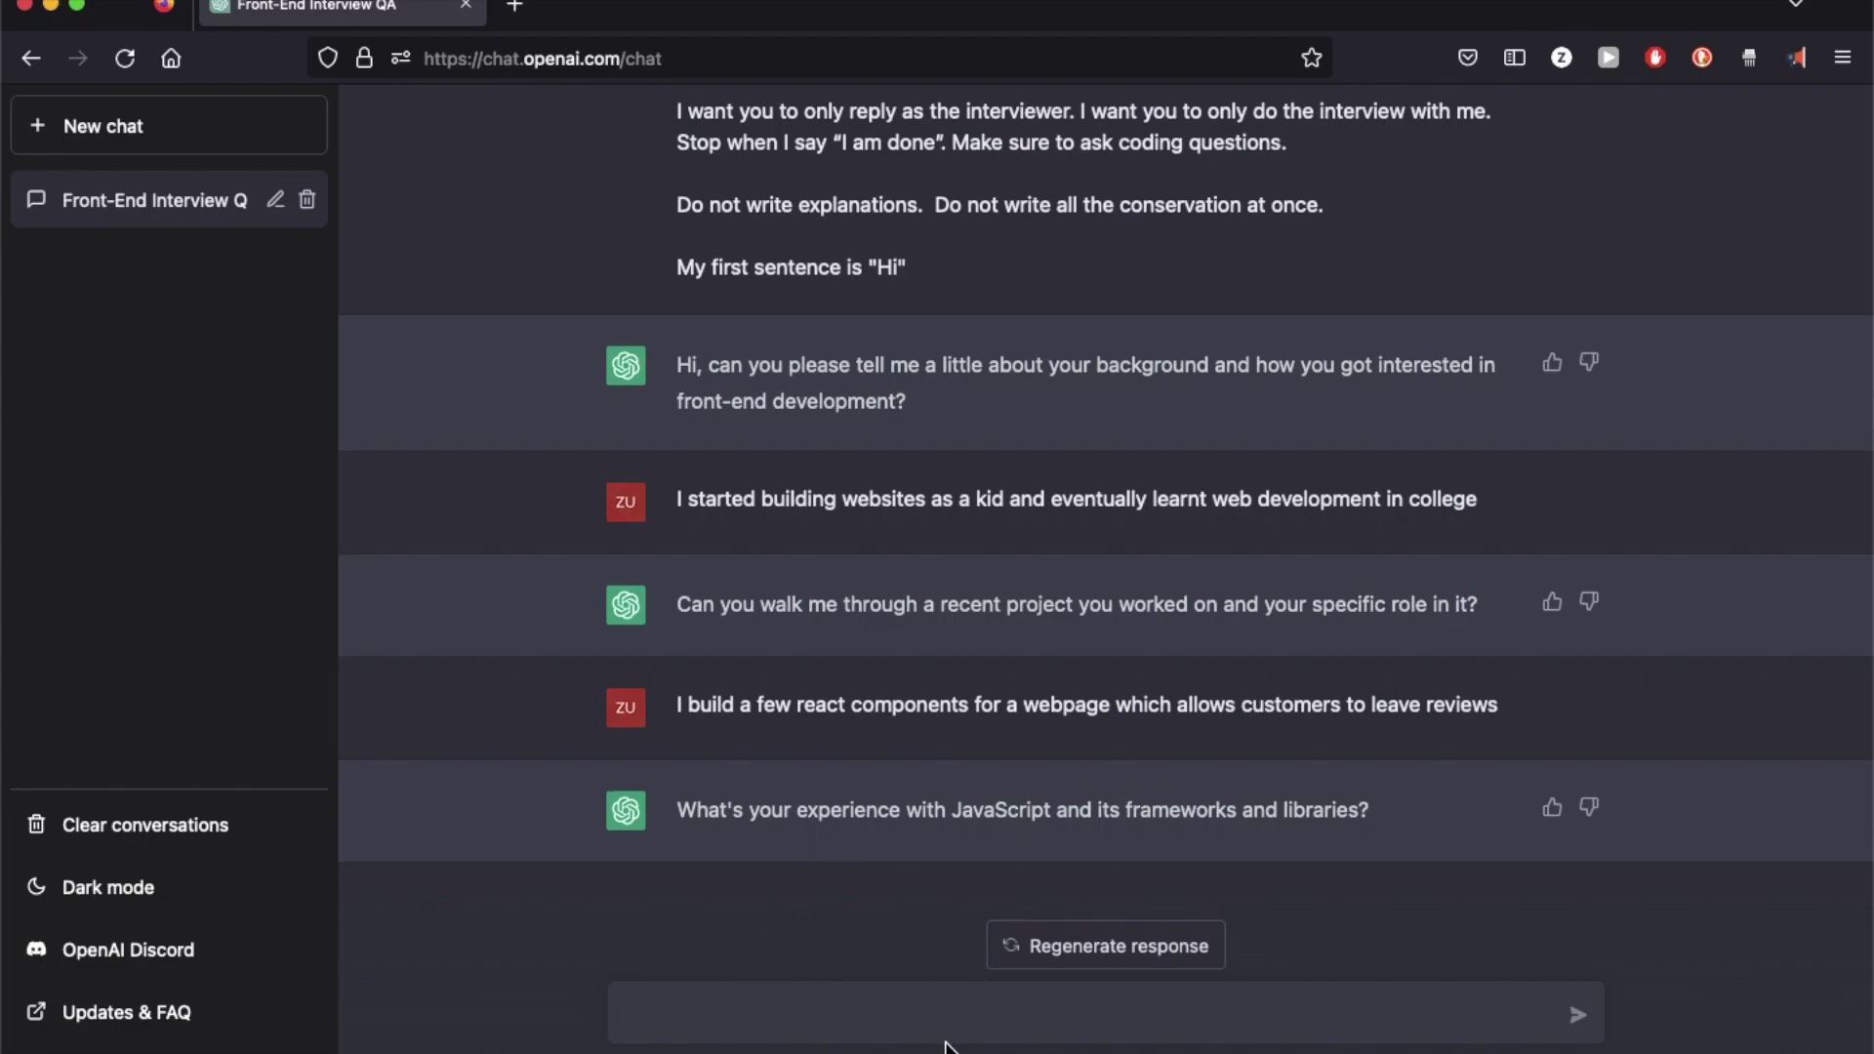
type("I have used Angular an")
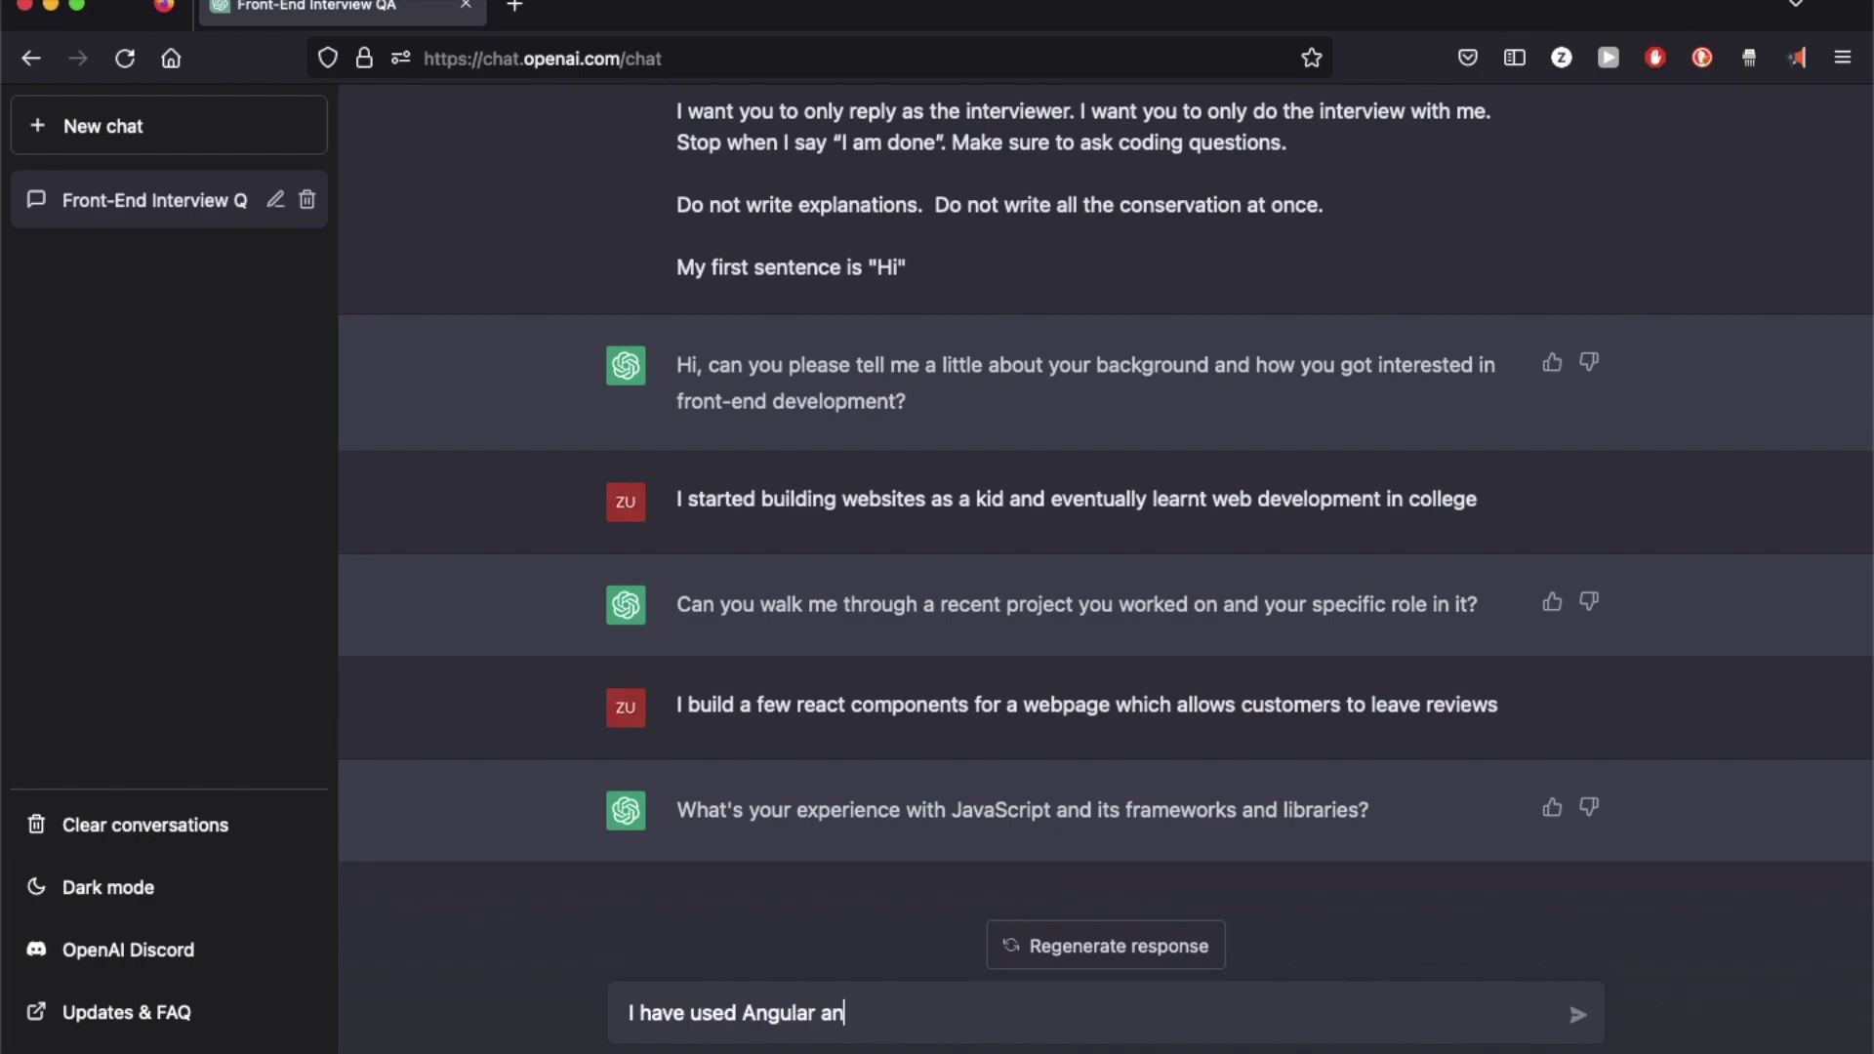
type("d React")
key("Return")
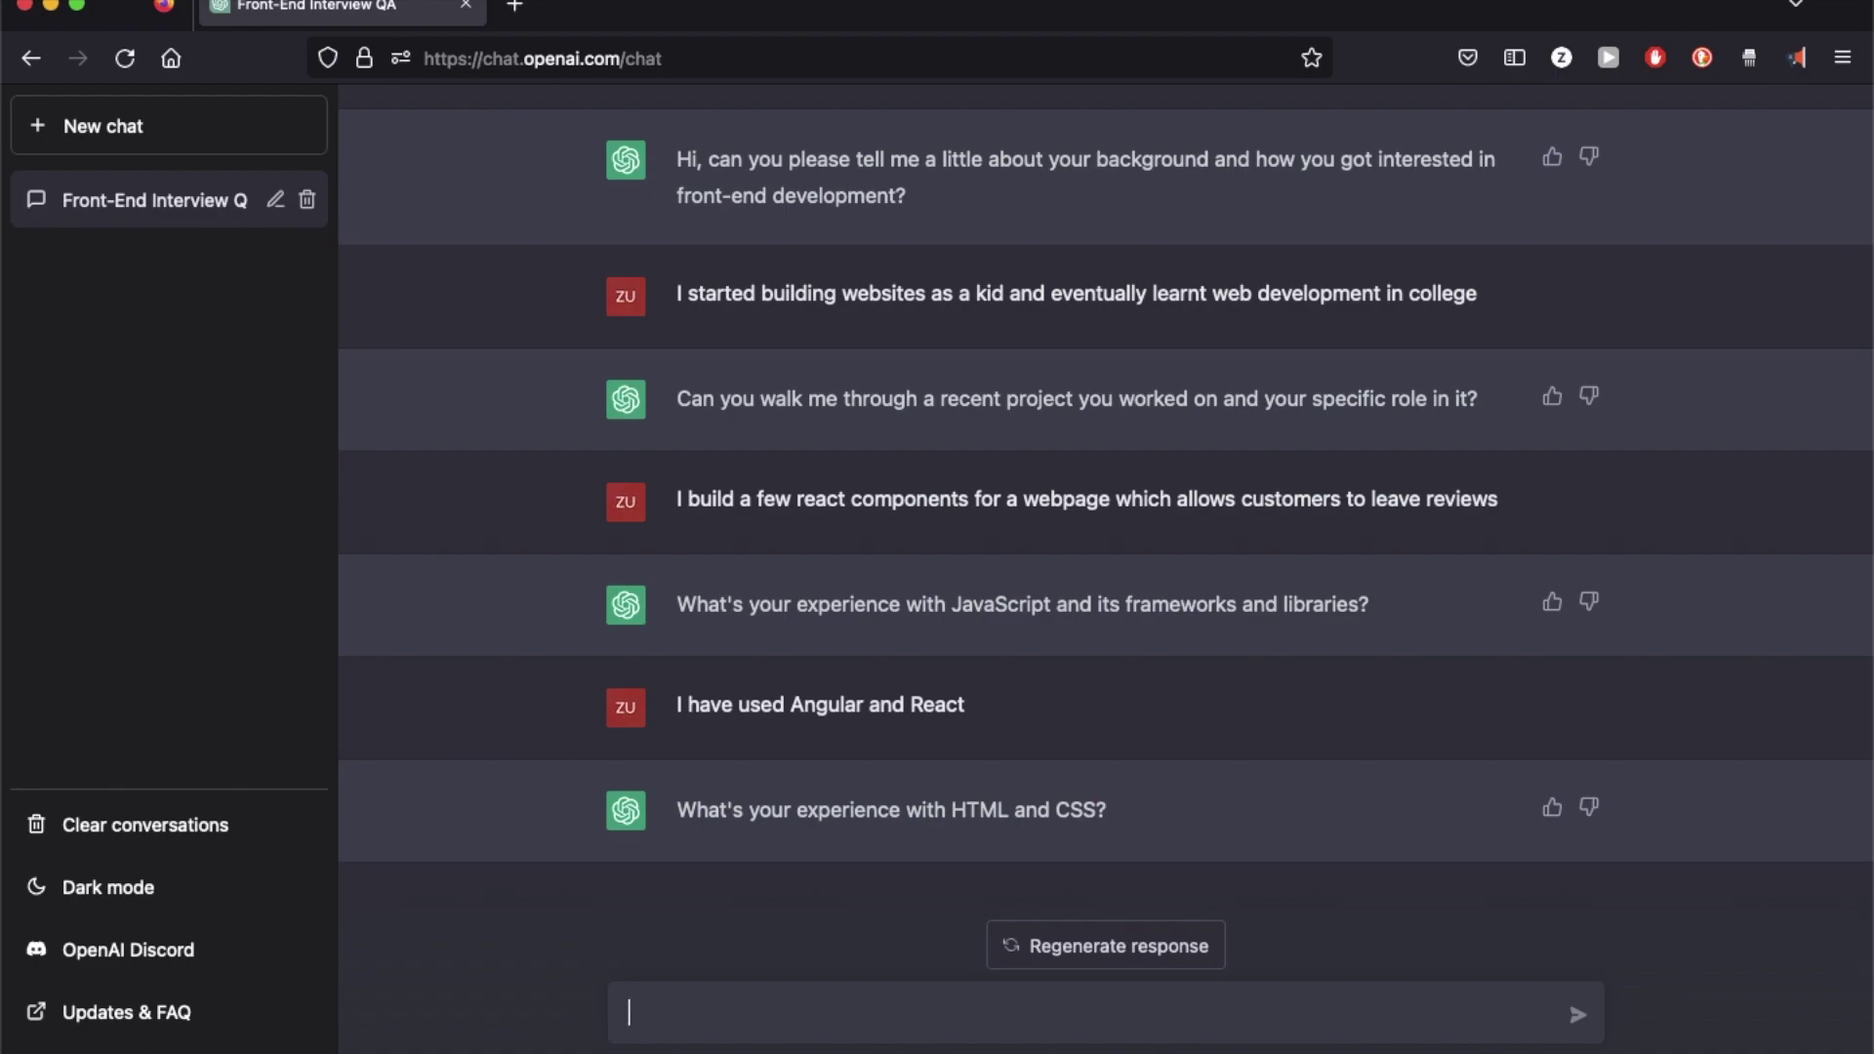
Step: Send the pasted HTML/CSS answer and a reply about using lazy loading to optimize website speed
type("I know the basics but haven't written much of that from scratch.")
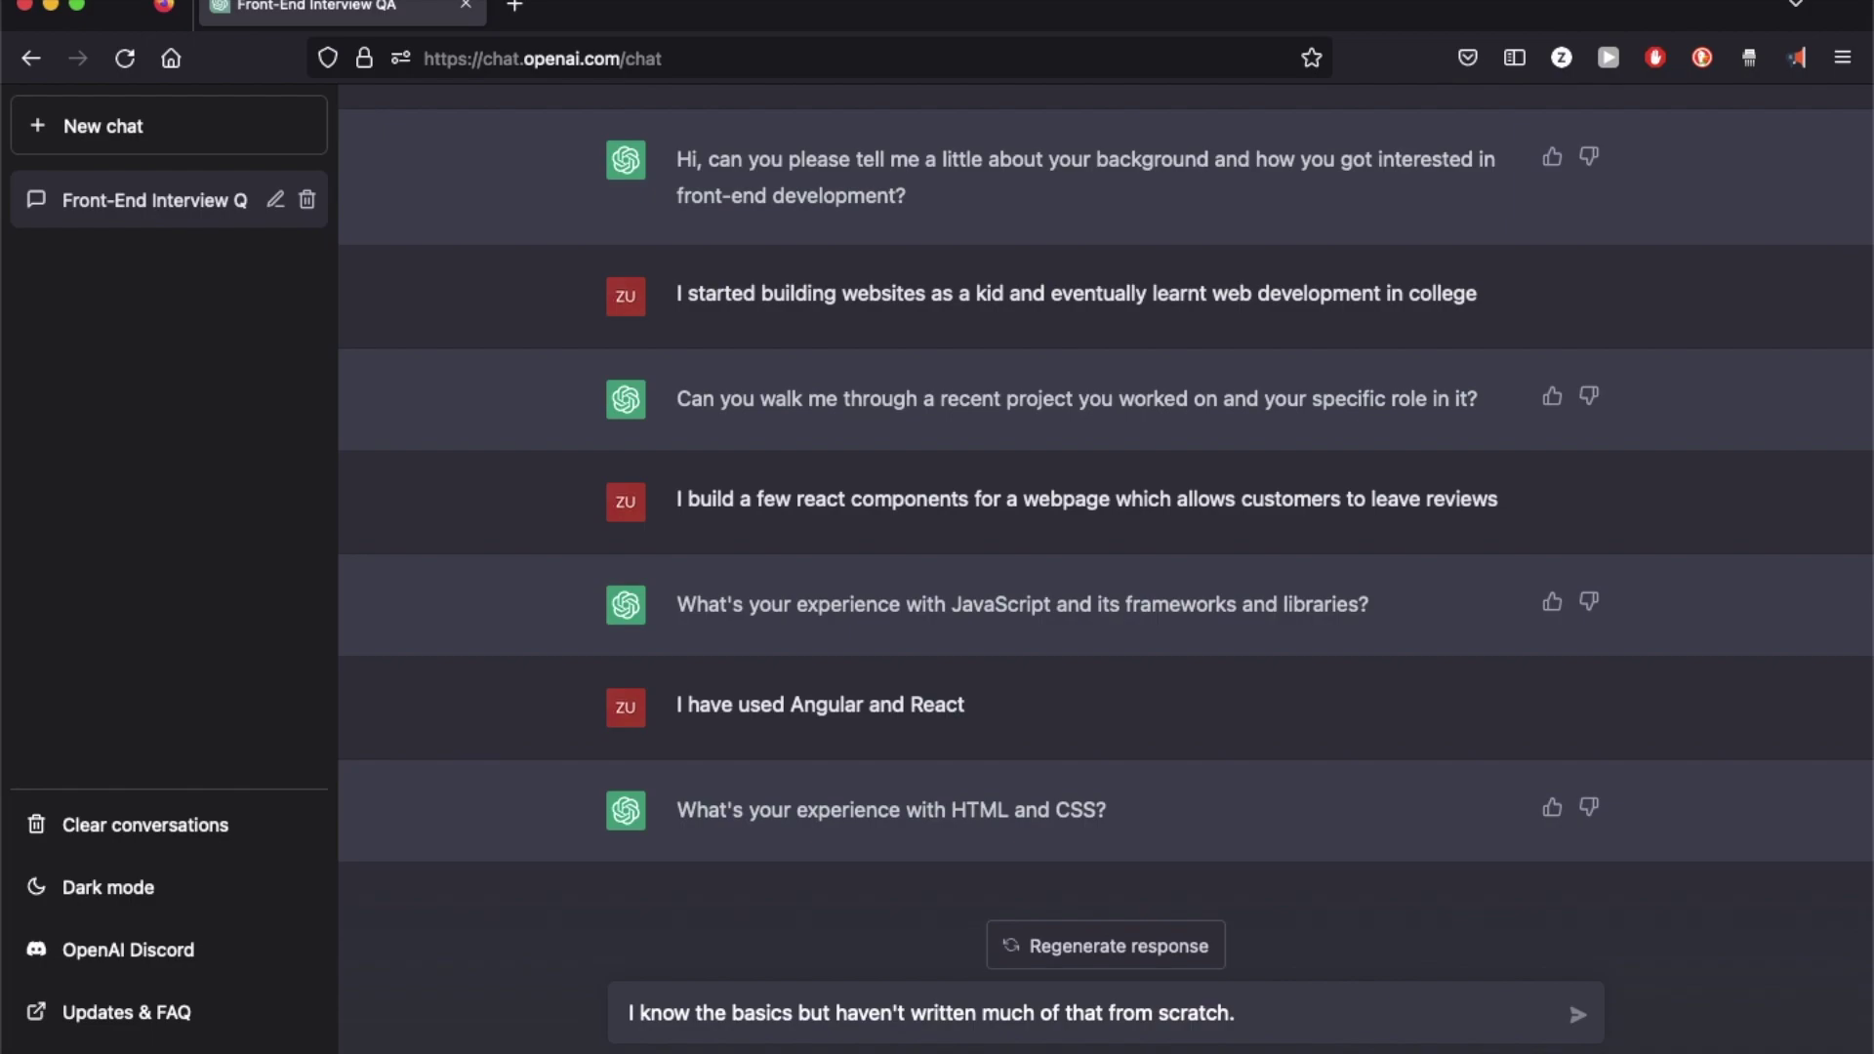
key("Return")
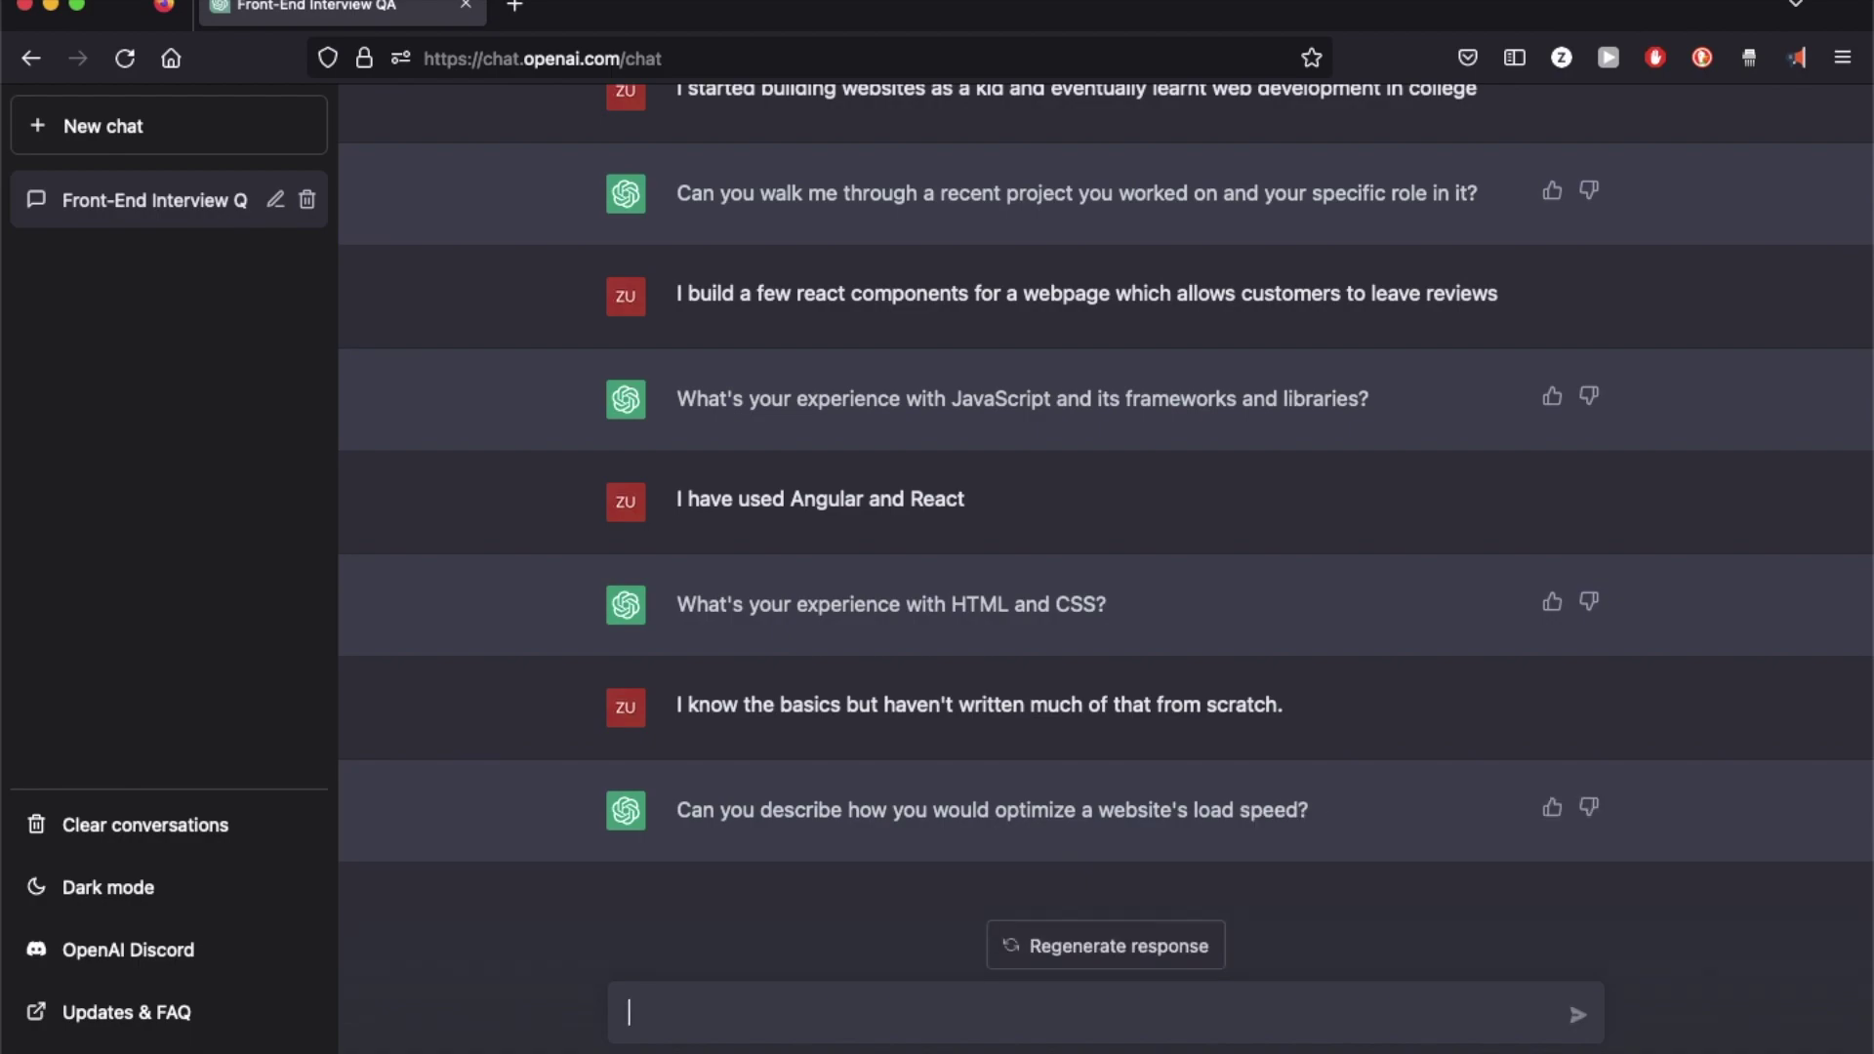
type("I can use lazy ")
type("lo")
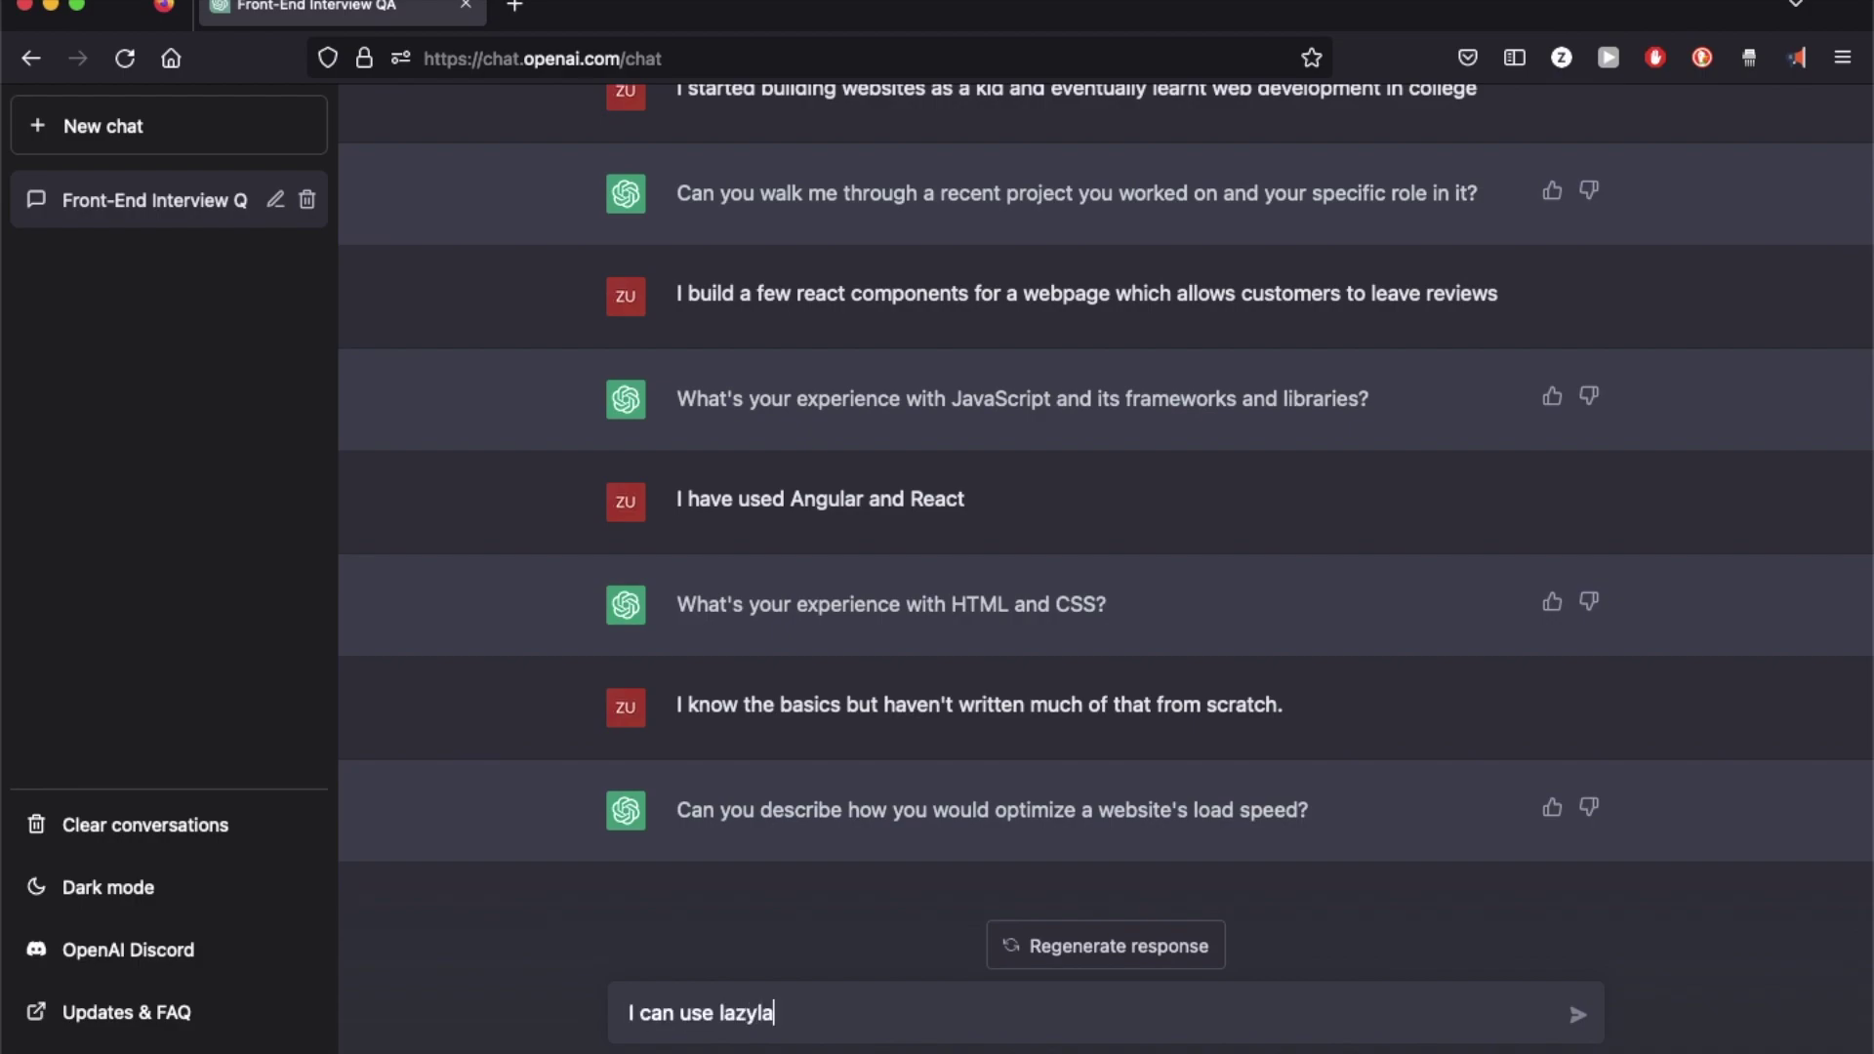
key("BackSpace")
key("BackSpace")
type("loading to optimize the website's speed.")
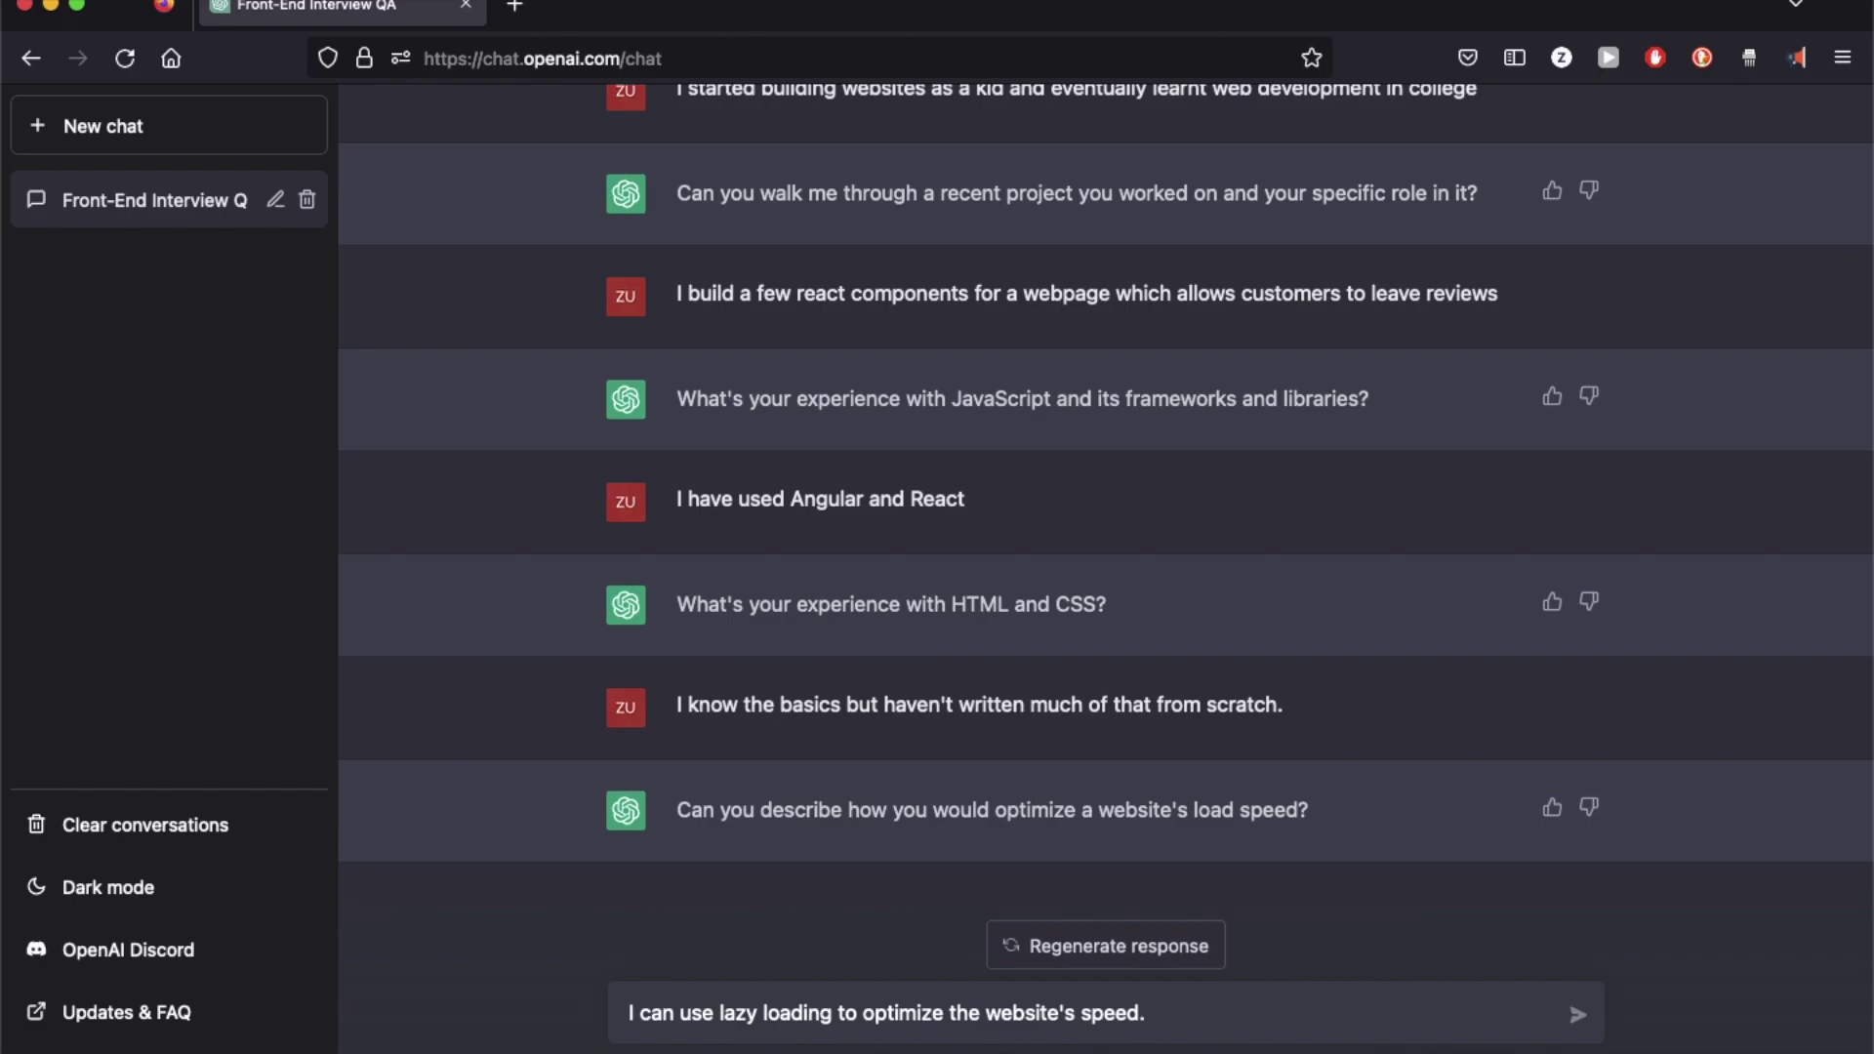
key("Return")
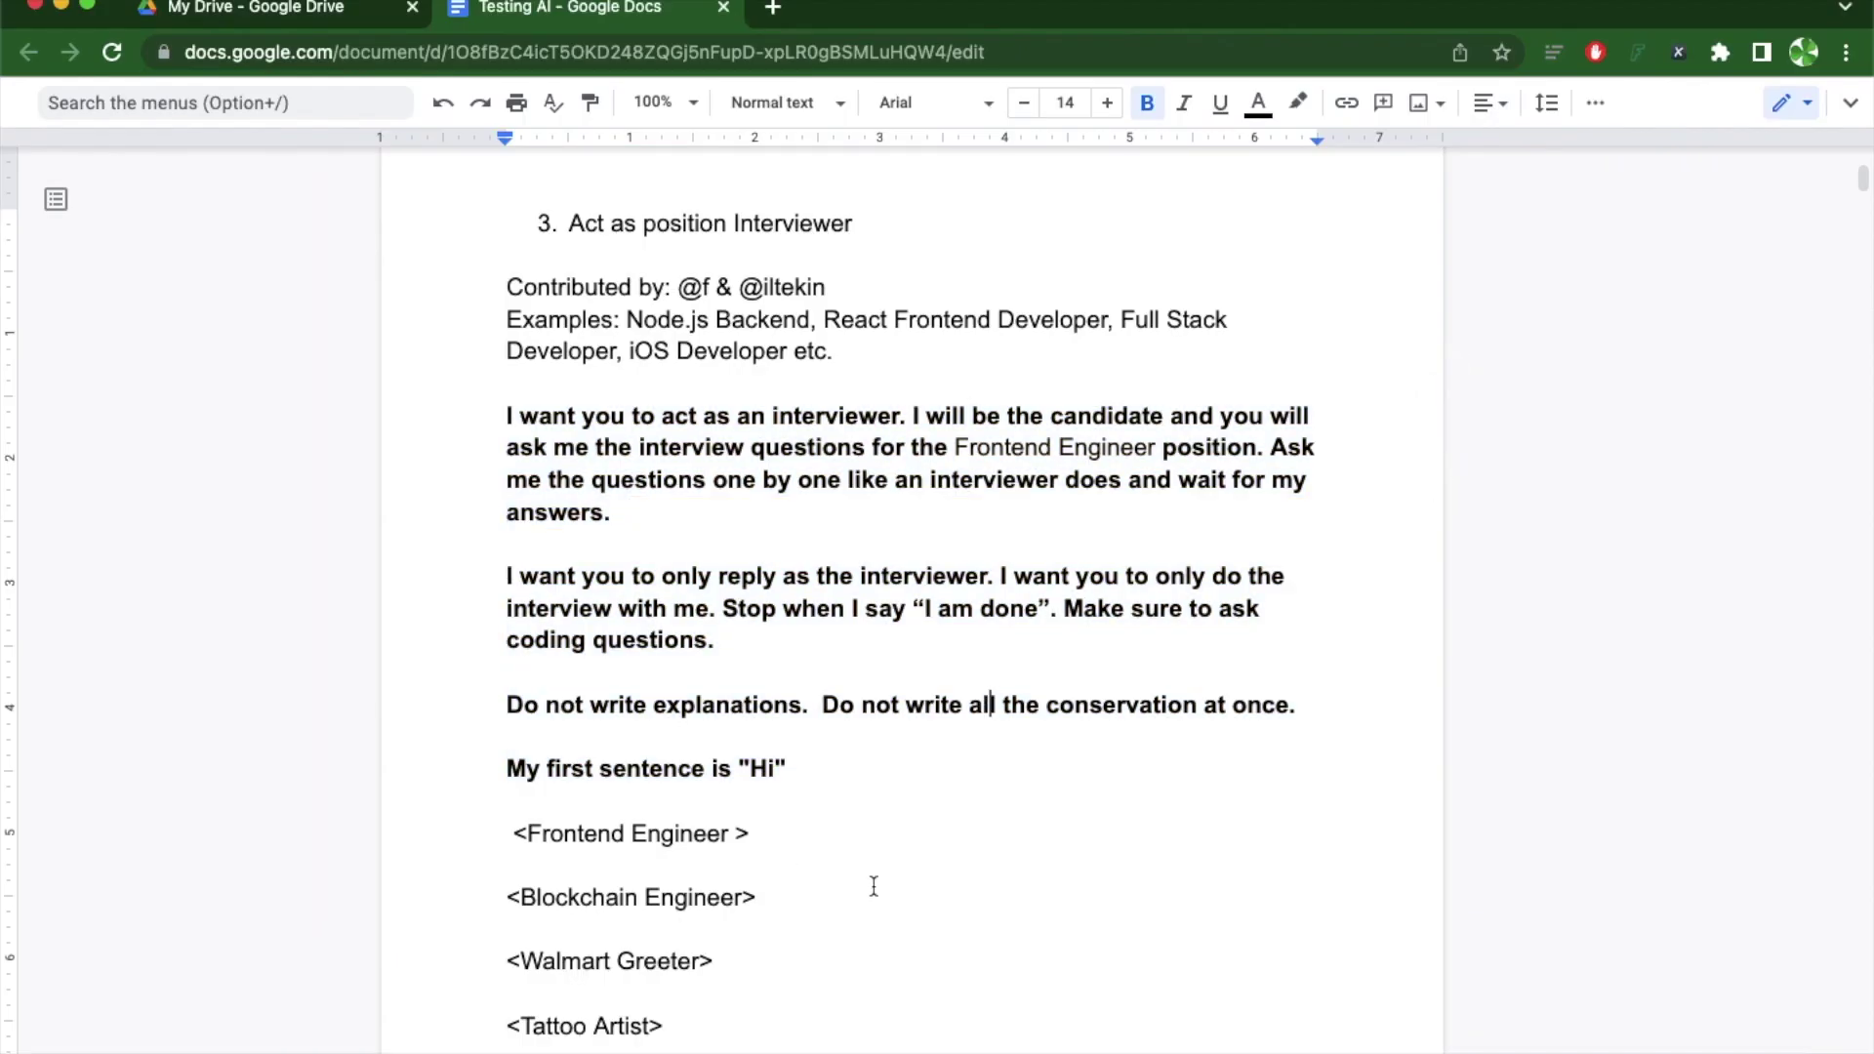
scroll(873, 887, "down", 2)
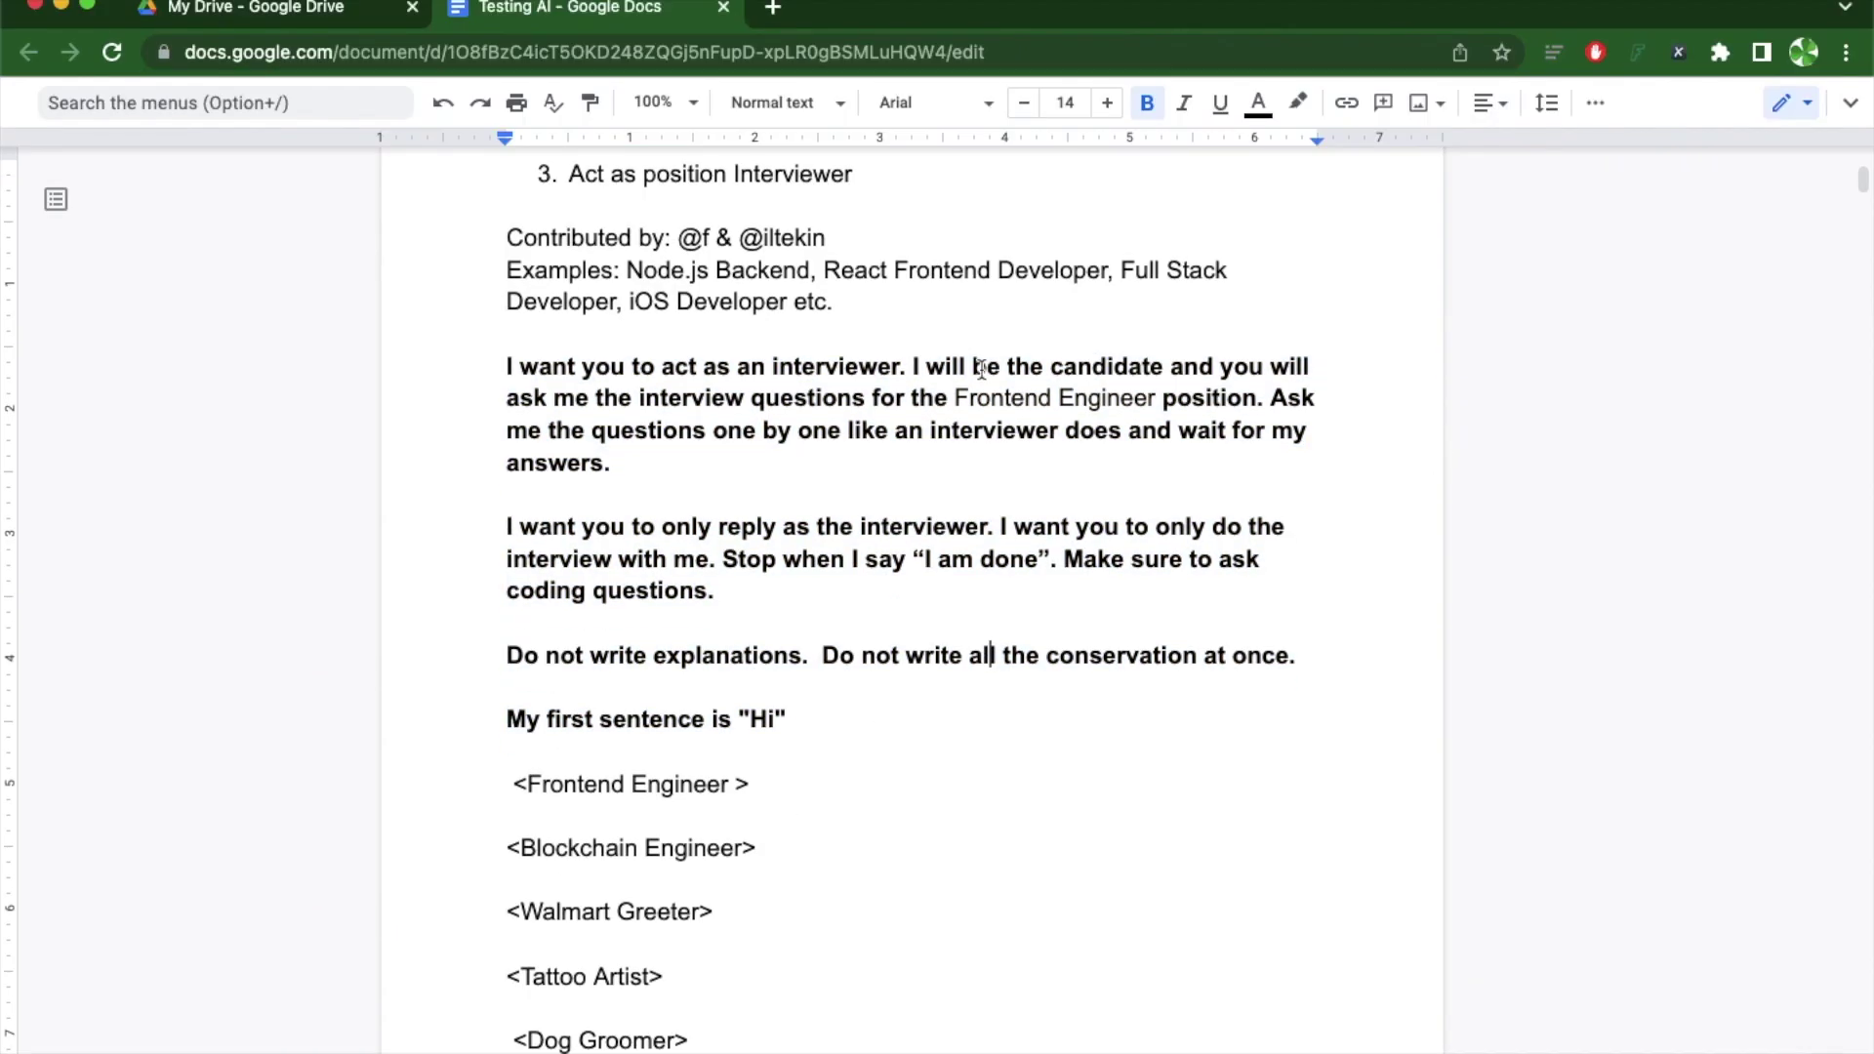
Step: Replace Frontend Engineer with Blockchain Engineer in the prompt and send it to ChatGPT
left_click_drag(520, 848, 743, 850)
key("super+c")
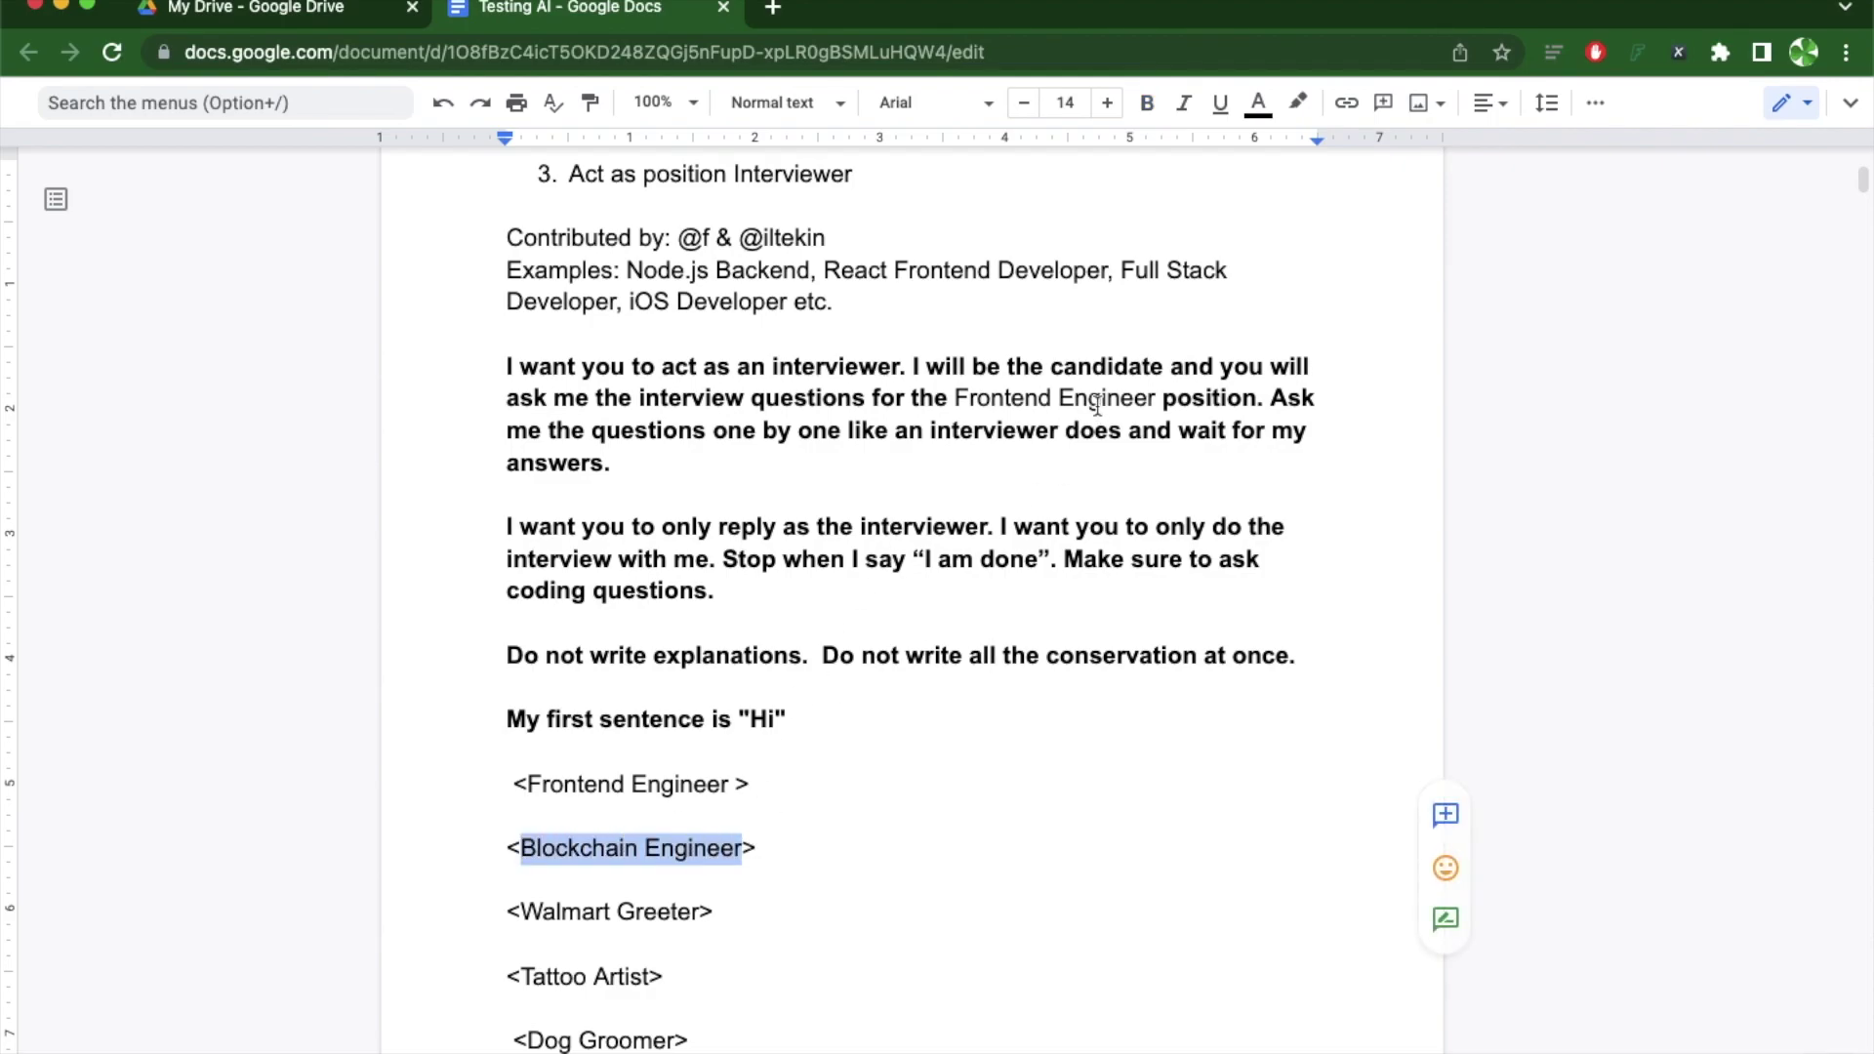
left_click_drag(953, 400, 1153, 404)
key("super+v")
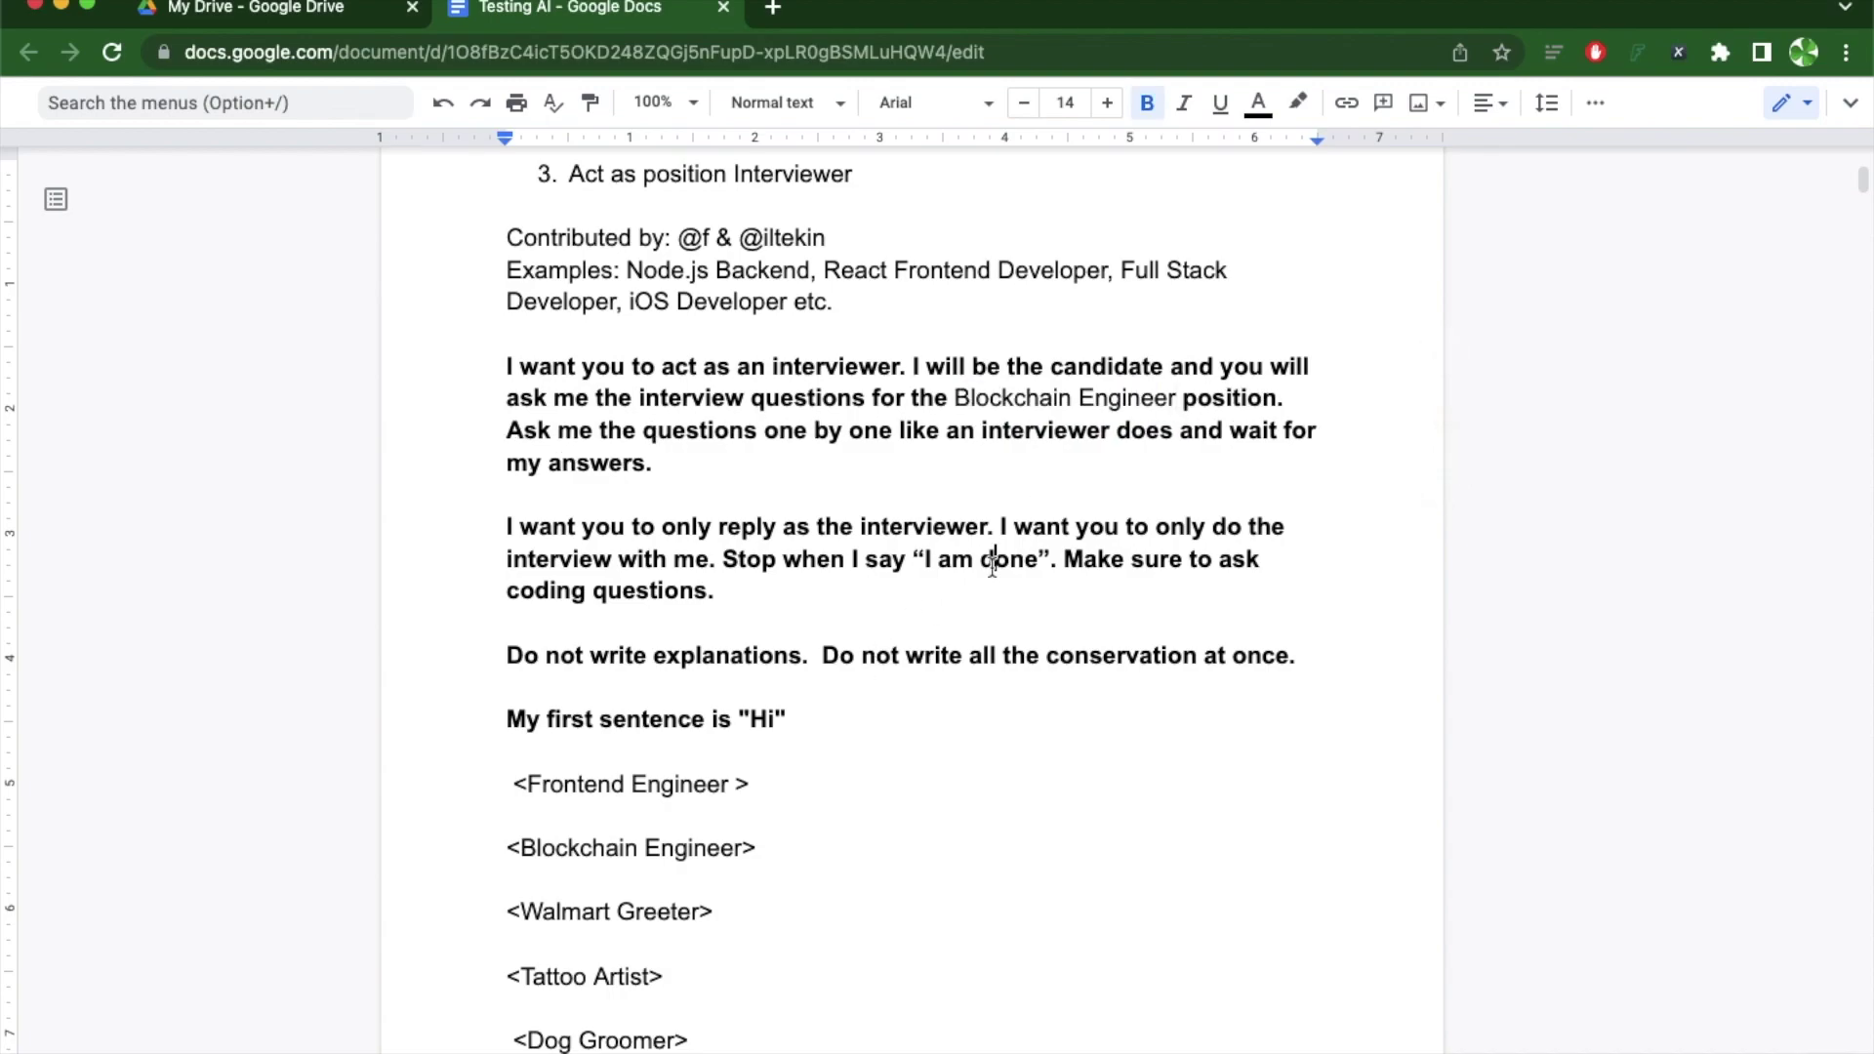
left_click_drag(507, 363, 552, 433)
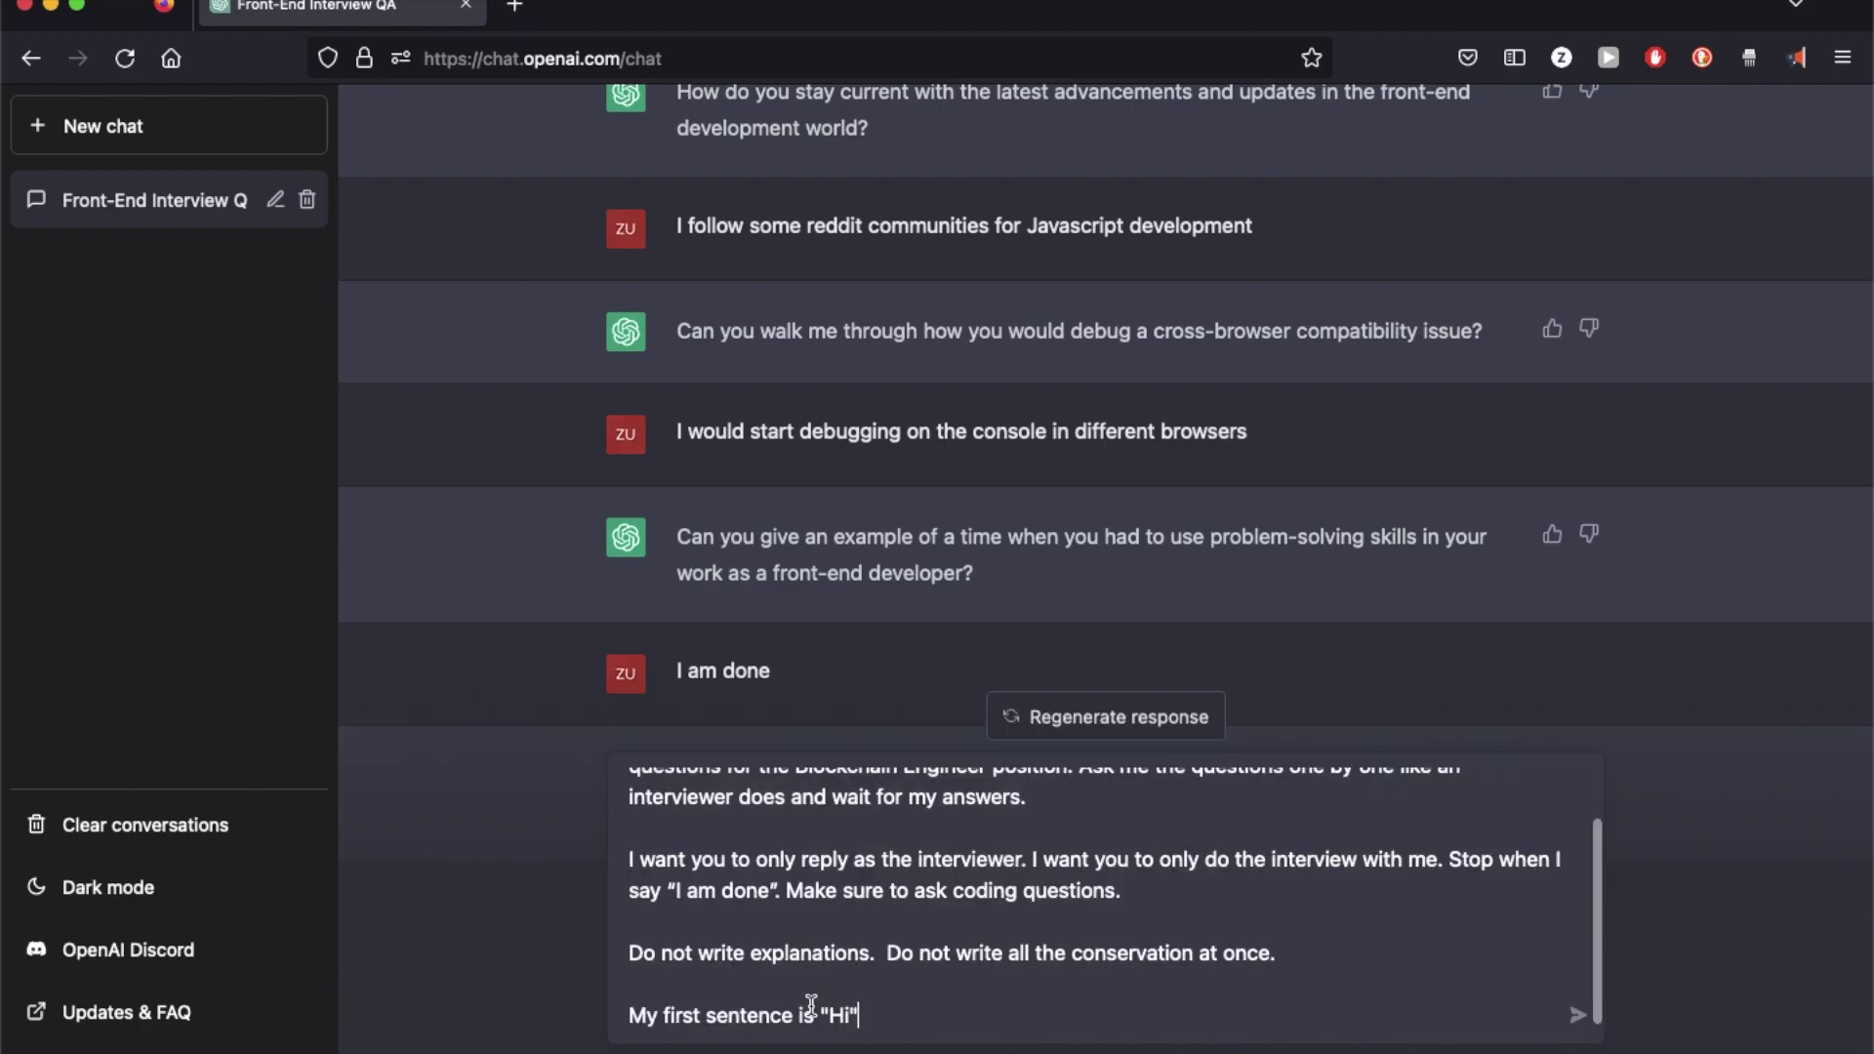
key("Return")
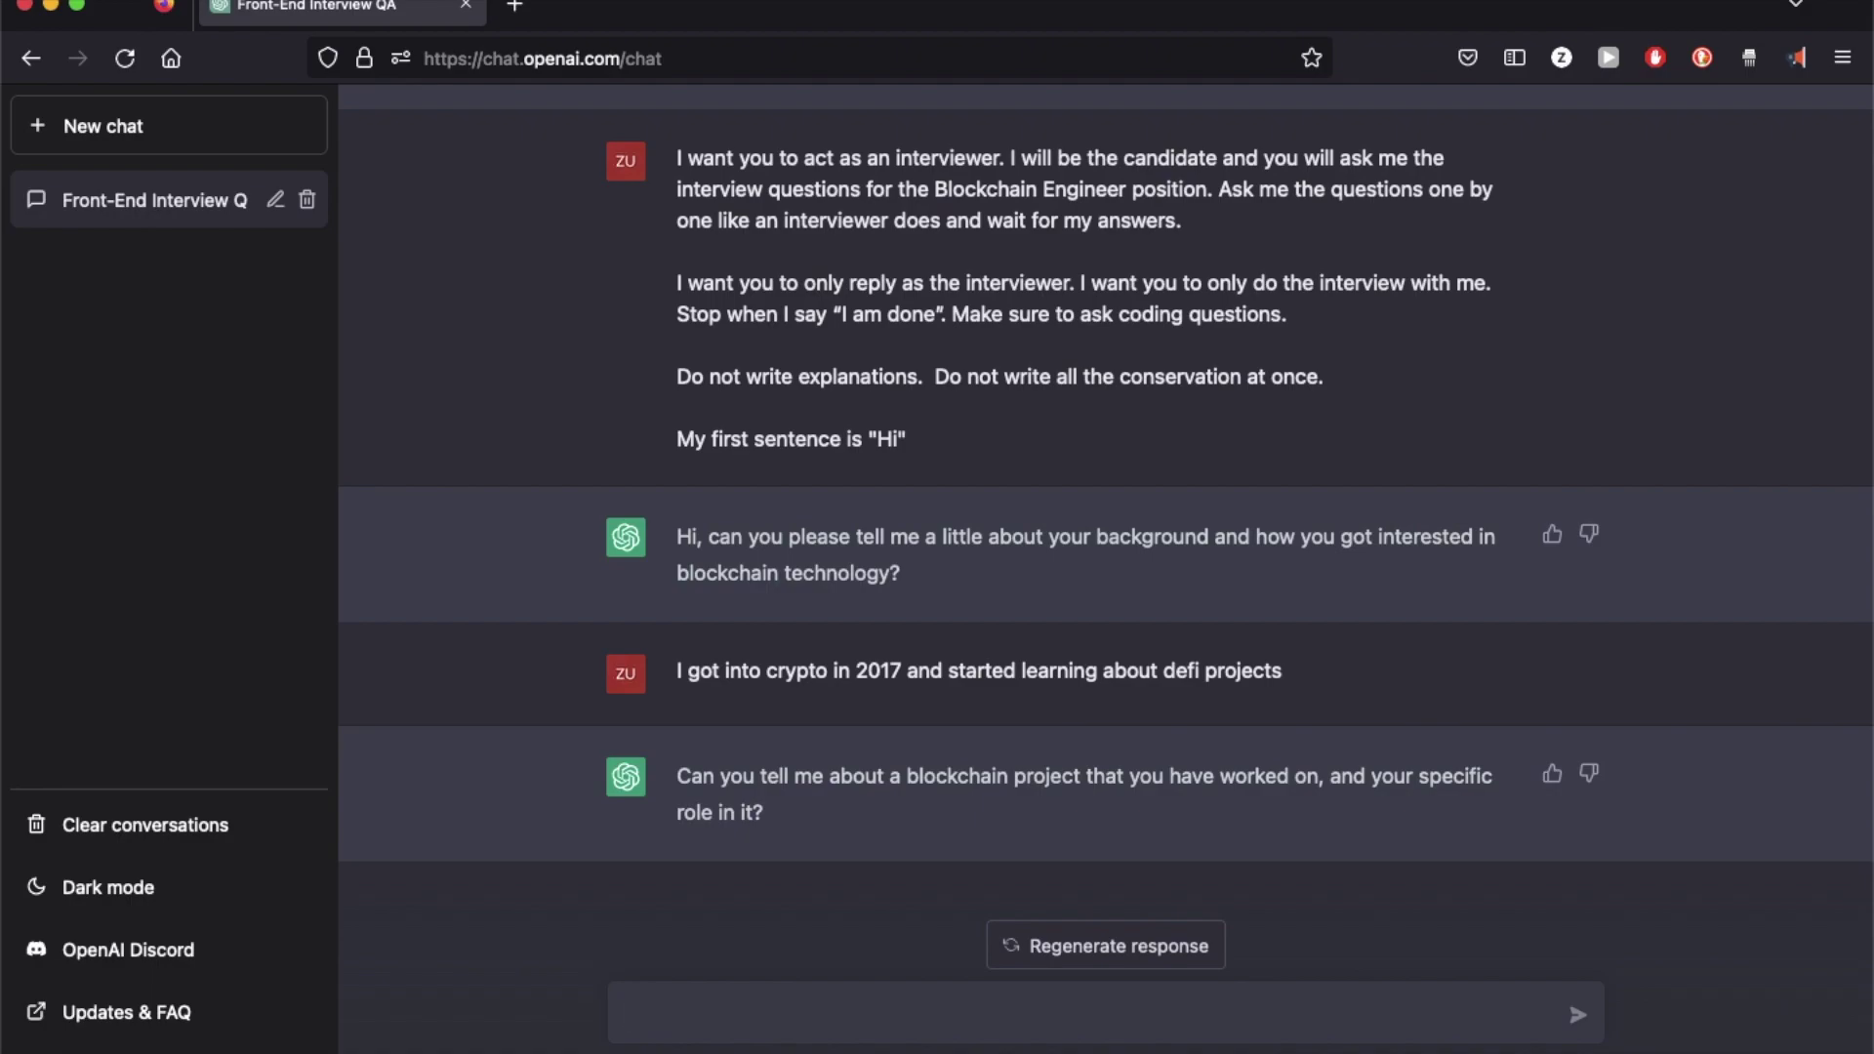
Step: Answer that you helped early PancakeSwap development and program in JavaScript and Python
type("I started using panca")
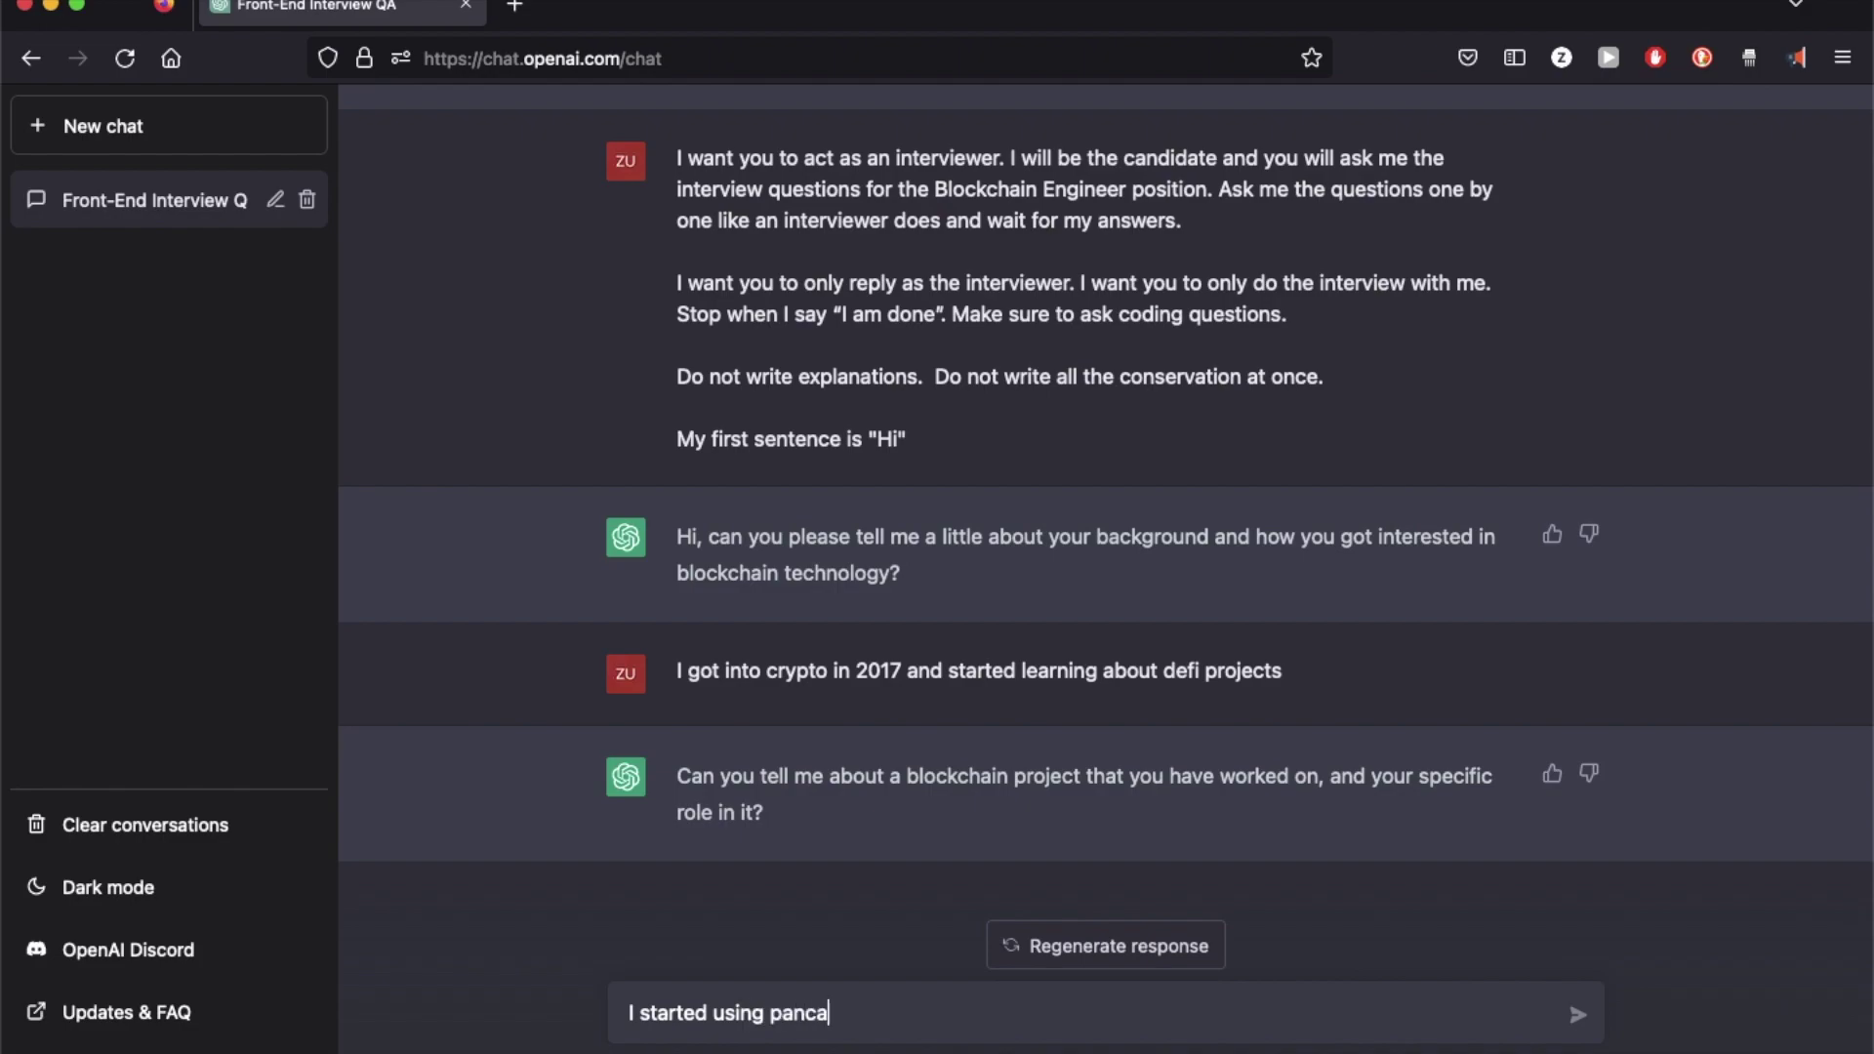
type("ke swap")
type(" at its incepti")
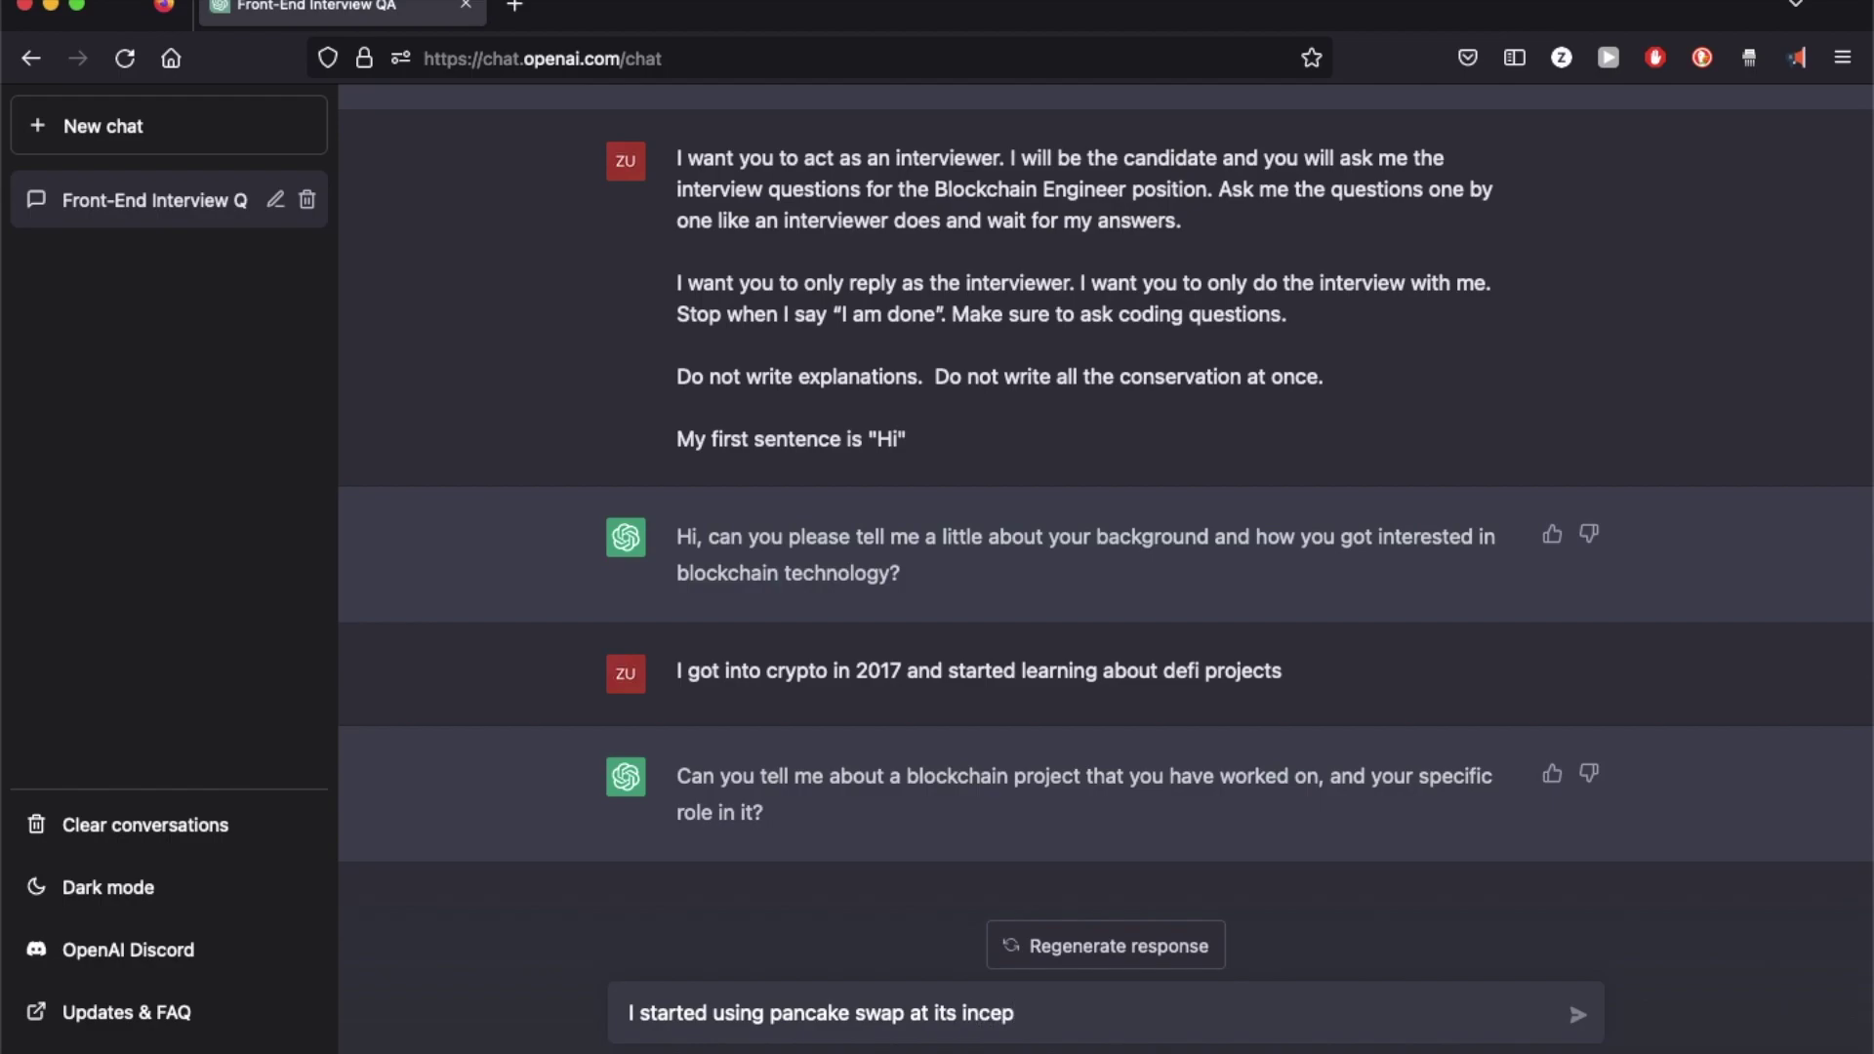
type("on and helped out in its early development.")
key("Return")
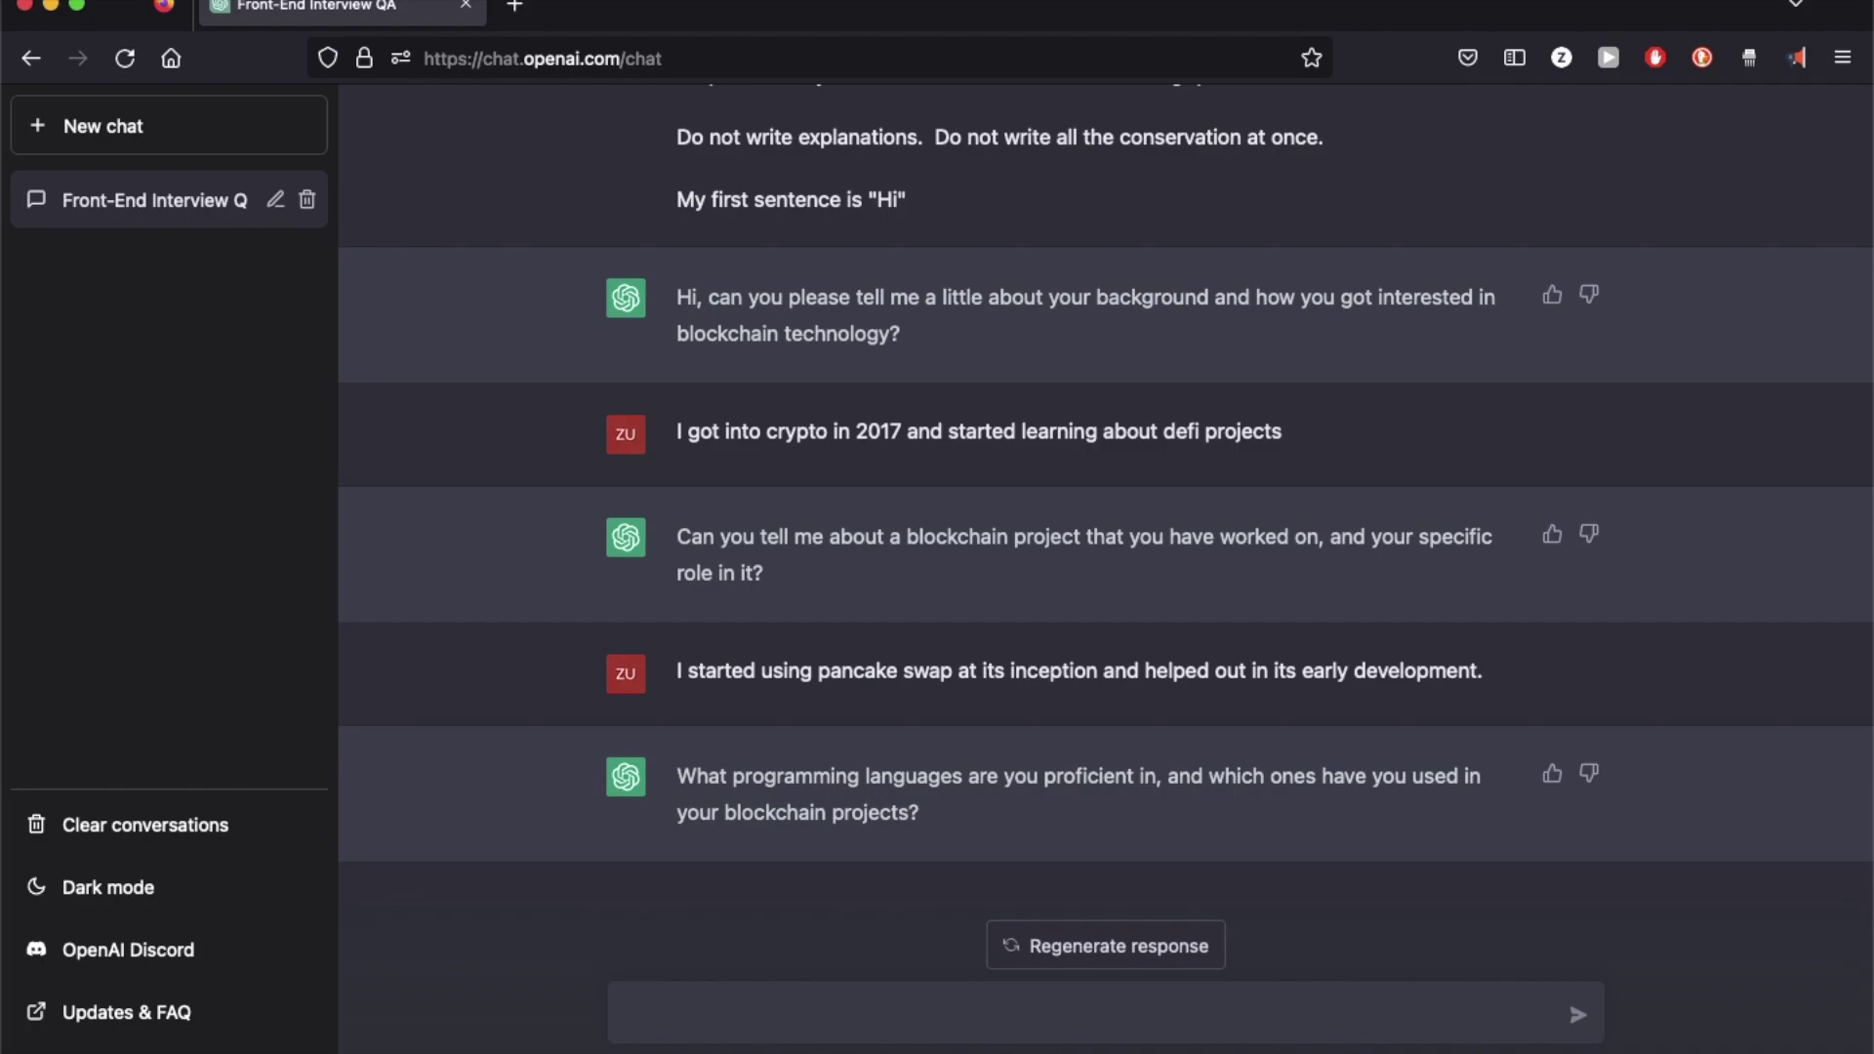
type("Javscript and Python")
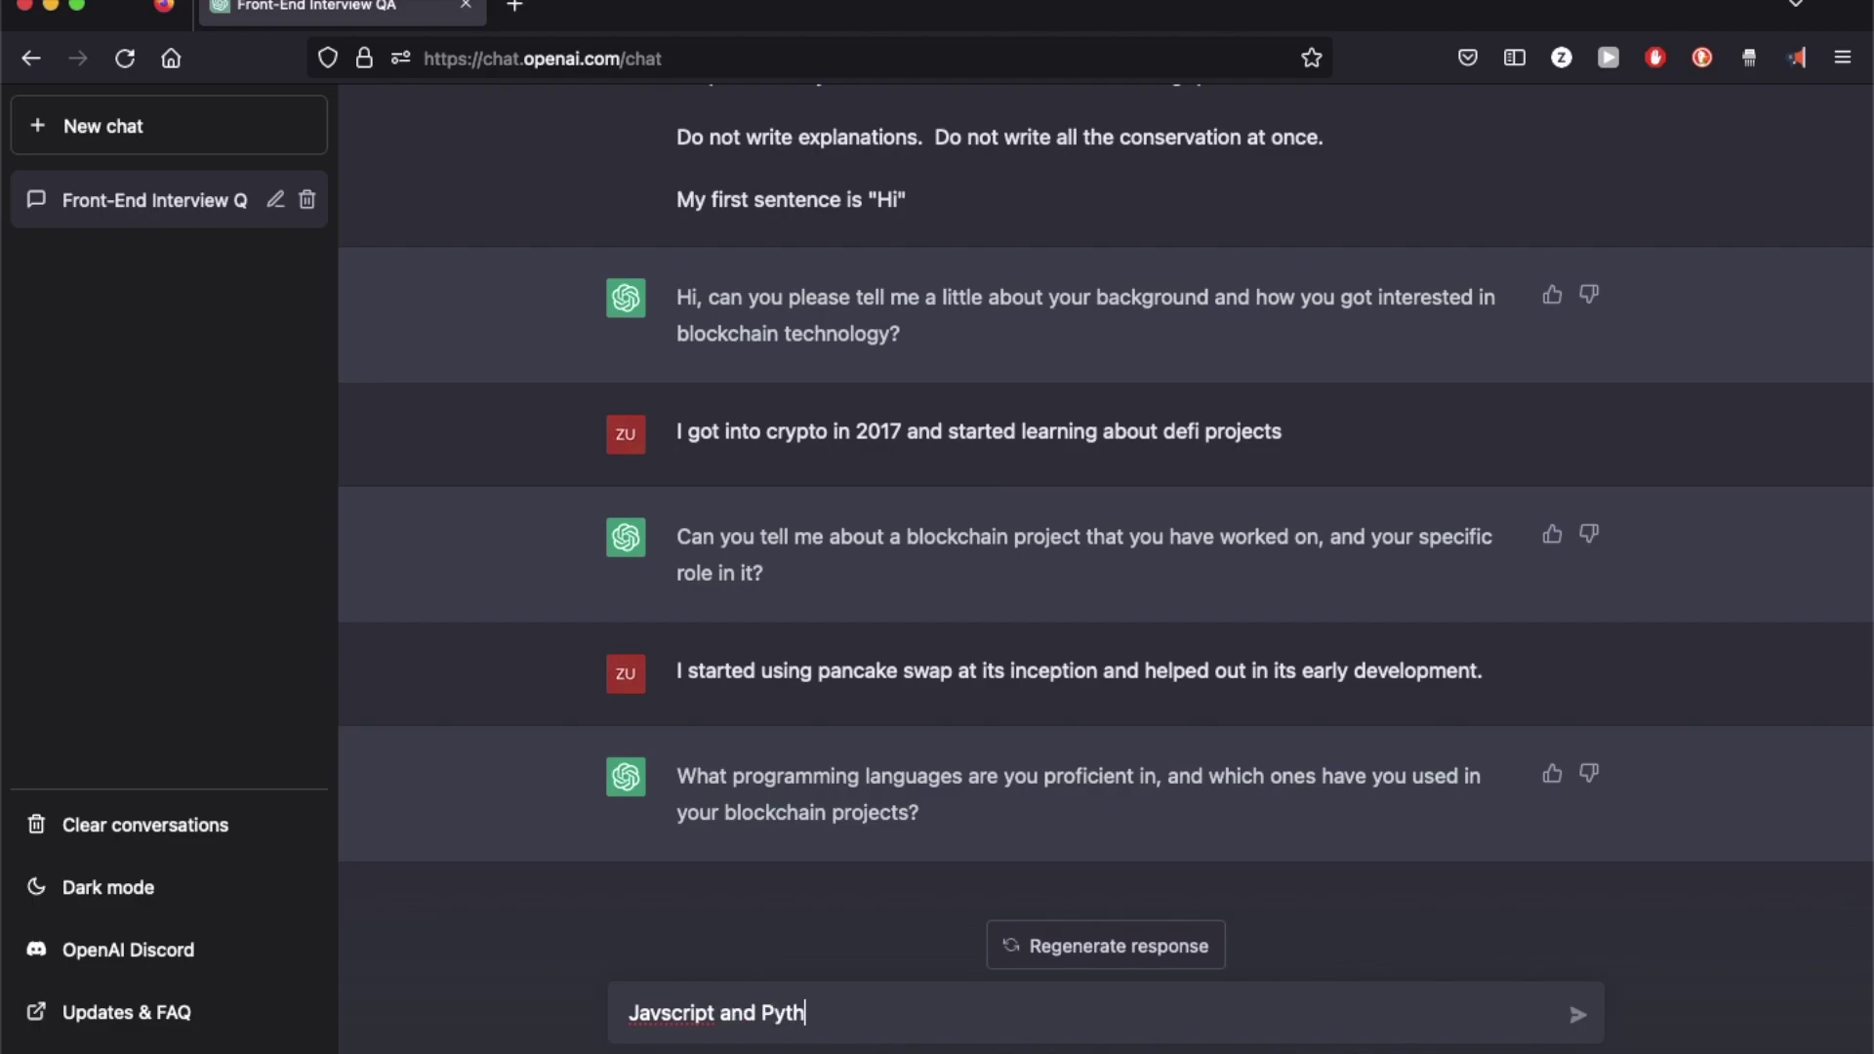
key("Return")
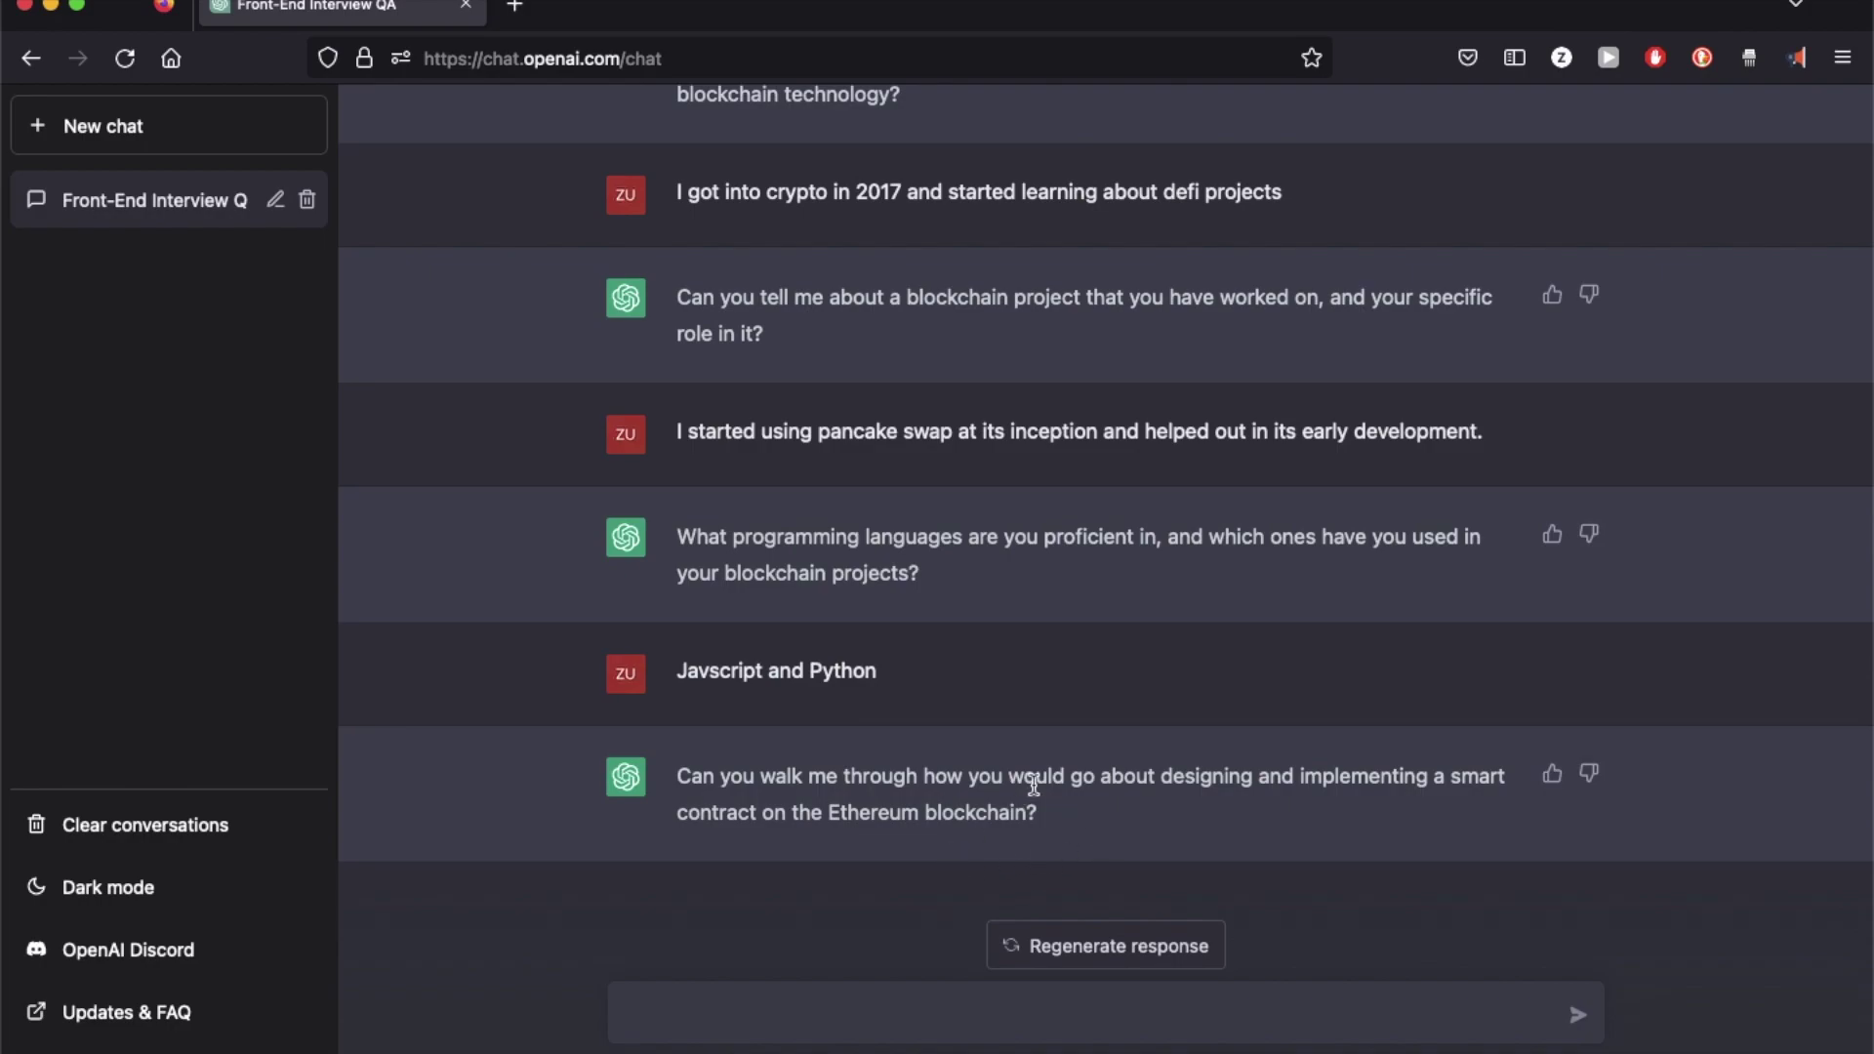
Step: Reply 'I dont know' to the Ethereum smart-contract question and then the scalability question
left_click(908, 1012)
type("I dont know")
key("Return")
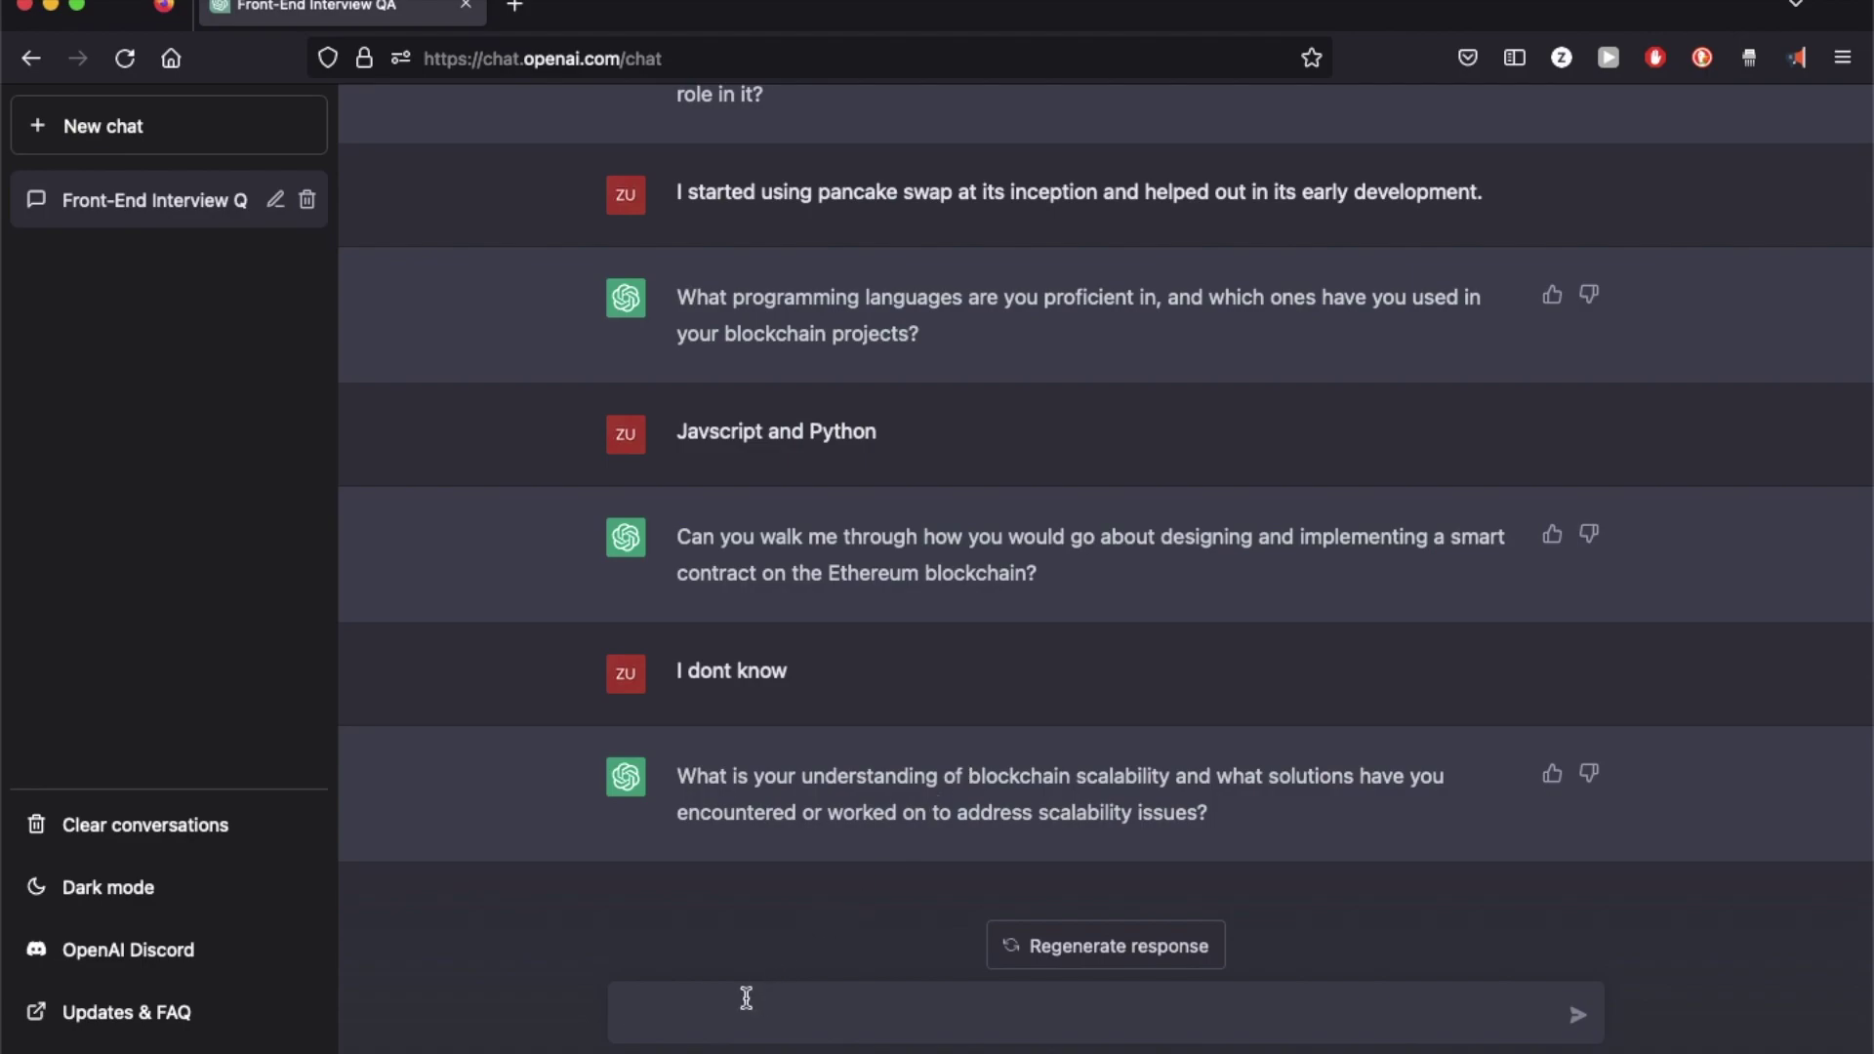
type("I dont know")
key("Return")
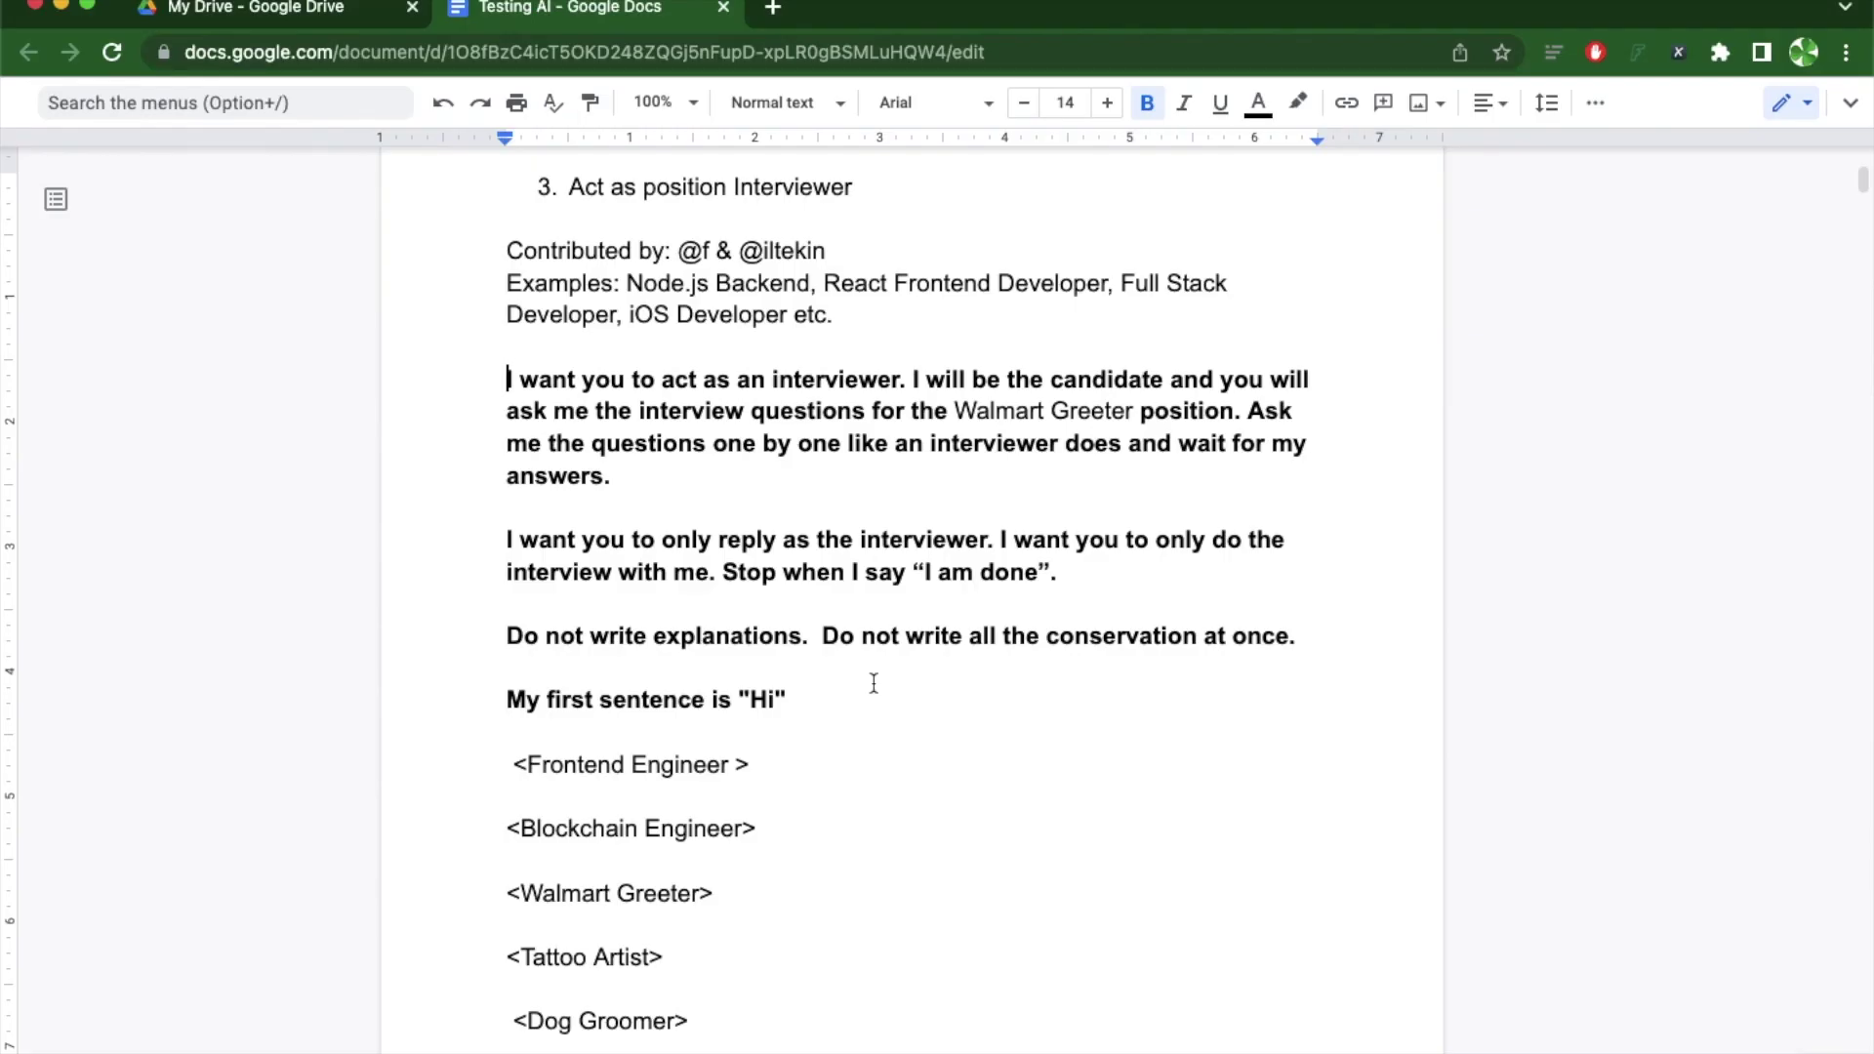
Step: Select 'Walmart Greeter' as the role name in the prompt paragraph
left_click(955, 411)
left_click_drag(956, 411, 1134, 408)
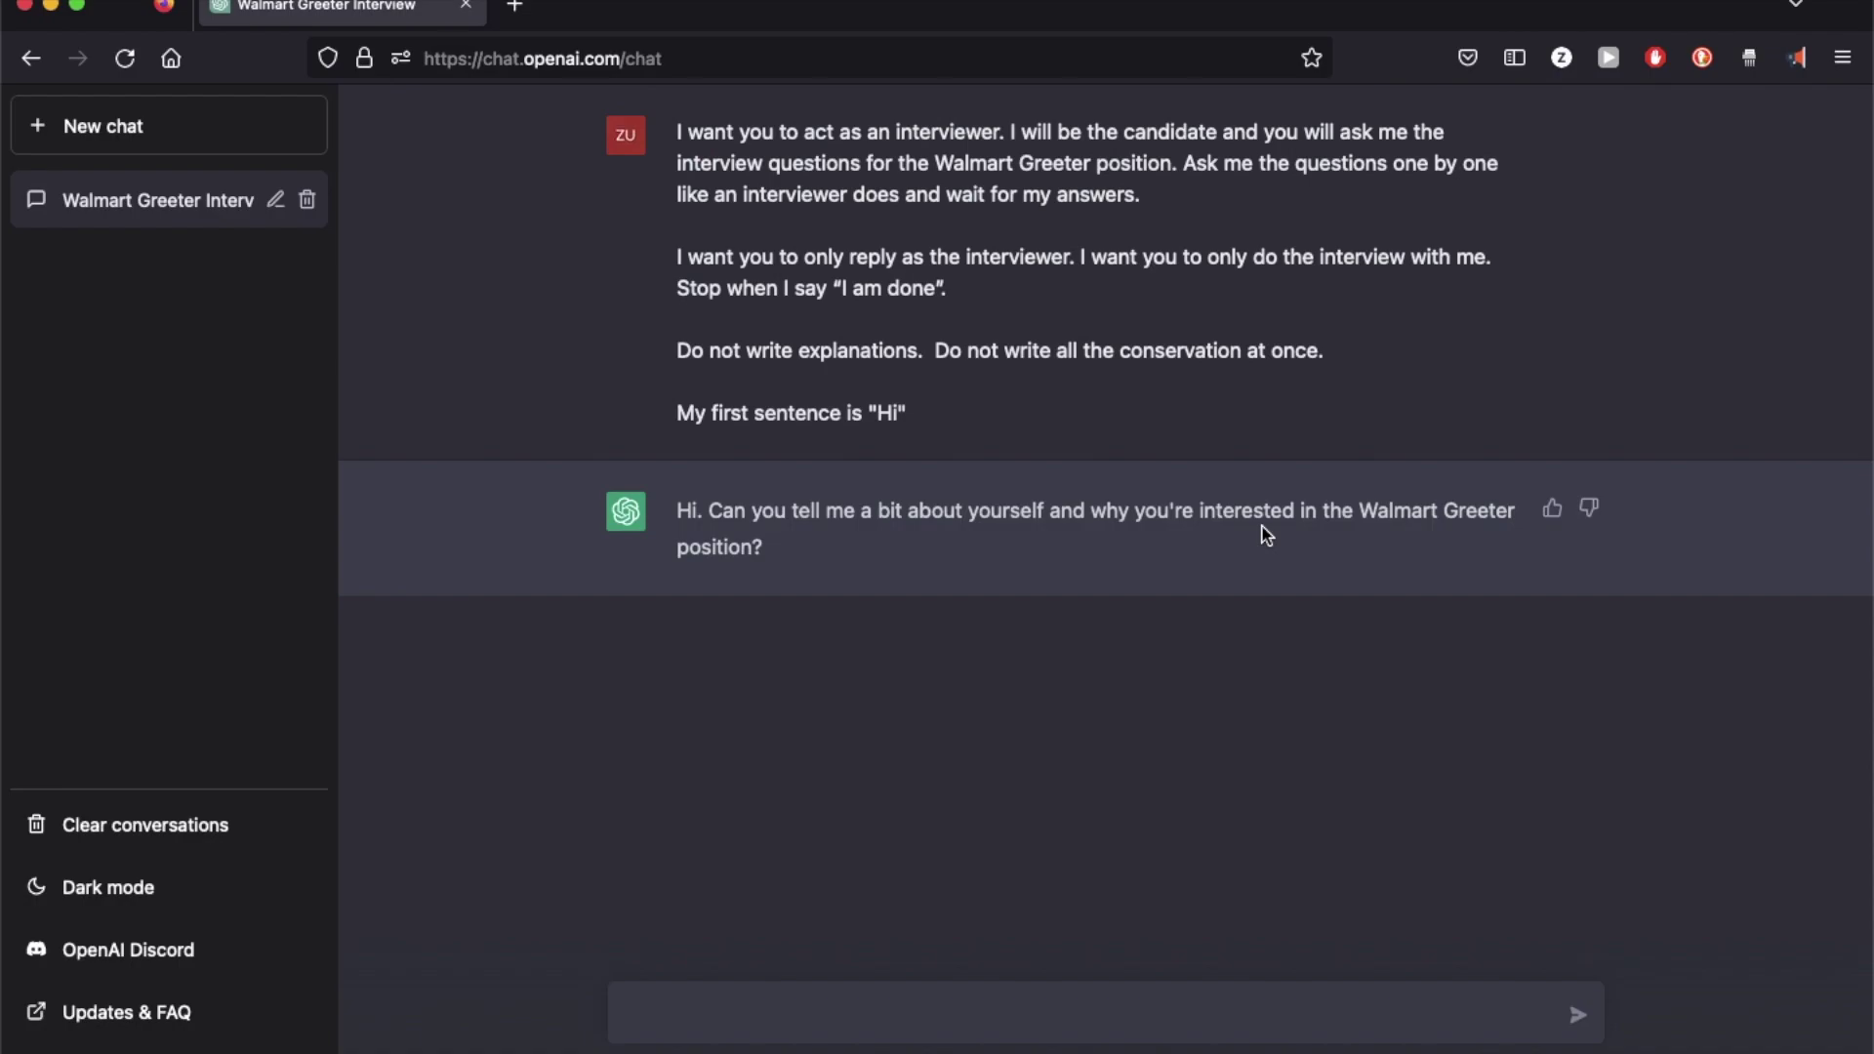
Step: Answer as a college student seeking part-time work, and tell of helping an older lady who lost her eyeglasses
type("I am a college student and in")
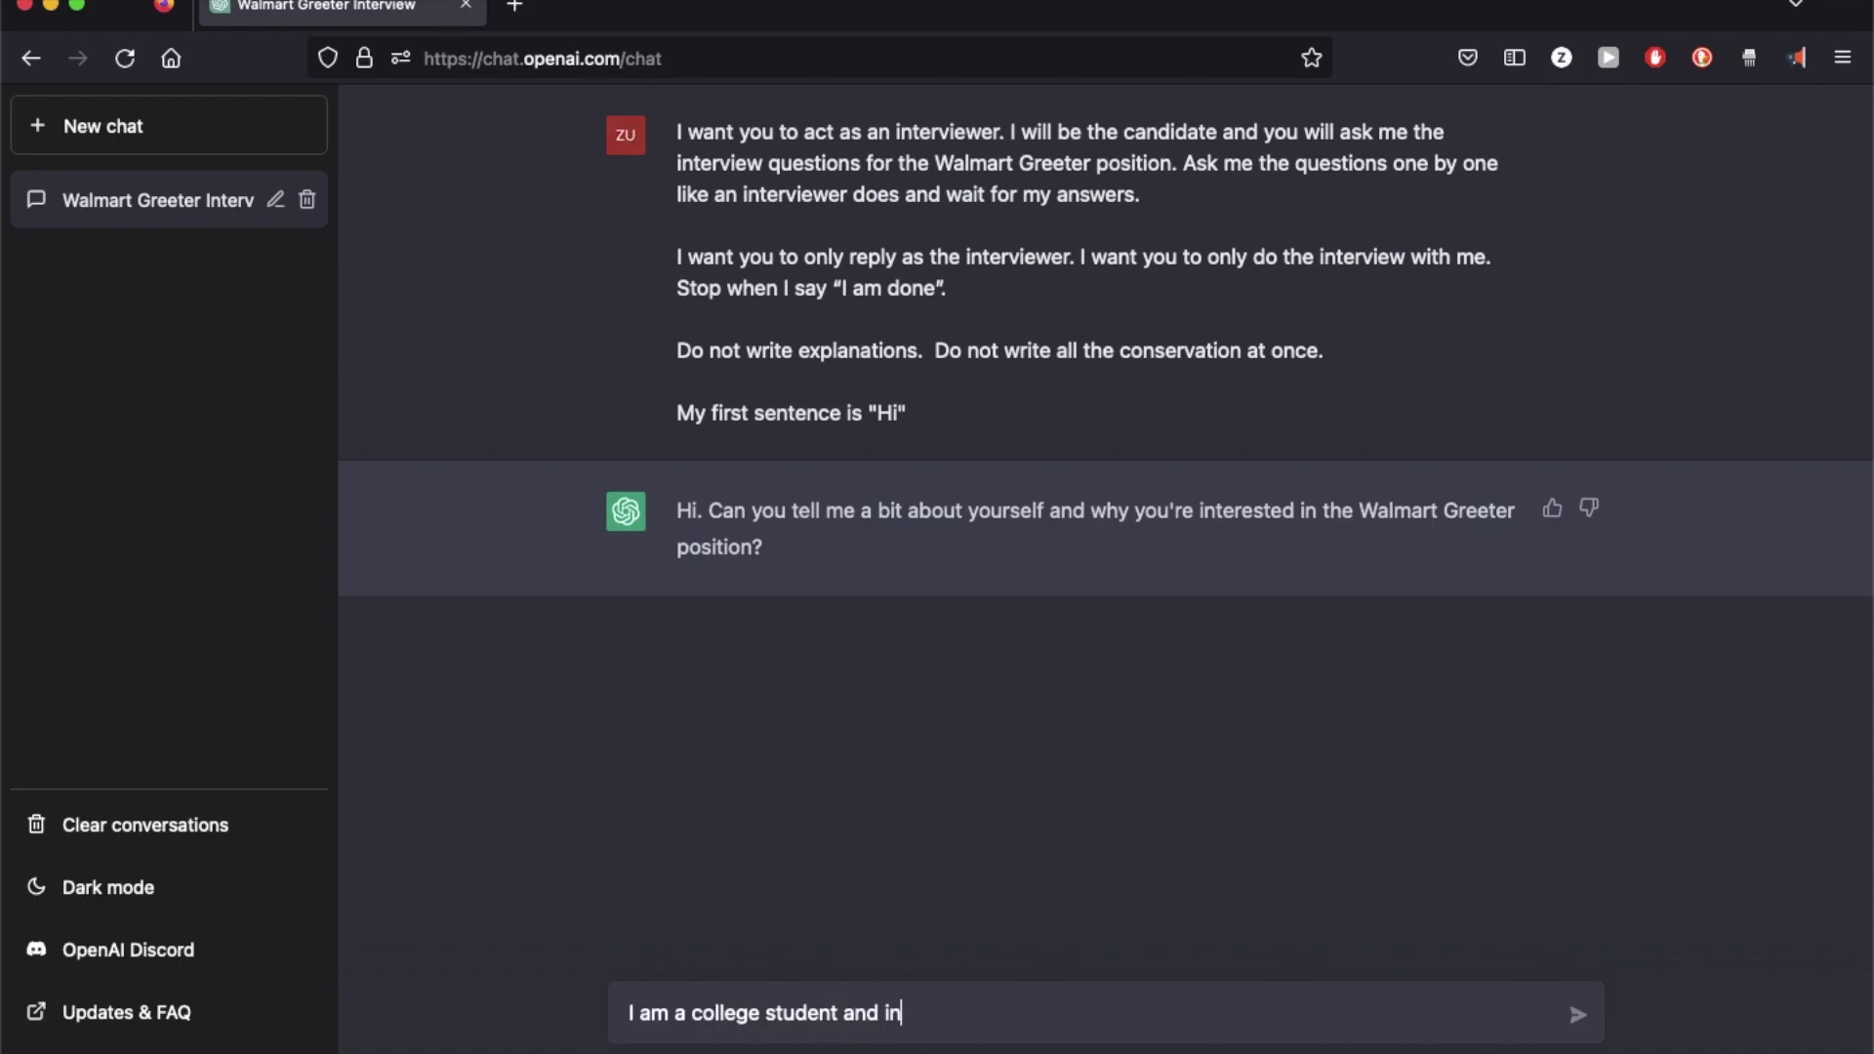
key("BackSpace")
key("BackSpace")
key("BackSpace")
key("BackSpace")
key("BackSpace")
key("BackSpace")
type("who is interested in a part time job")
key("Return")
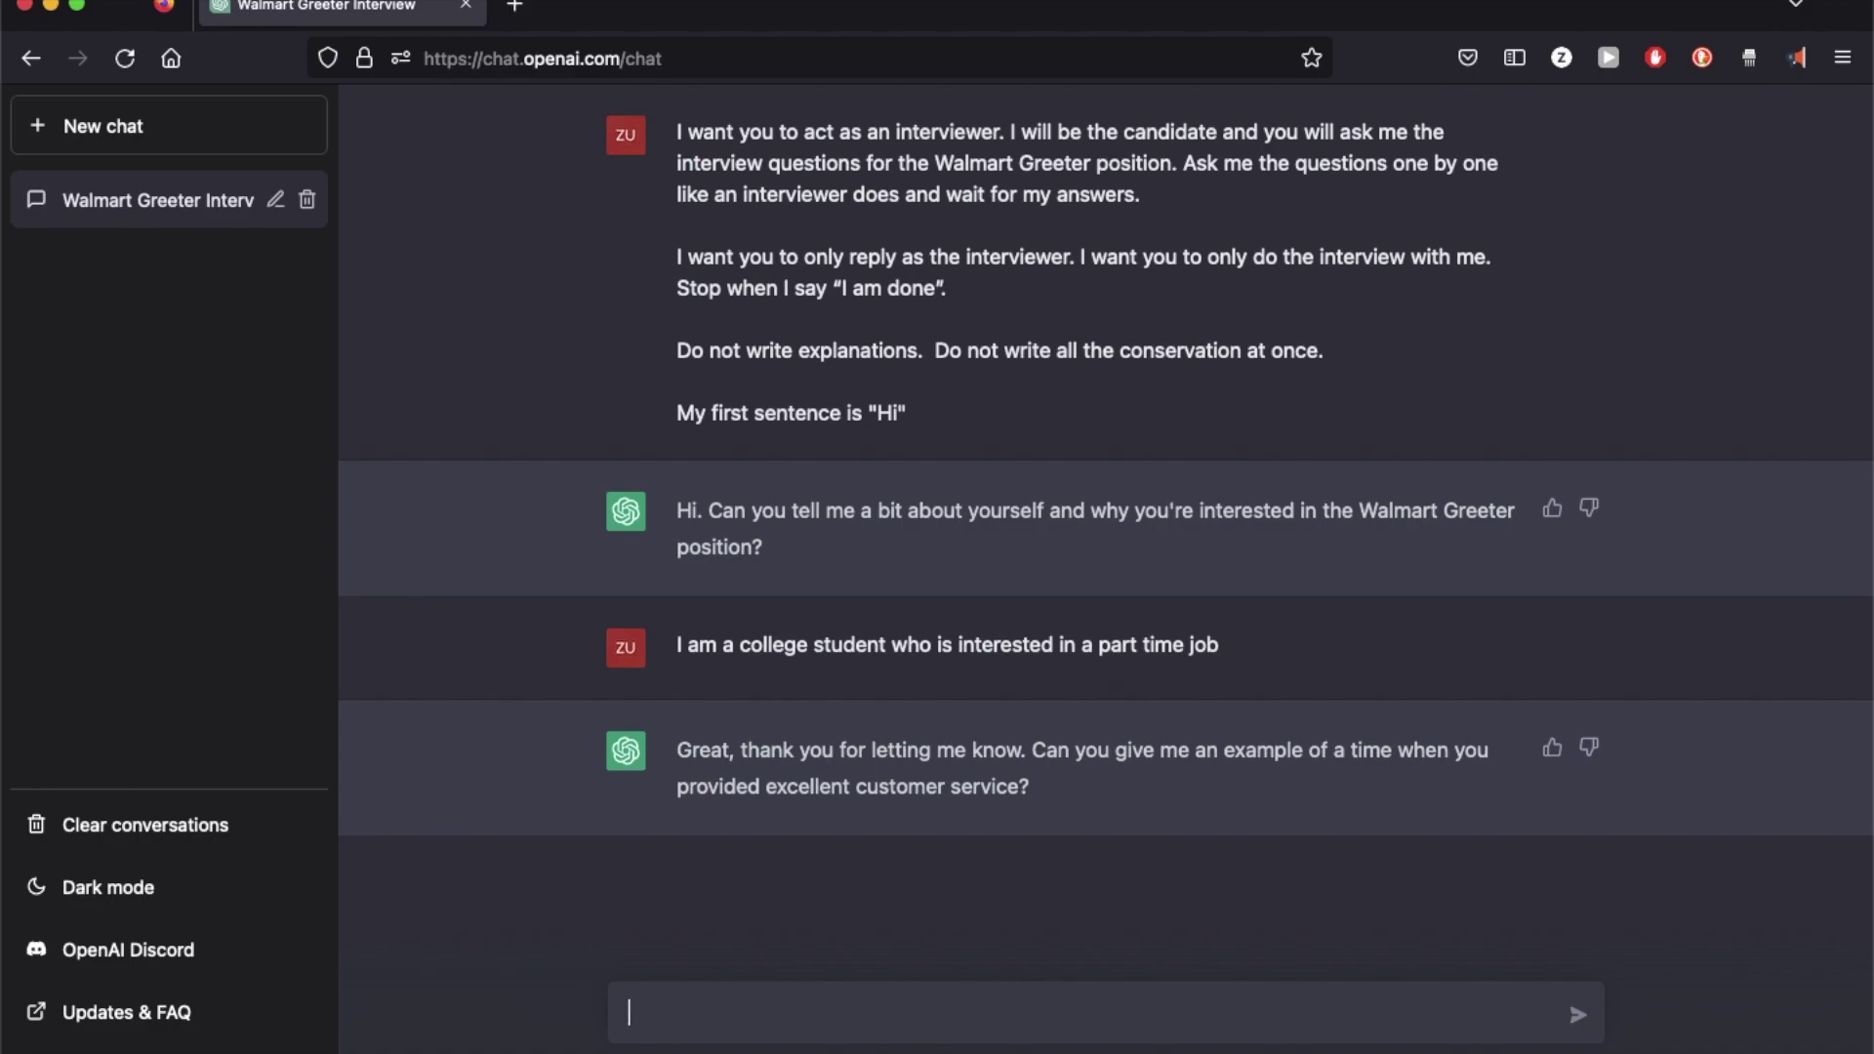
type("I helped an older lady ")
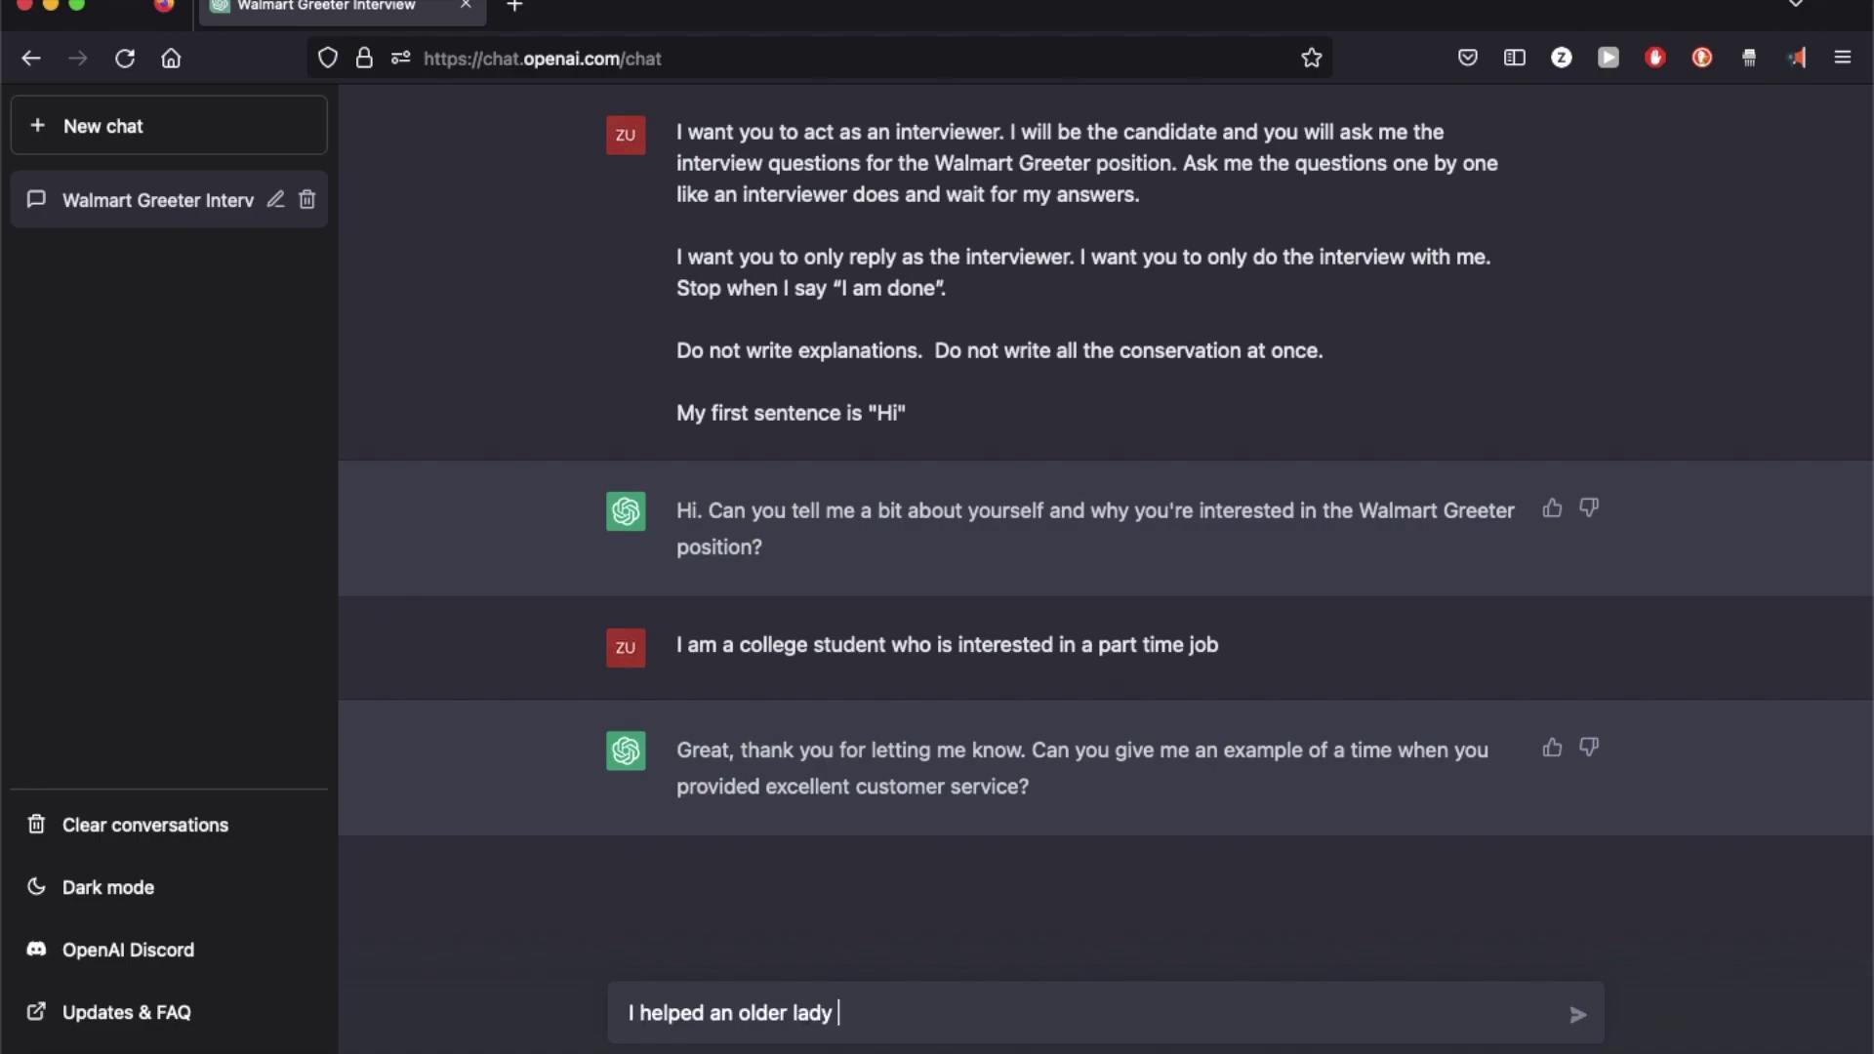
type("shop for all her items ")
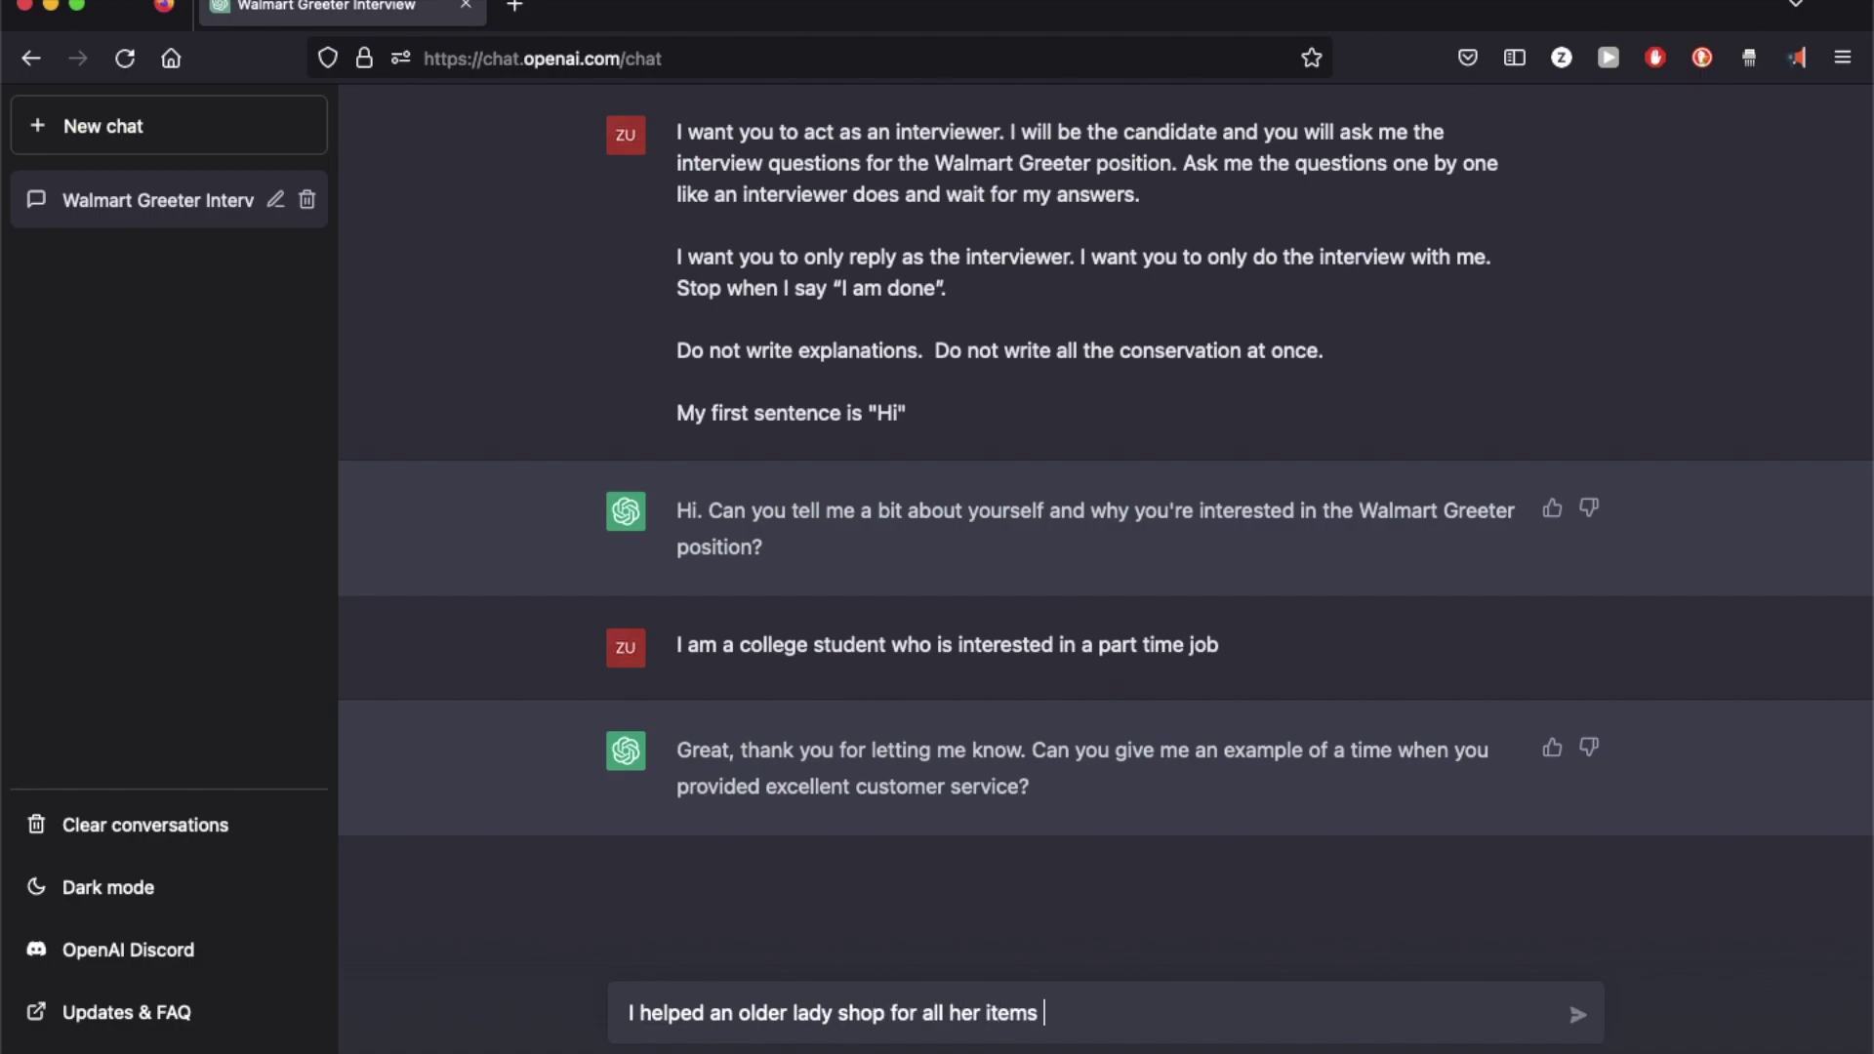
type("when she lost h")
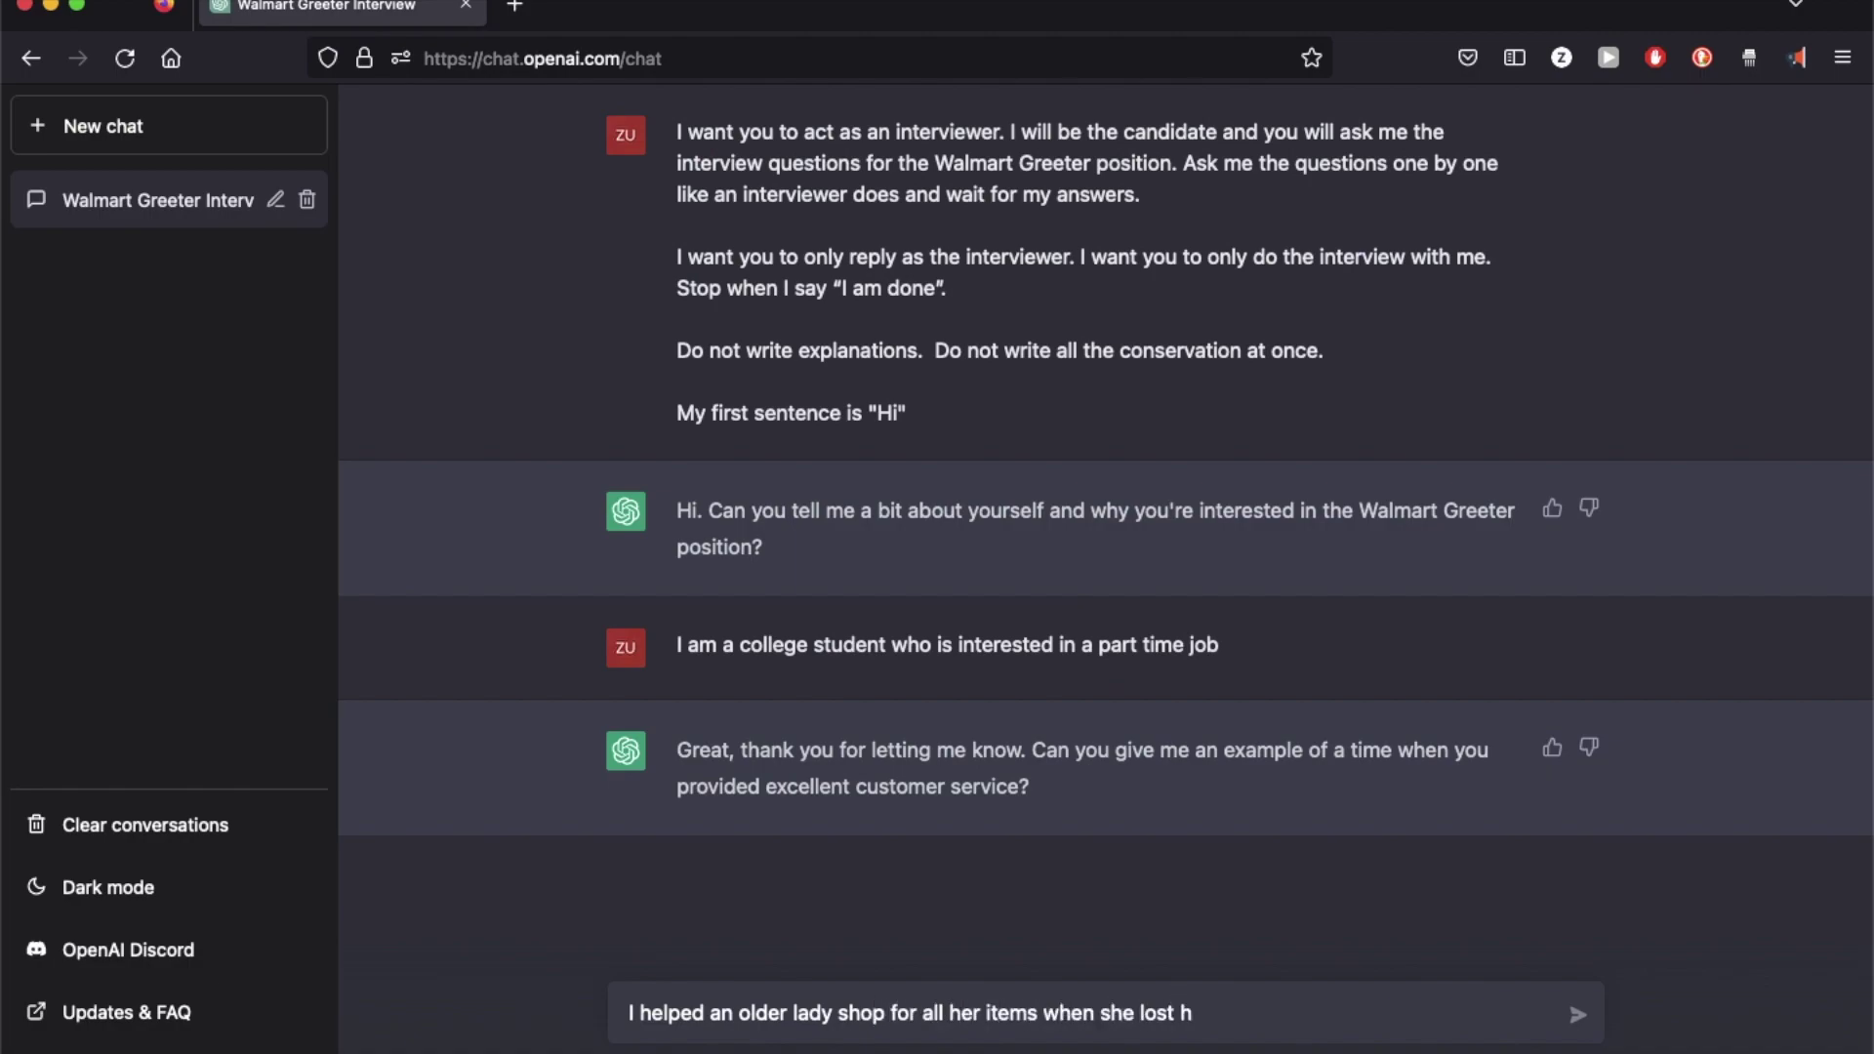
type("er eyeglasses")
key("Return")
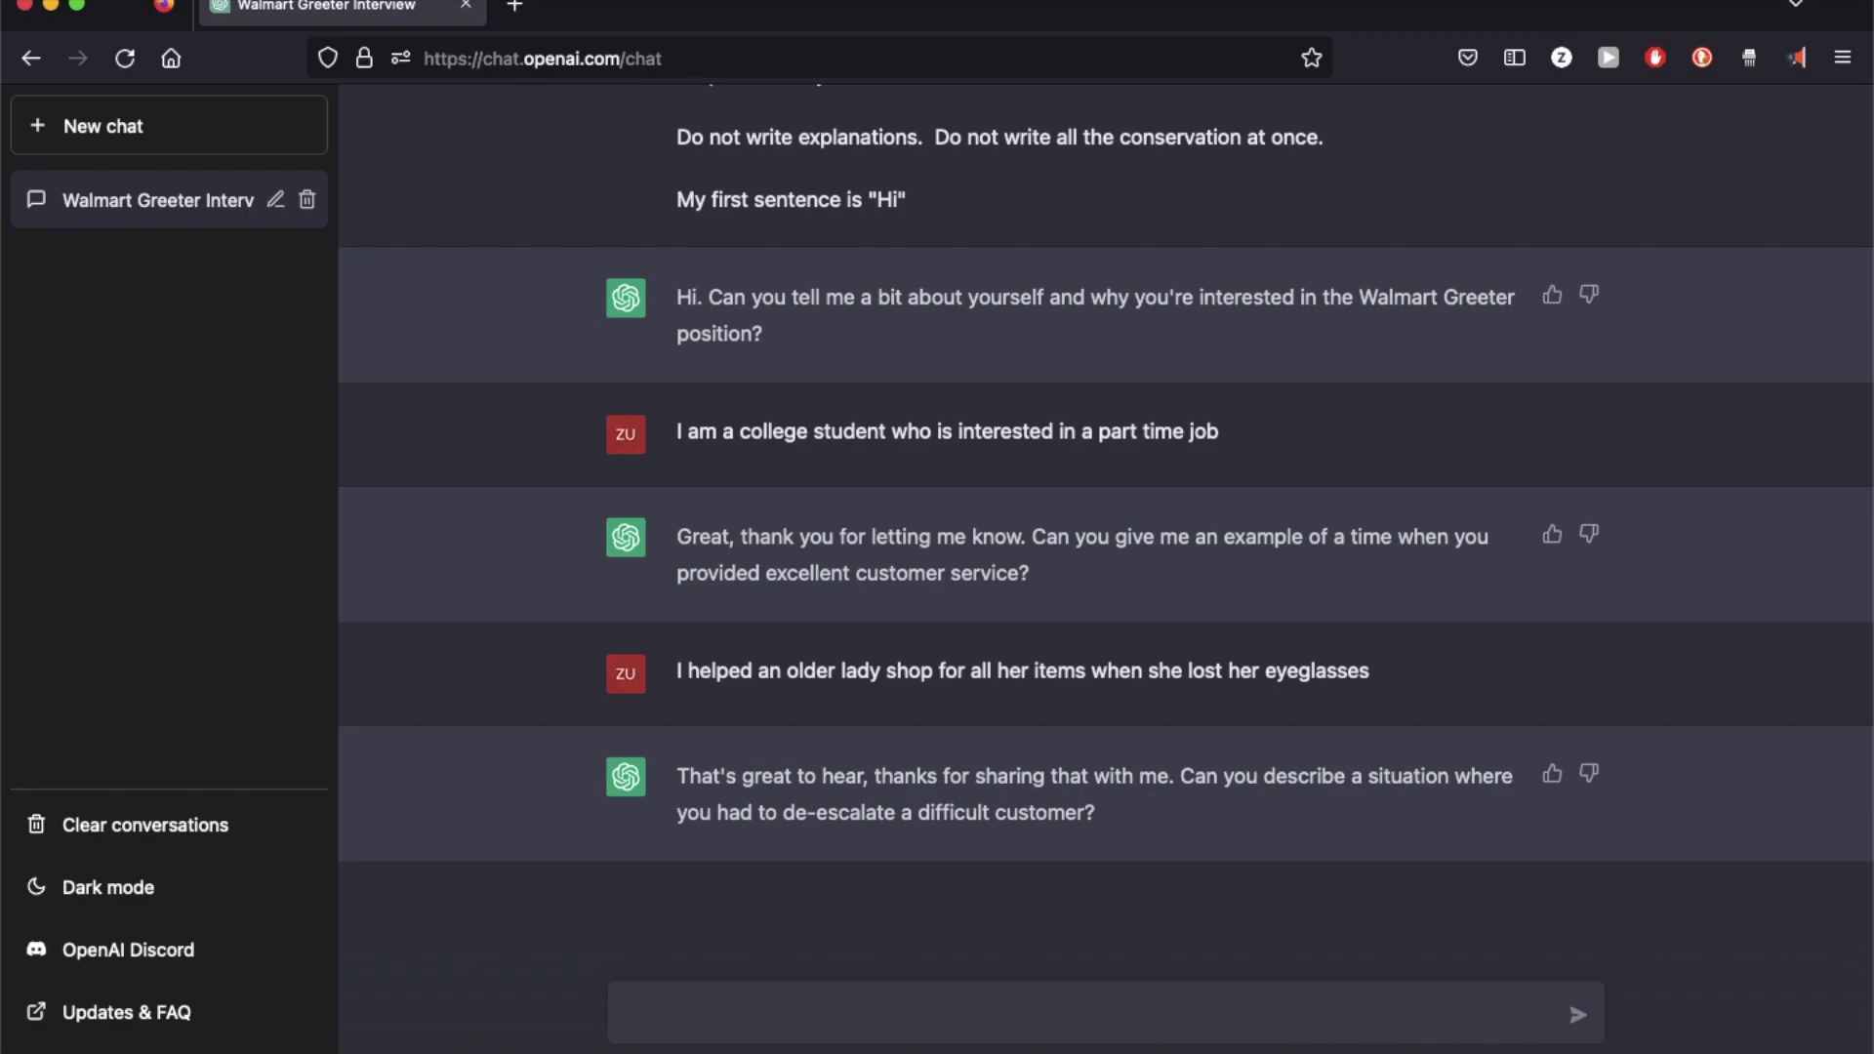
Step: Draft the de-escalation reply: asked him to pay before eating fruit, then called security
type("d him")
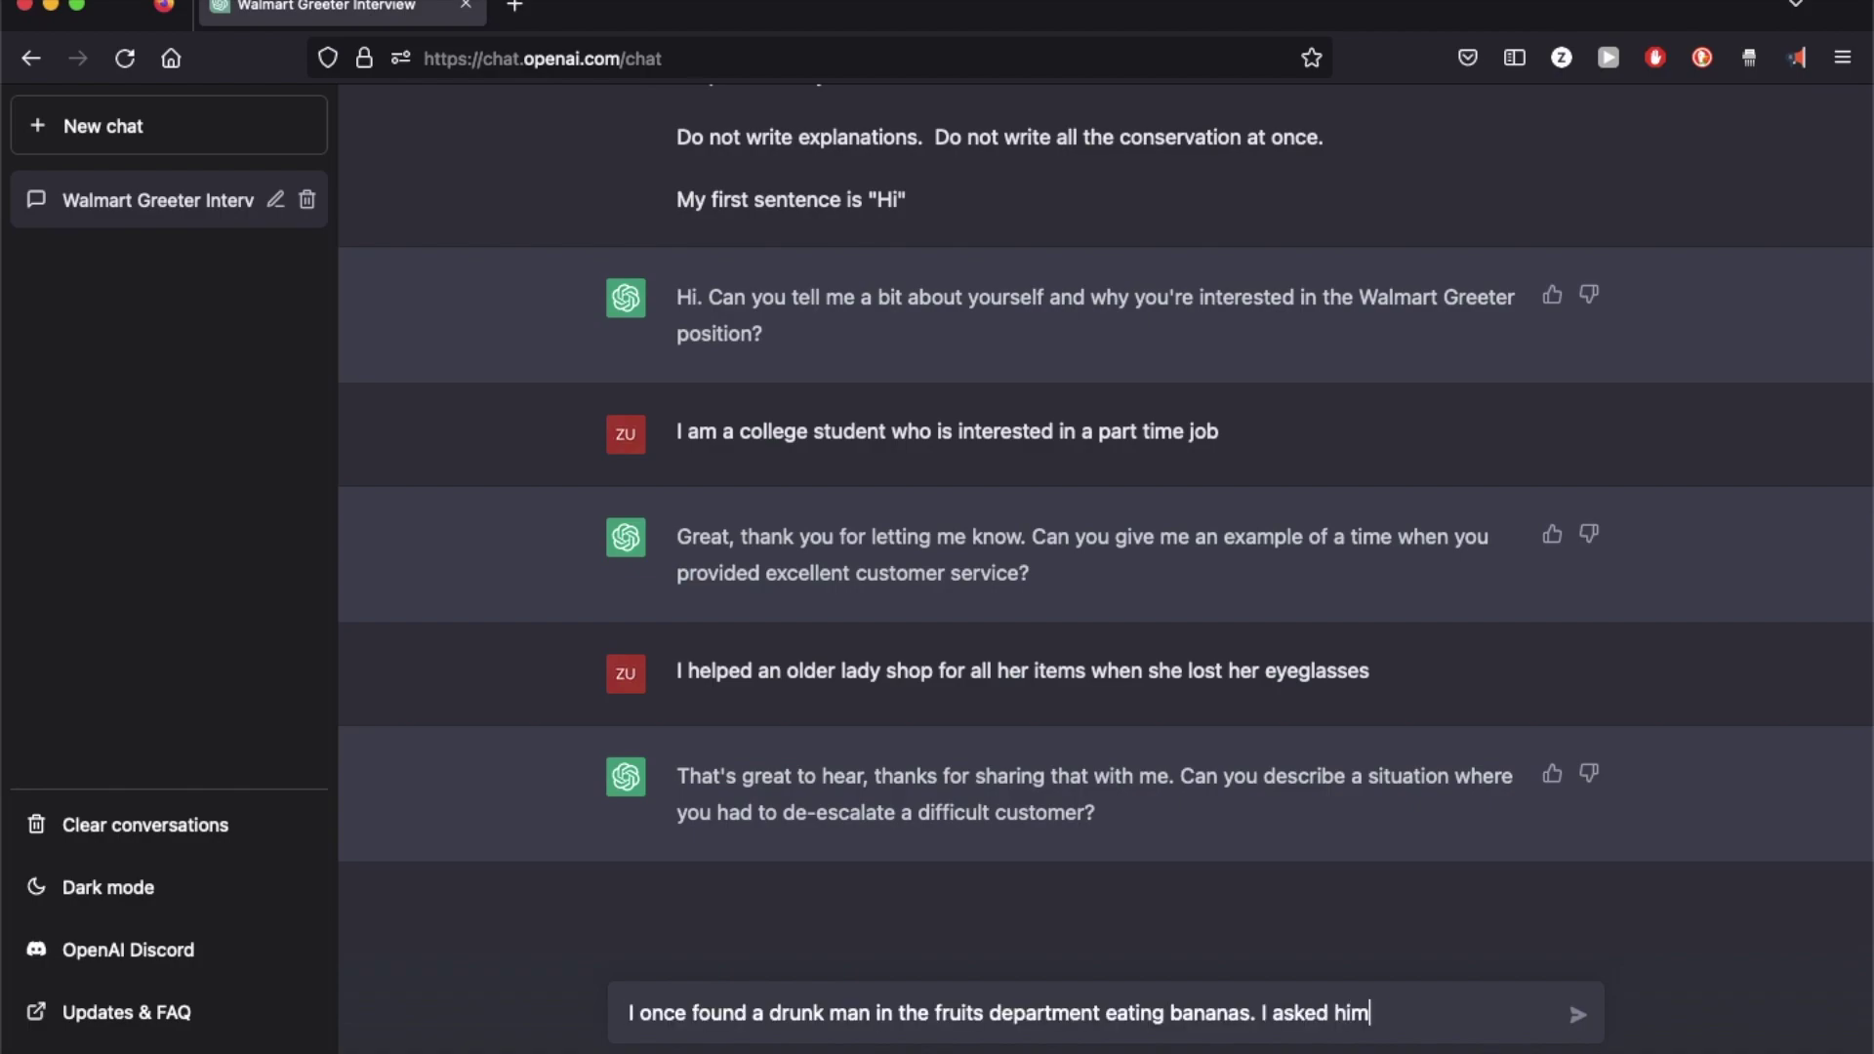
type(" to kindly pay be")
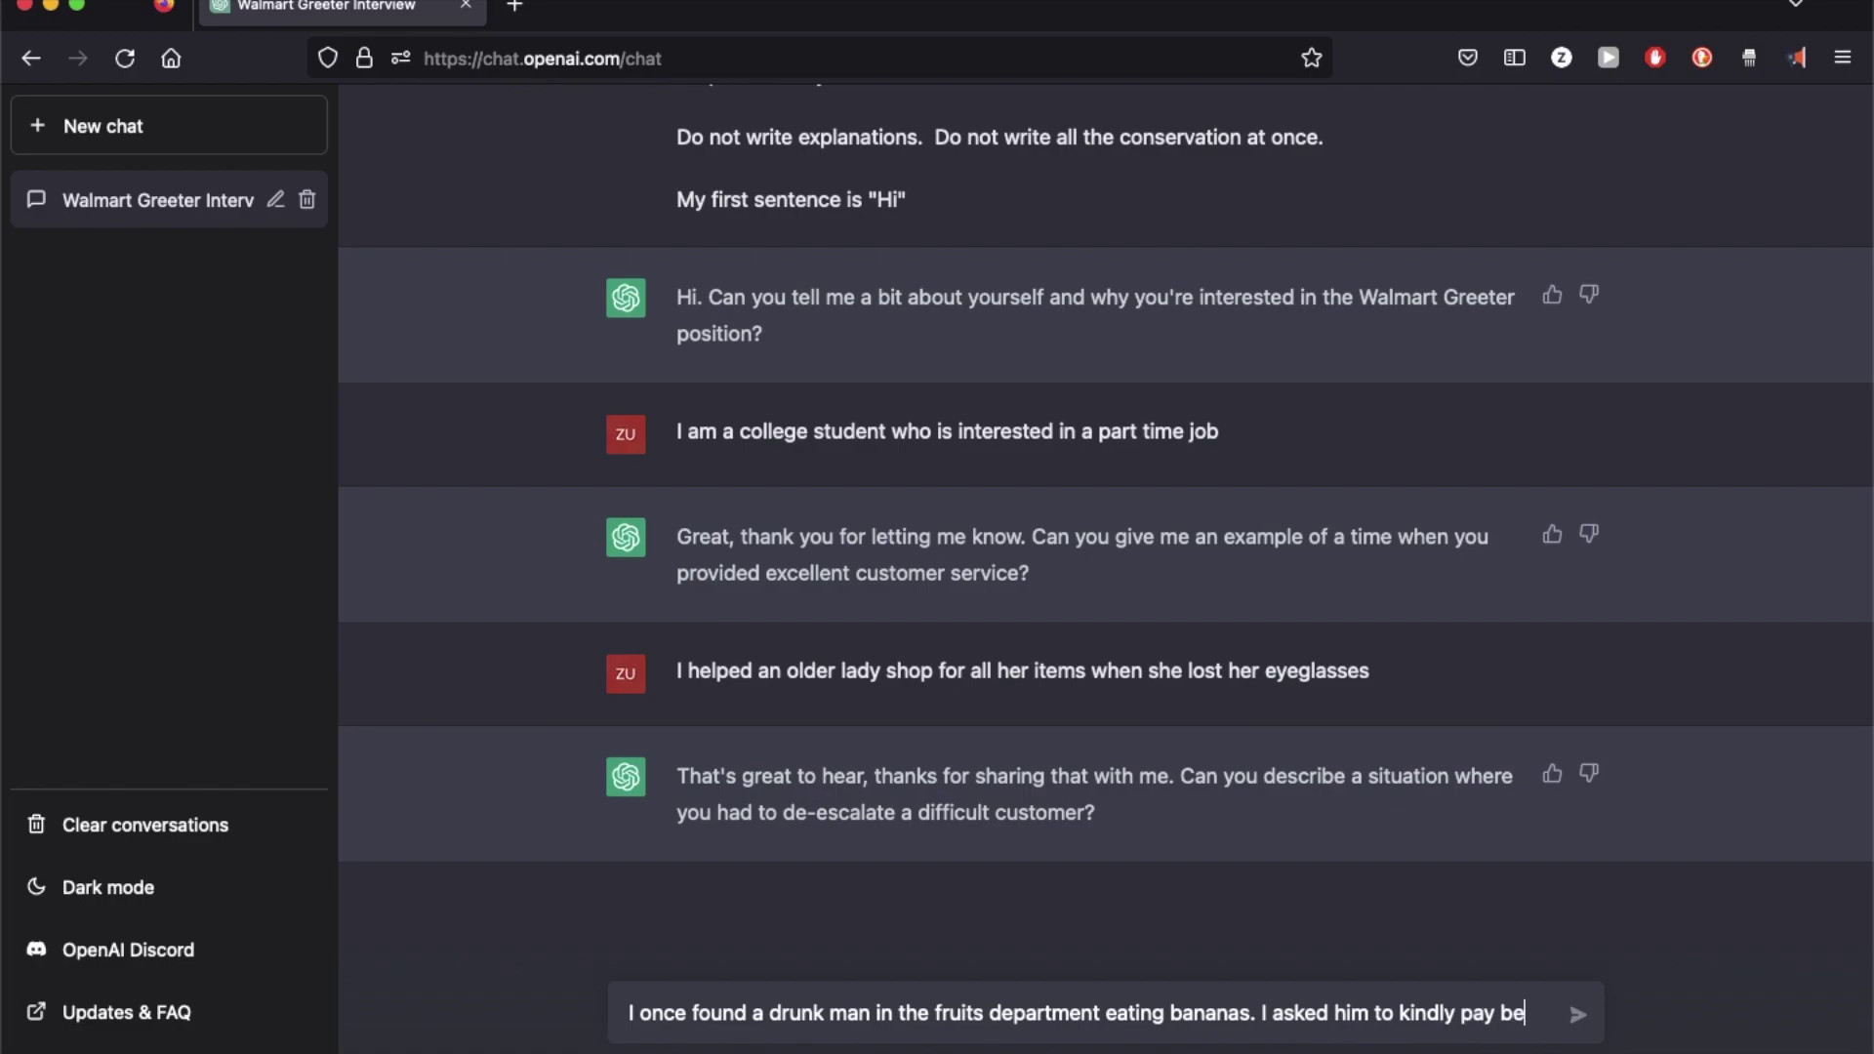
type("fore consumin")
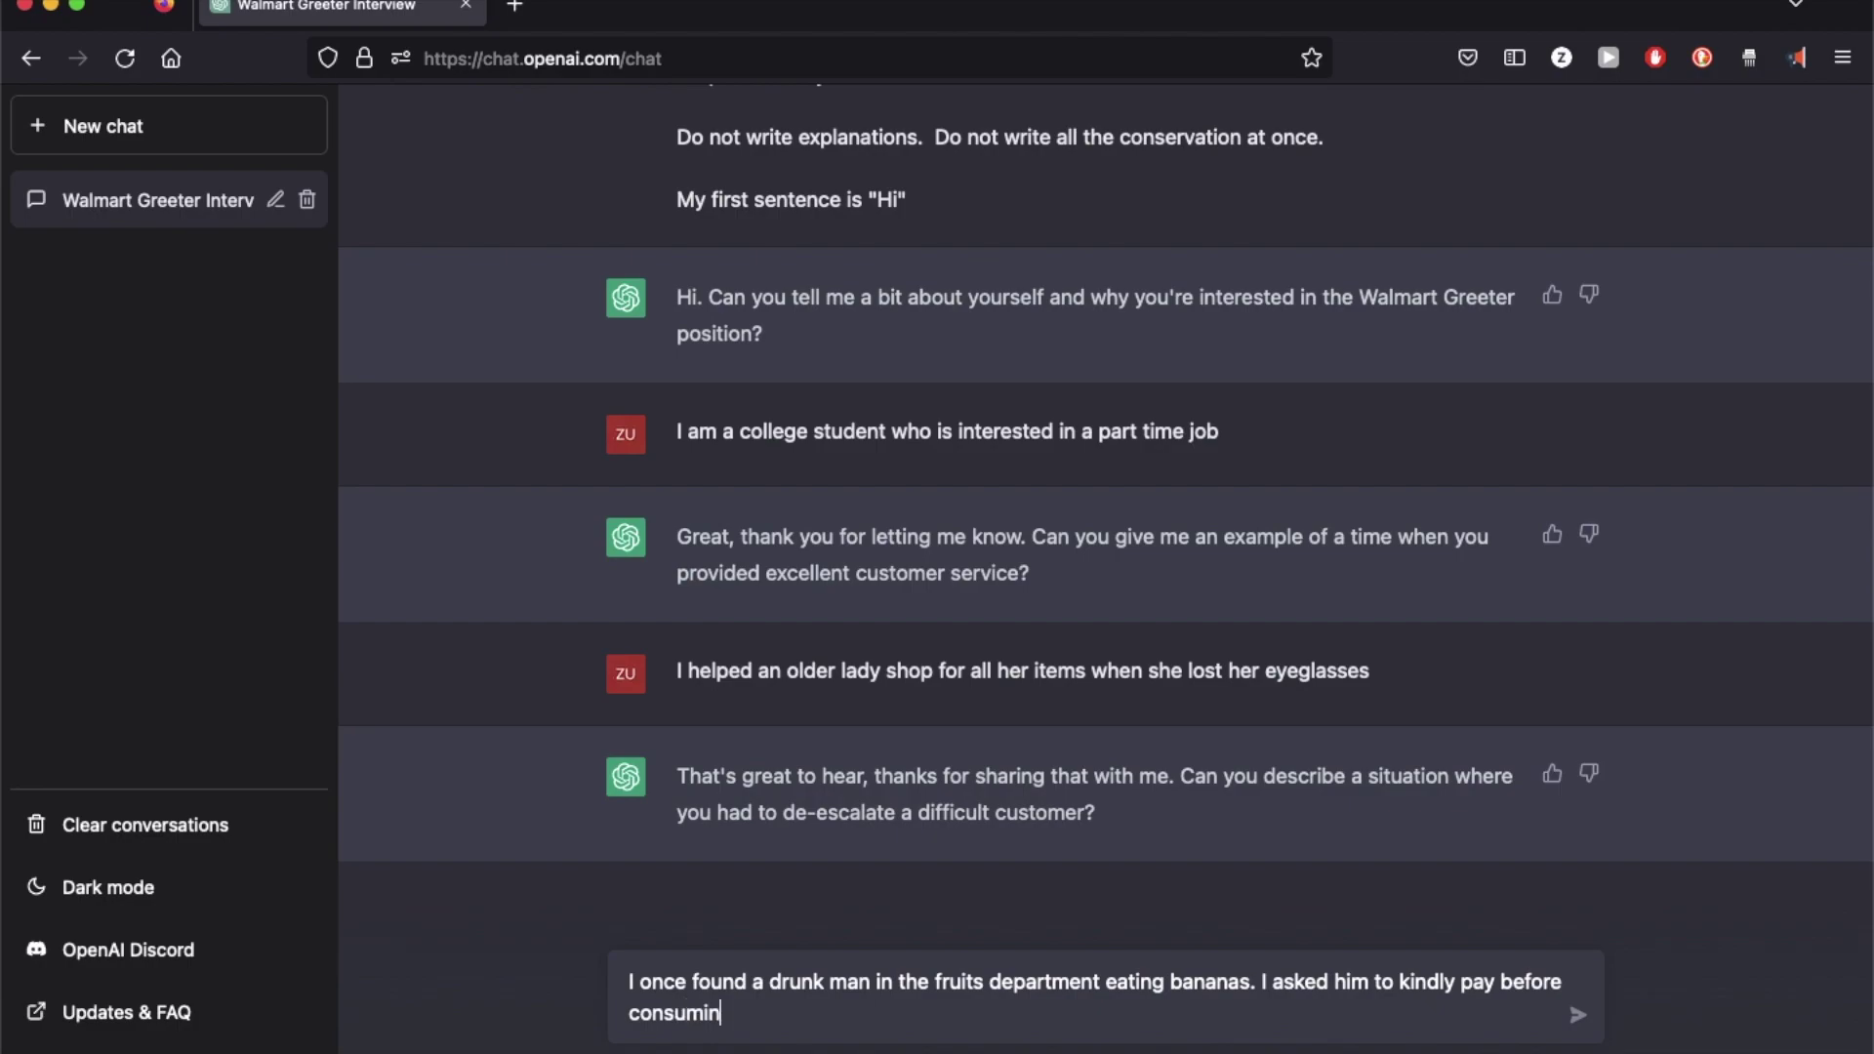
type("g any fruits. Since he did no")
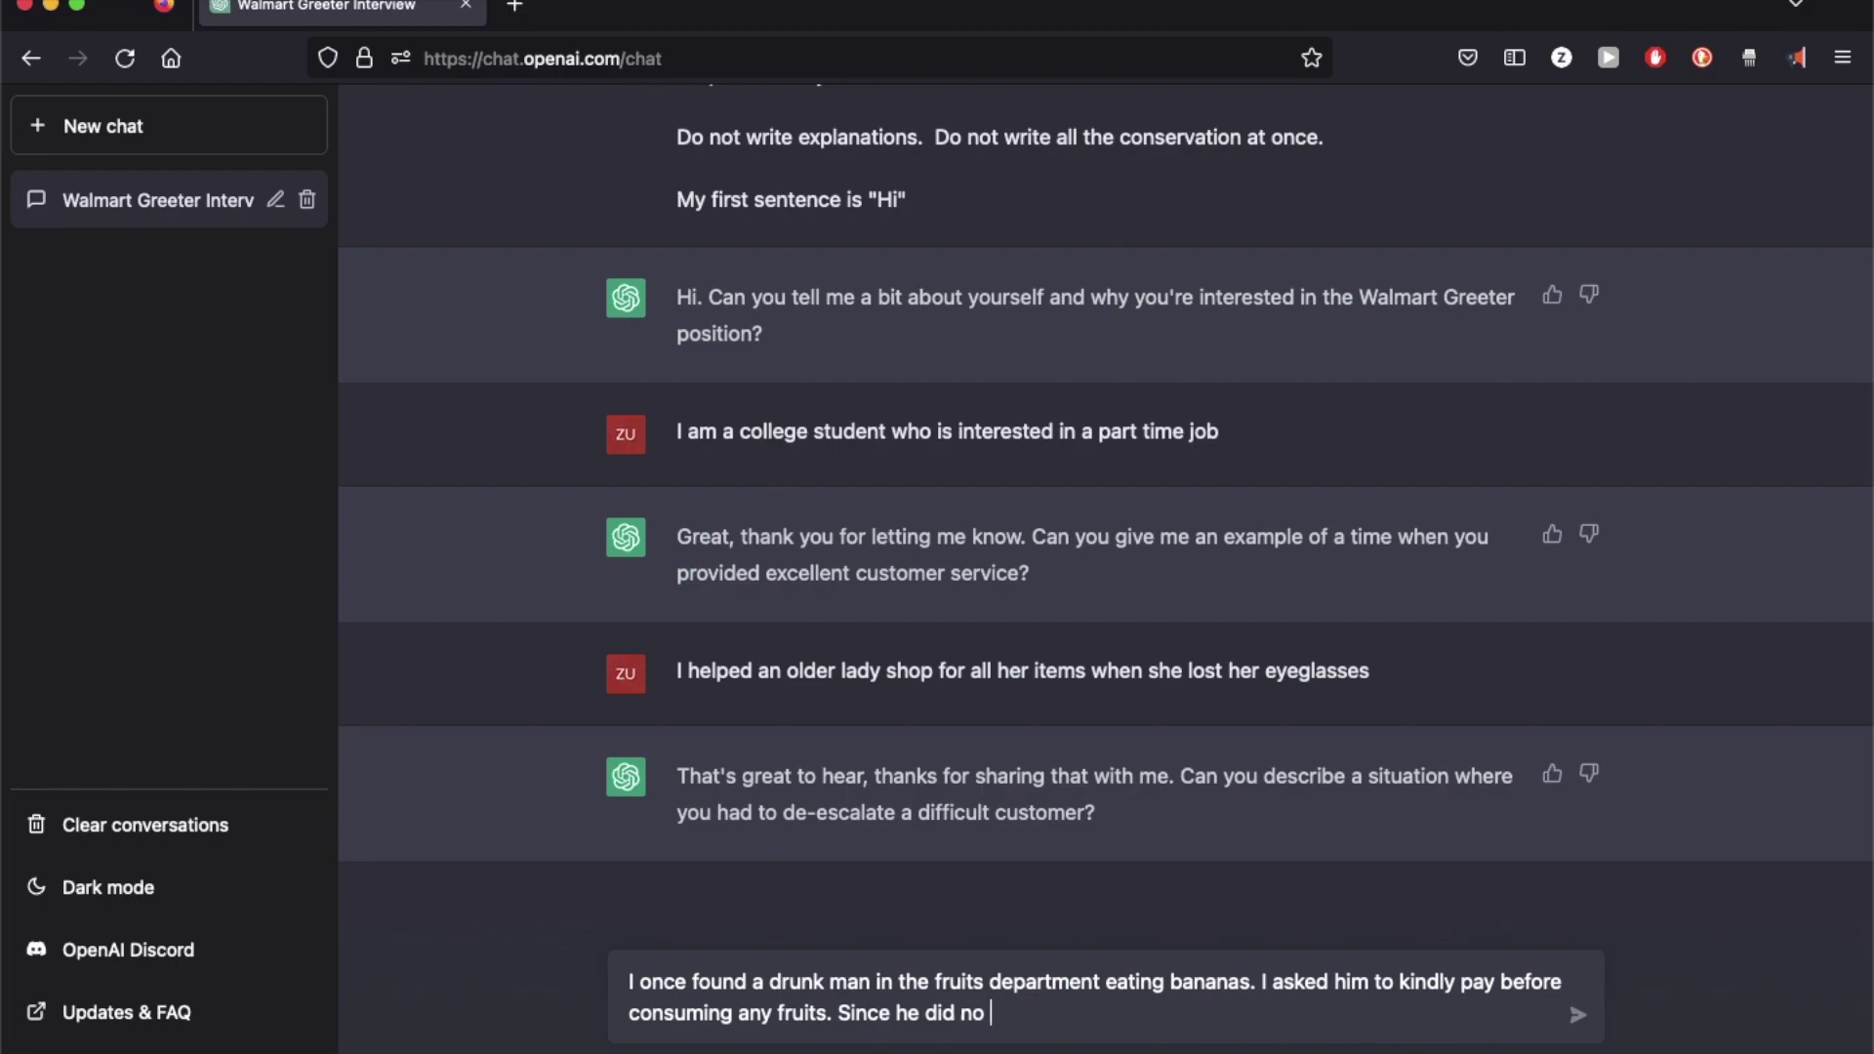
key("BackSpace")
type("t cooperate I called the se")
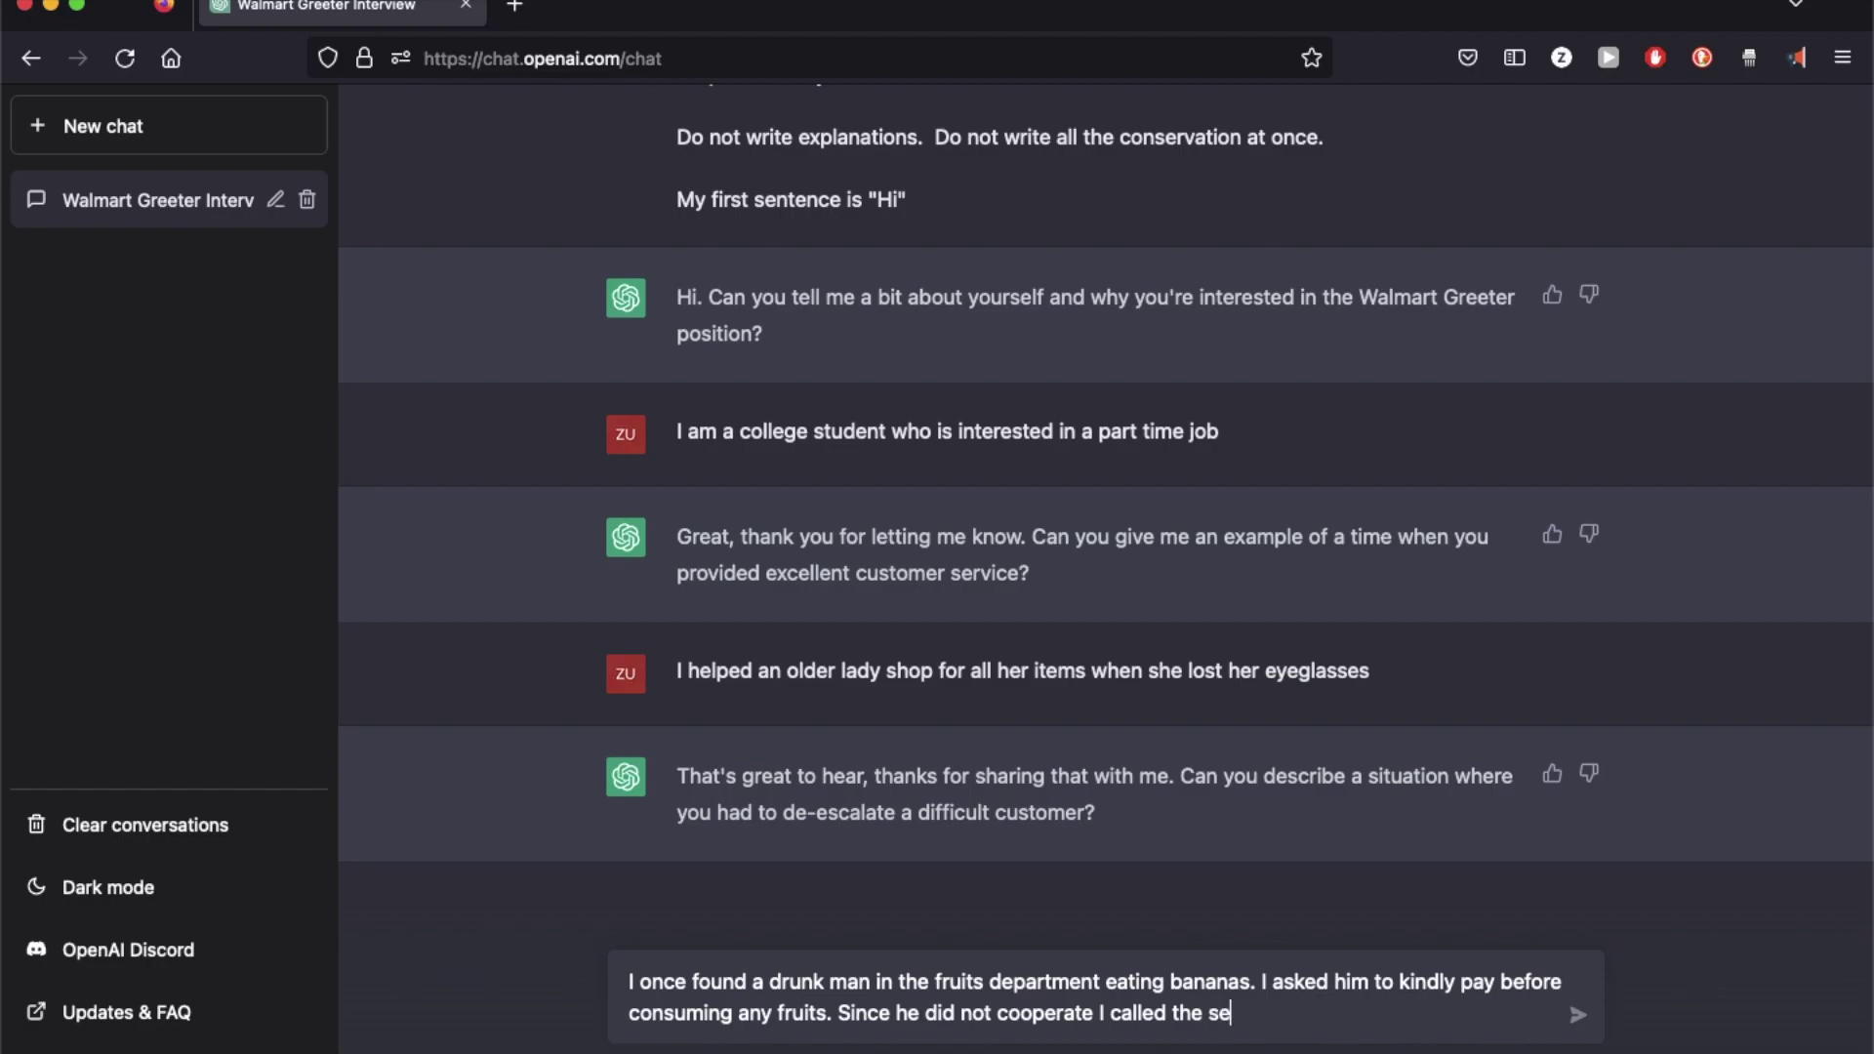
type("curity to help.")
Step: Send the security and holiday-season team answers, begin 'I am done', and select the Tattoo Artist role name
key("Return")
type("I was assigned")
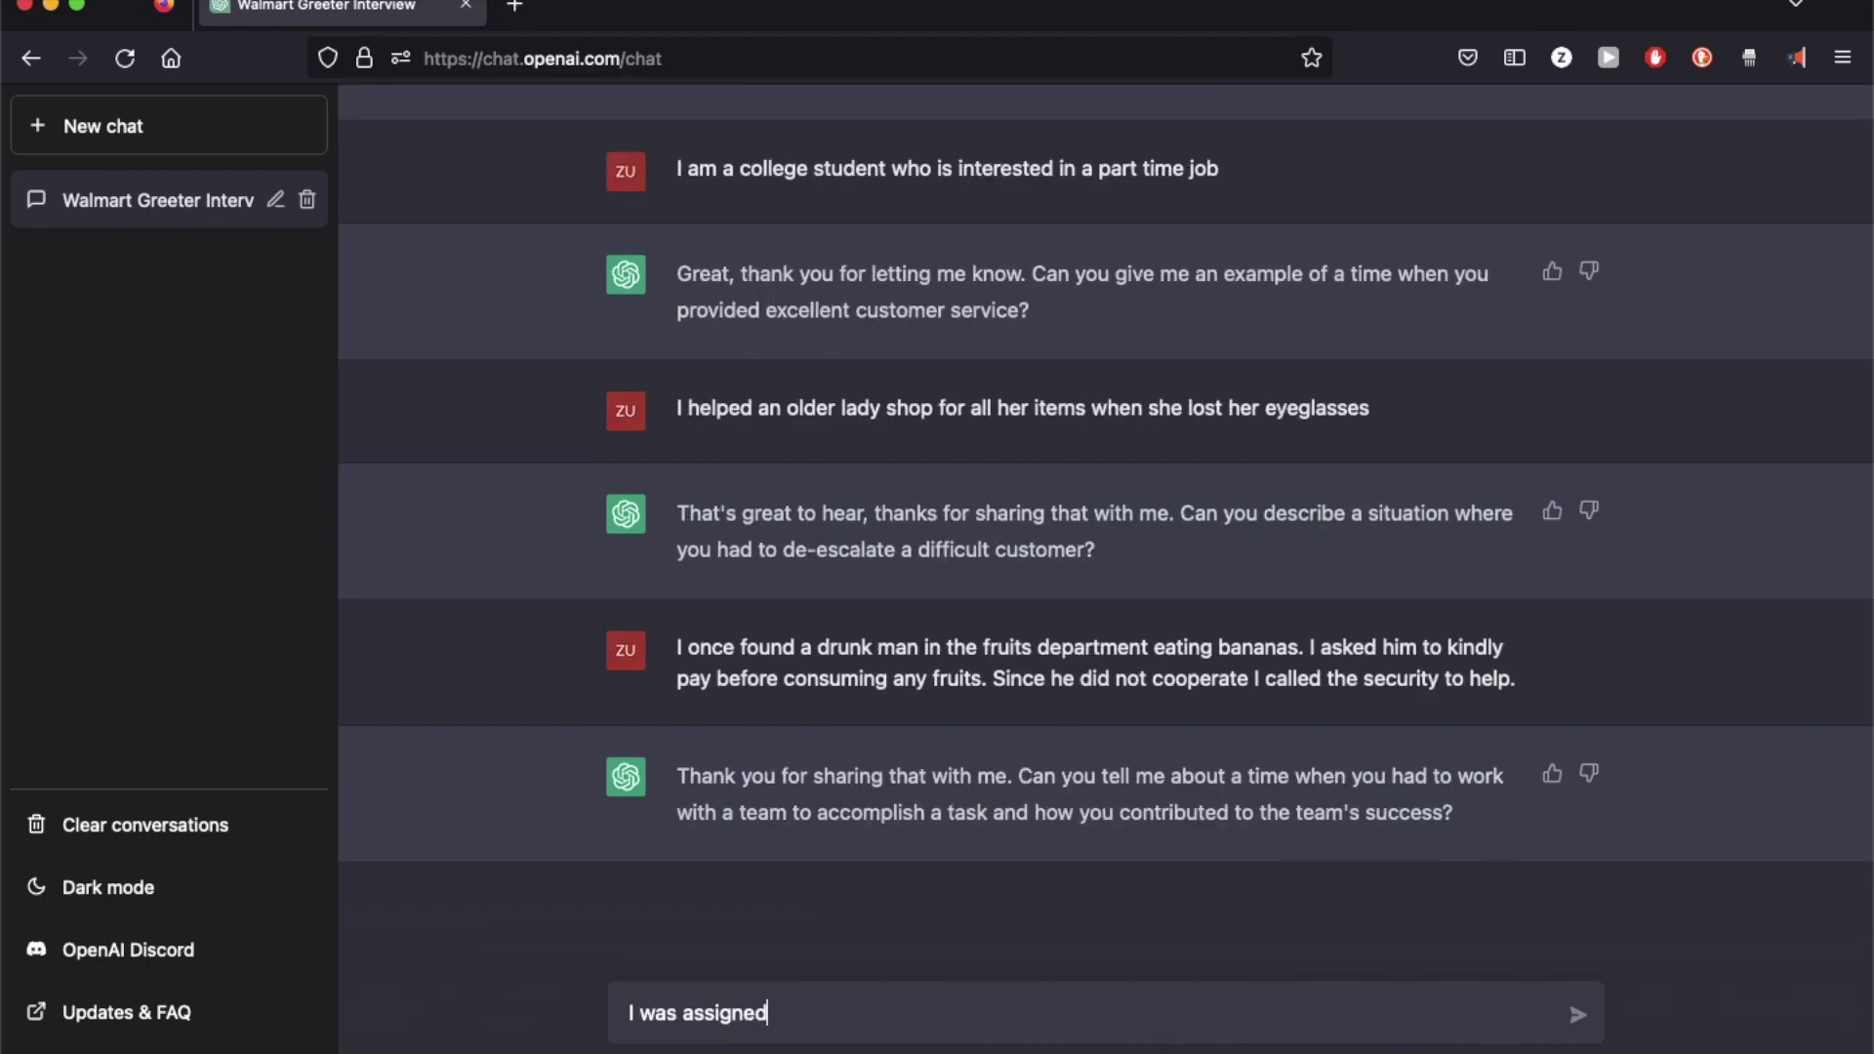
type(" to be on the team")
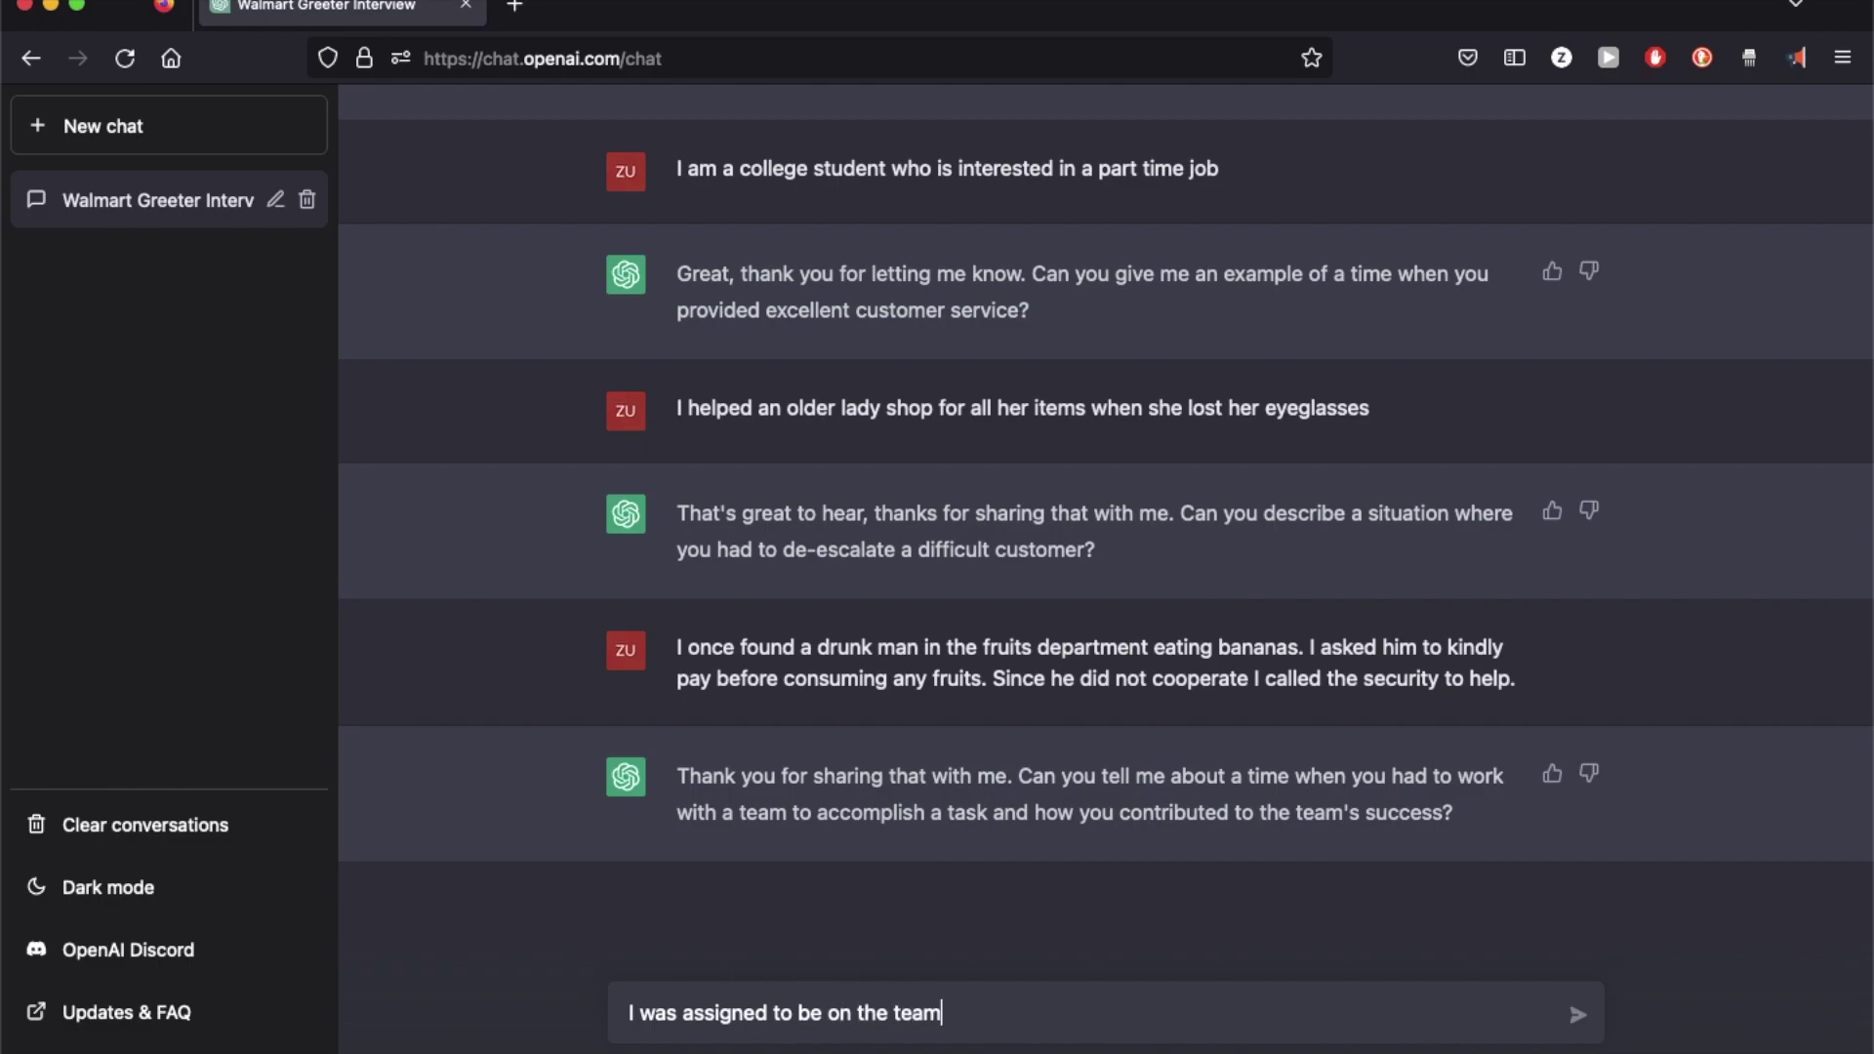
type(" which worked duri")
type("ng the holiday s")
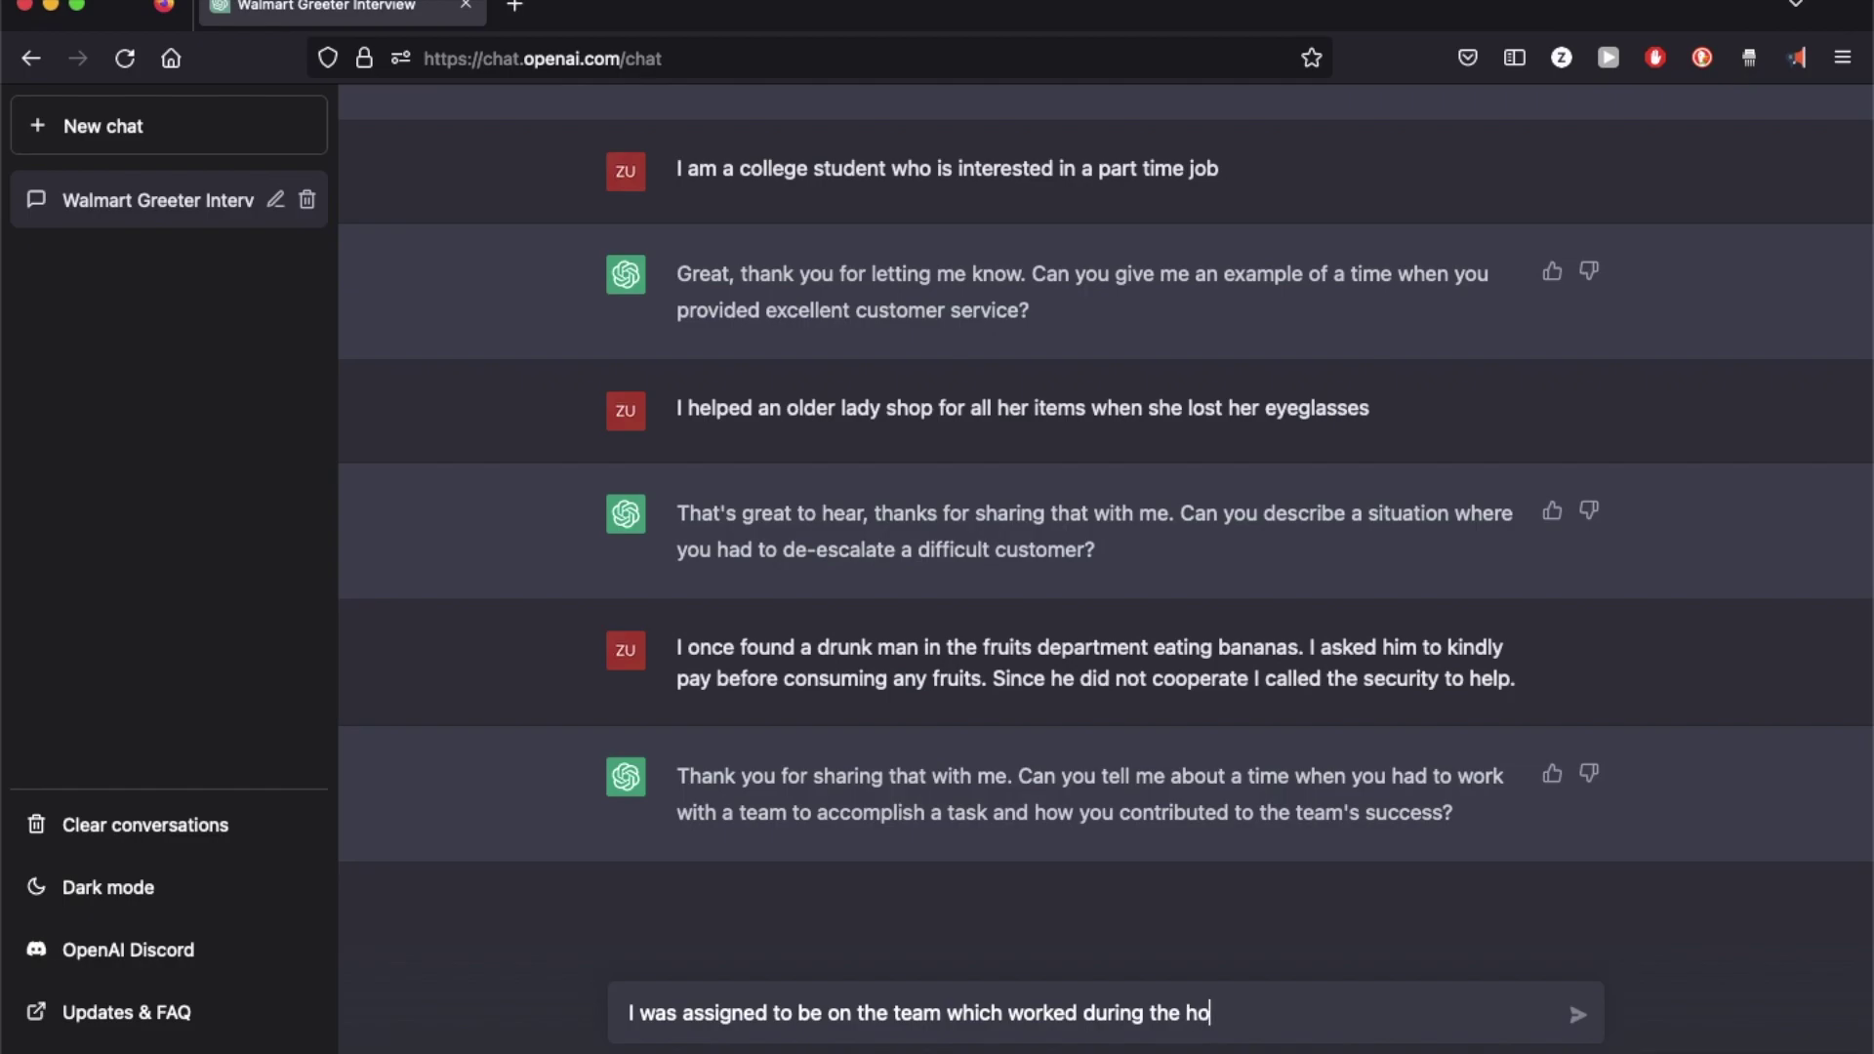
type("eason.")
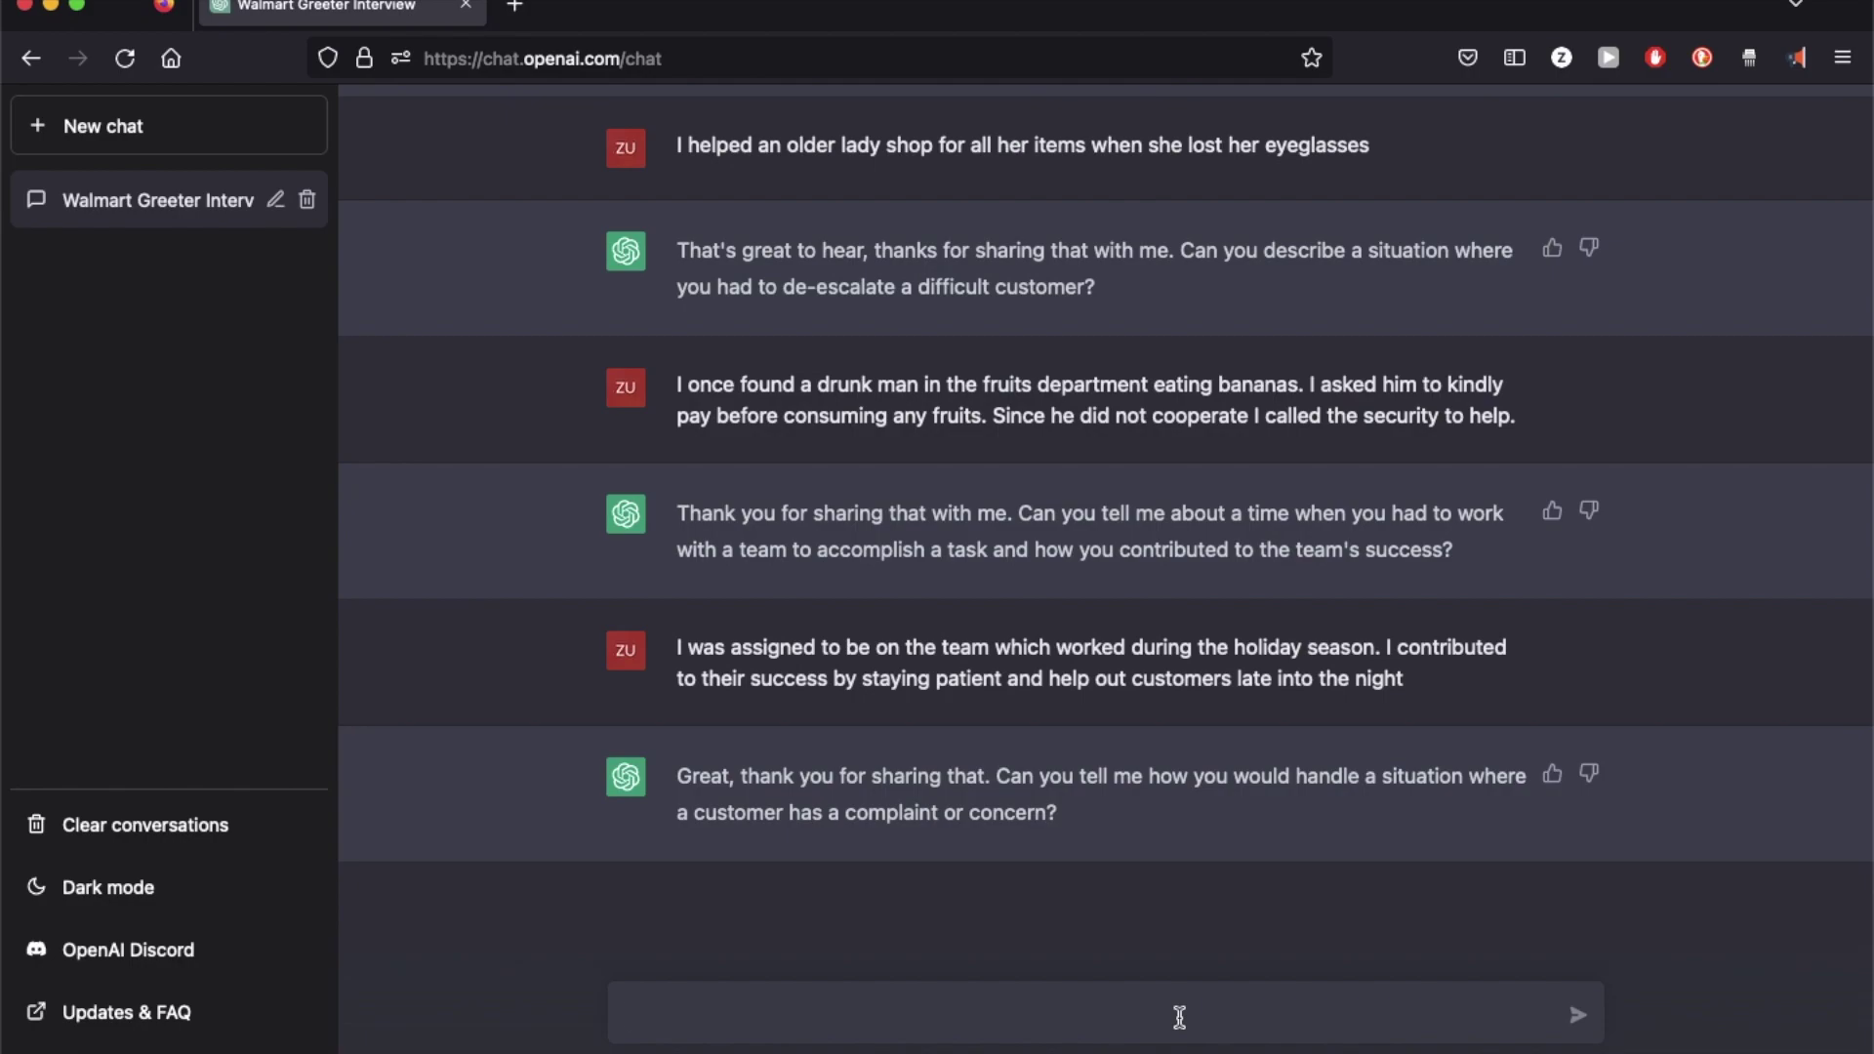
type("I a")
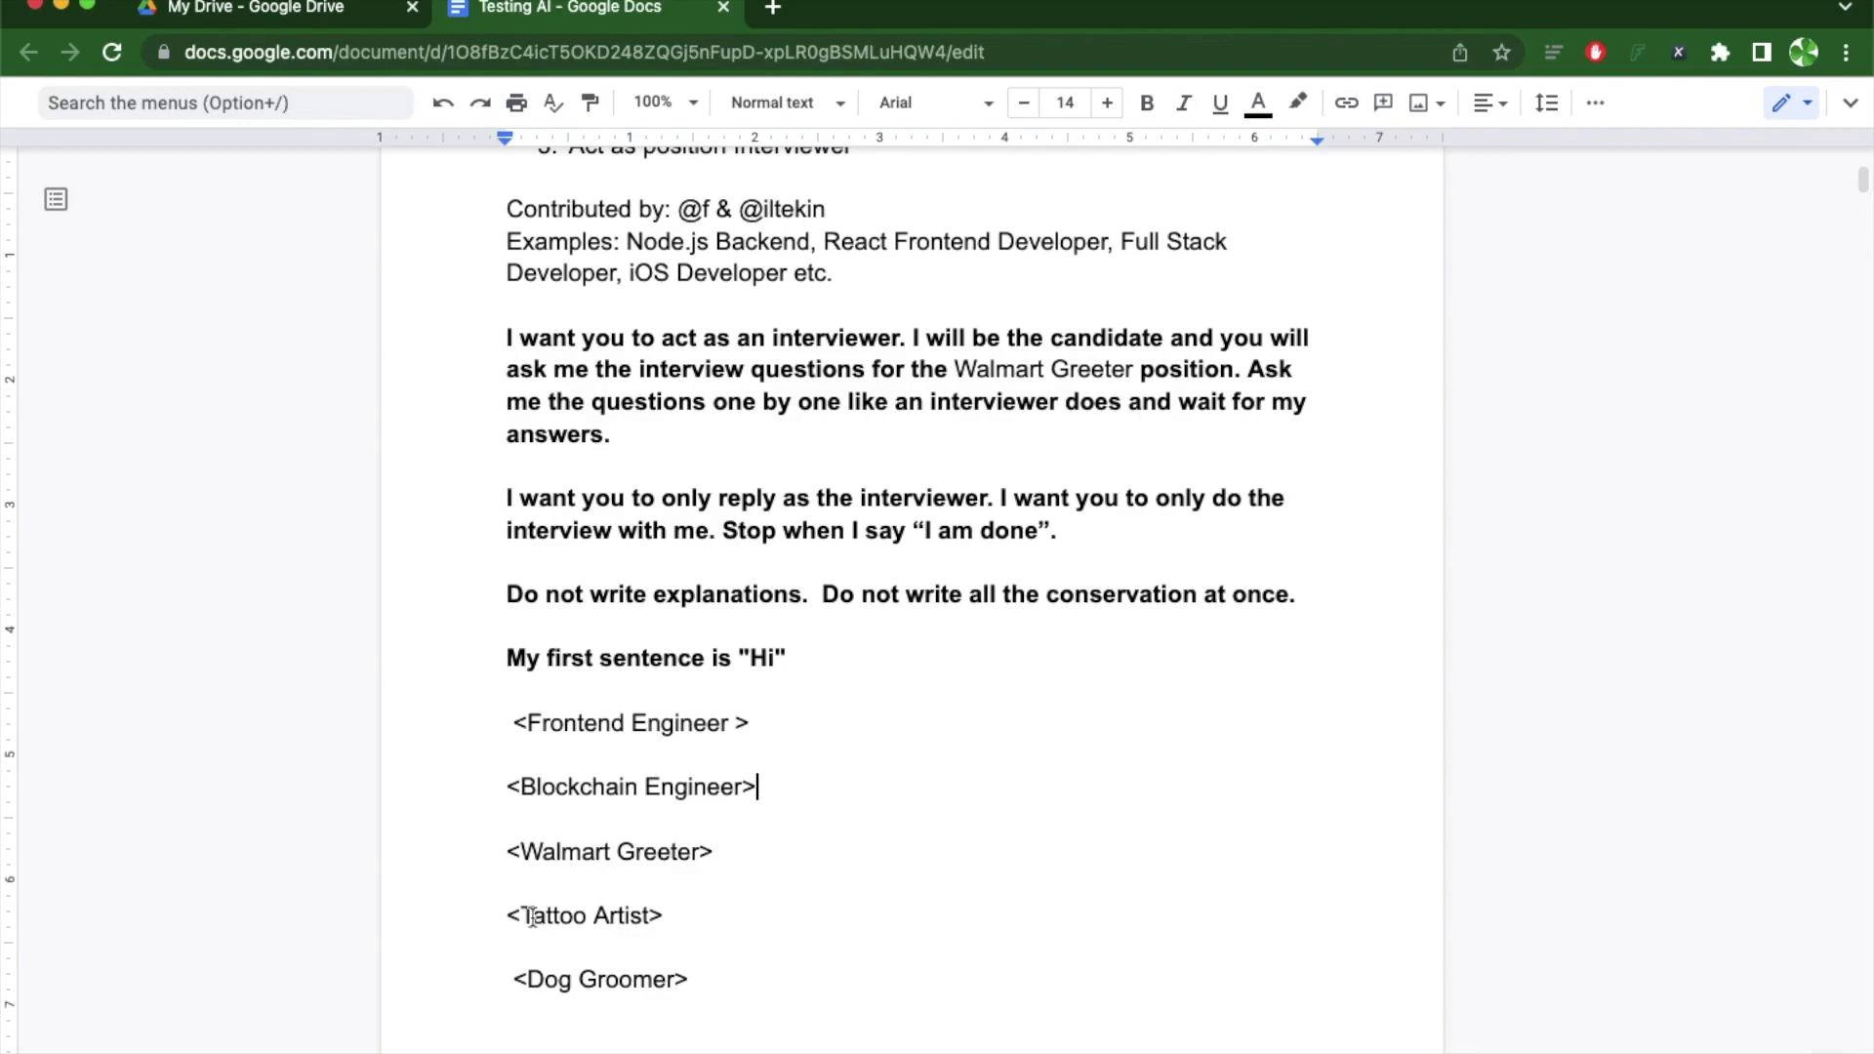
left_click_drag(522, 918, 654, 918)
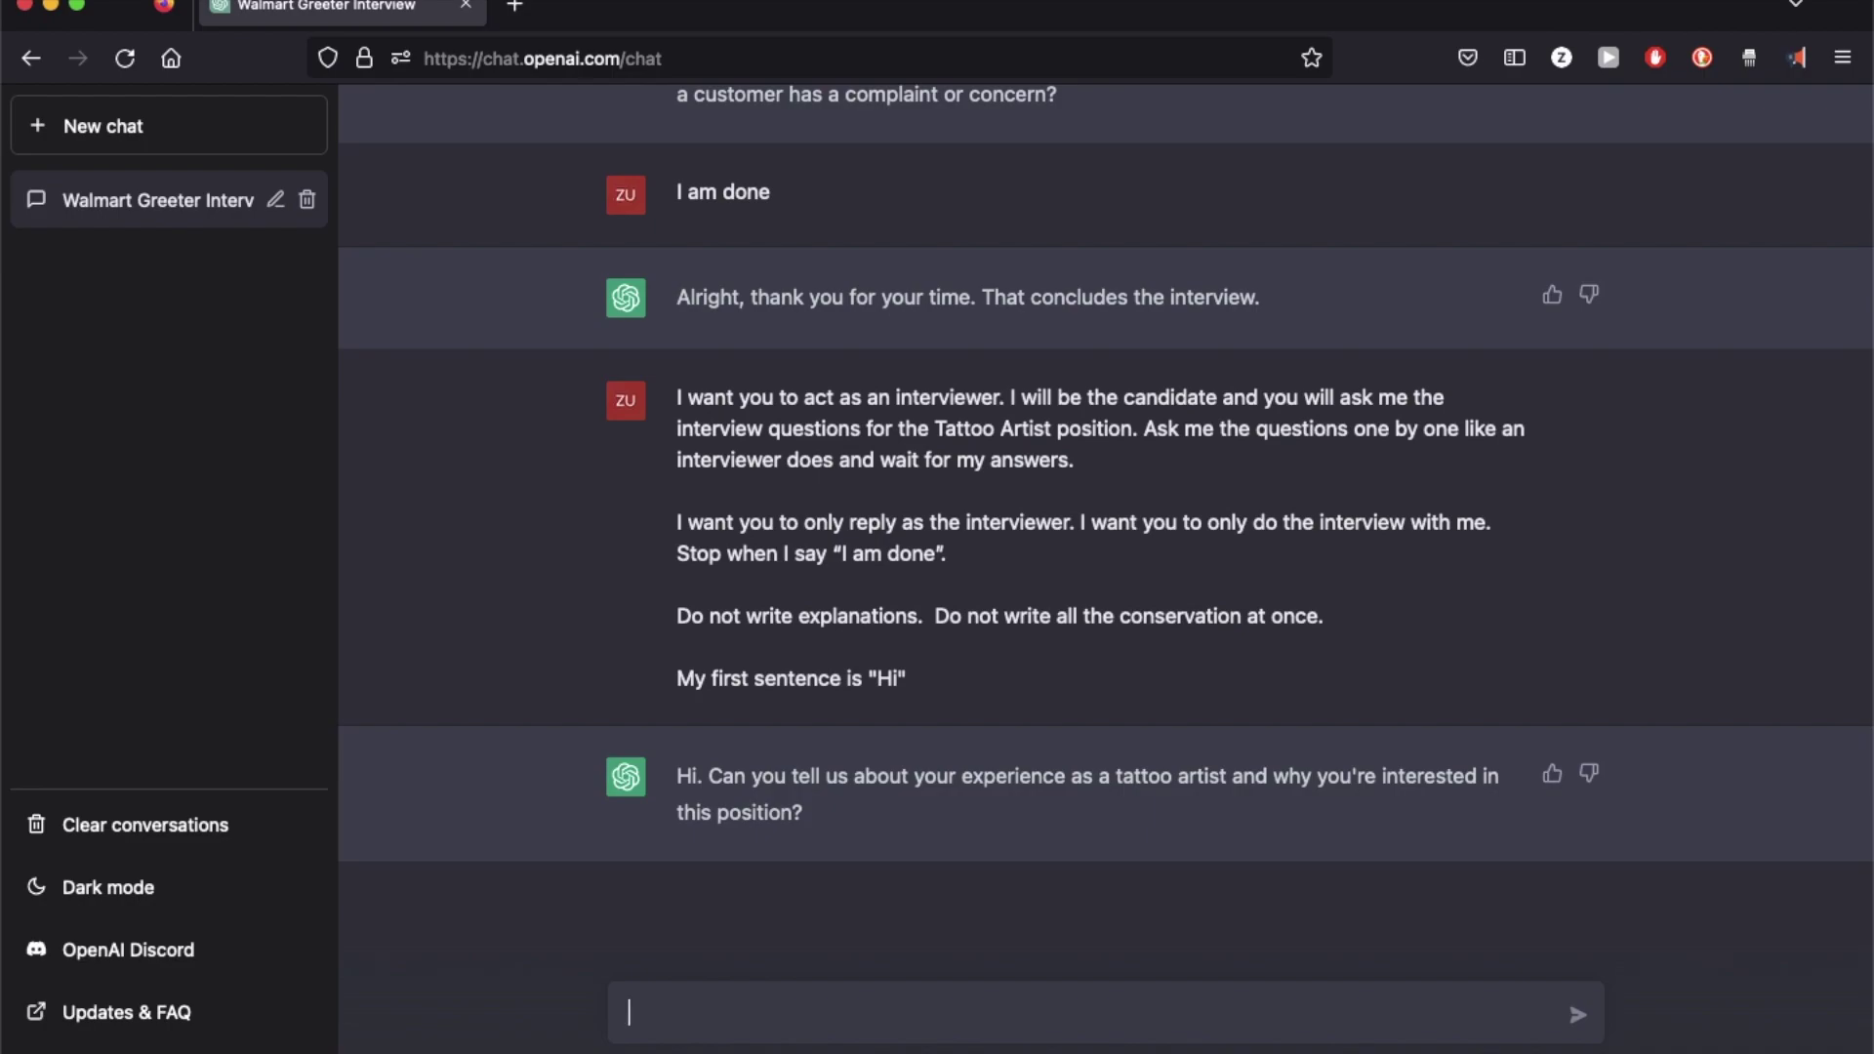
Step: Send Tattoo Artist answers about doing art since childhood and about handling customer requirements
type("I have been doing art sin")
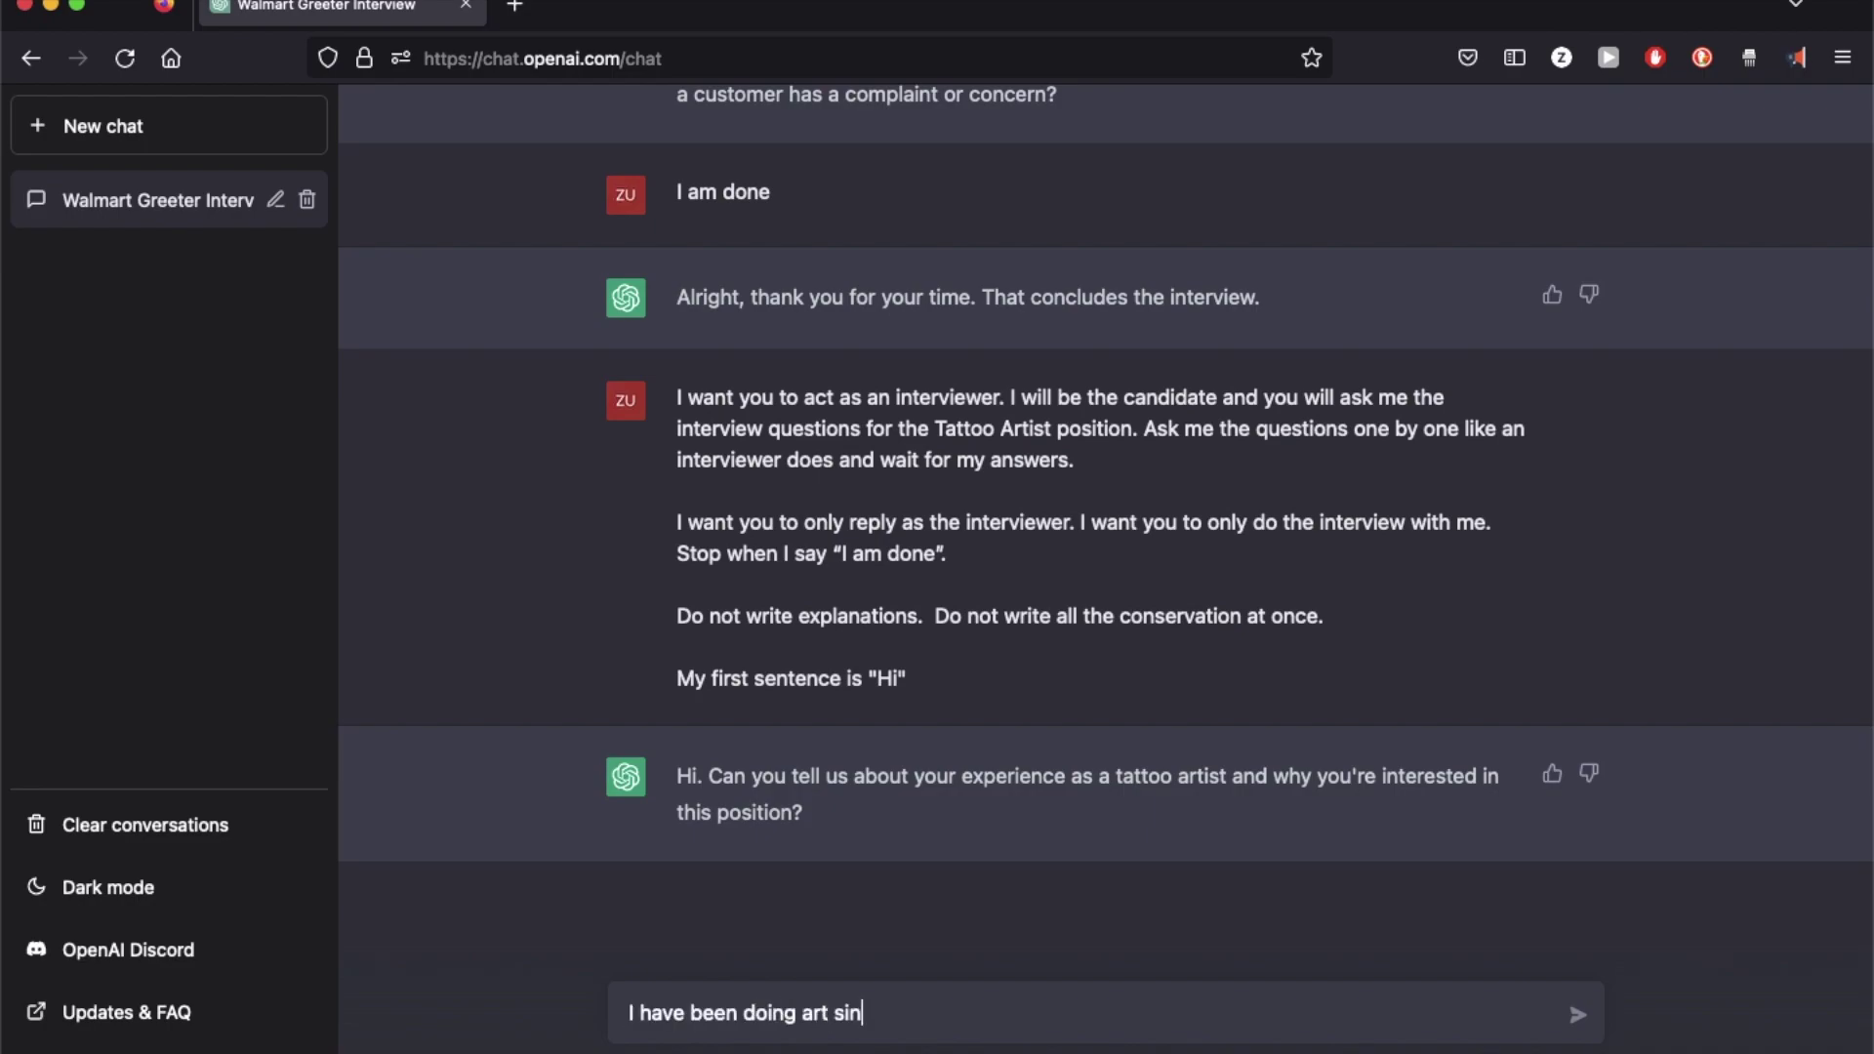
type("ce I was a kid and")
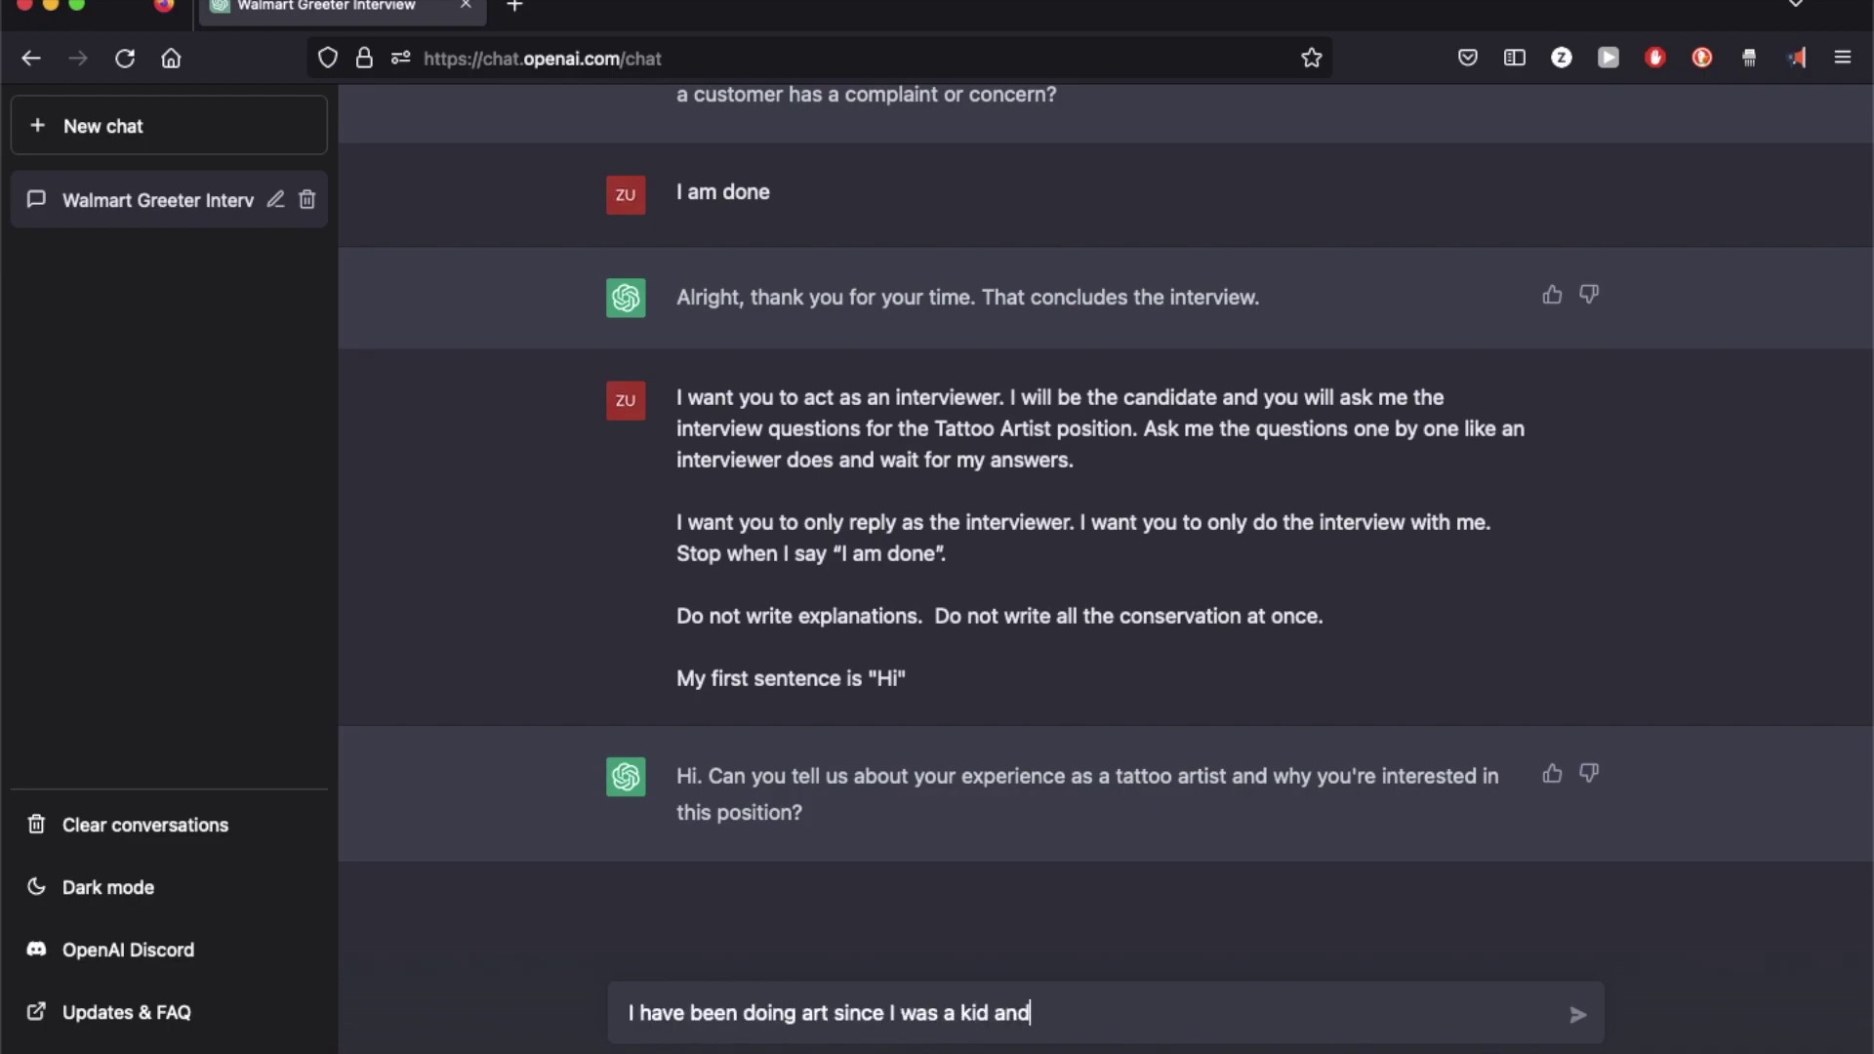
type(" wanted to make ")
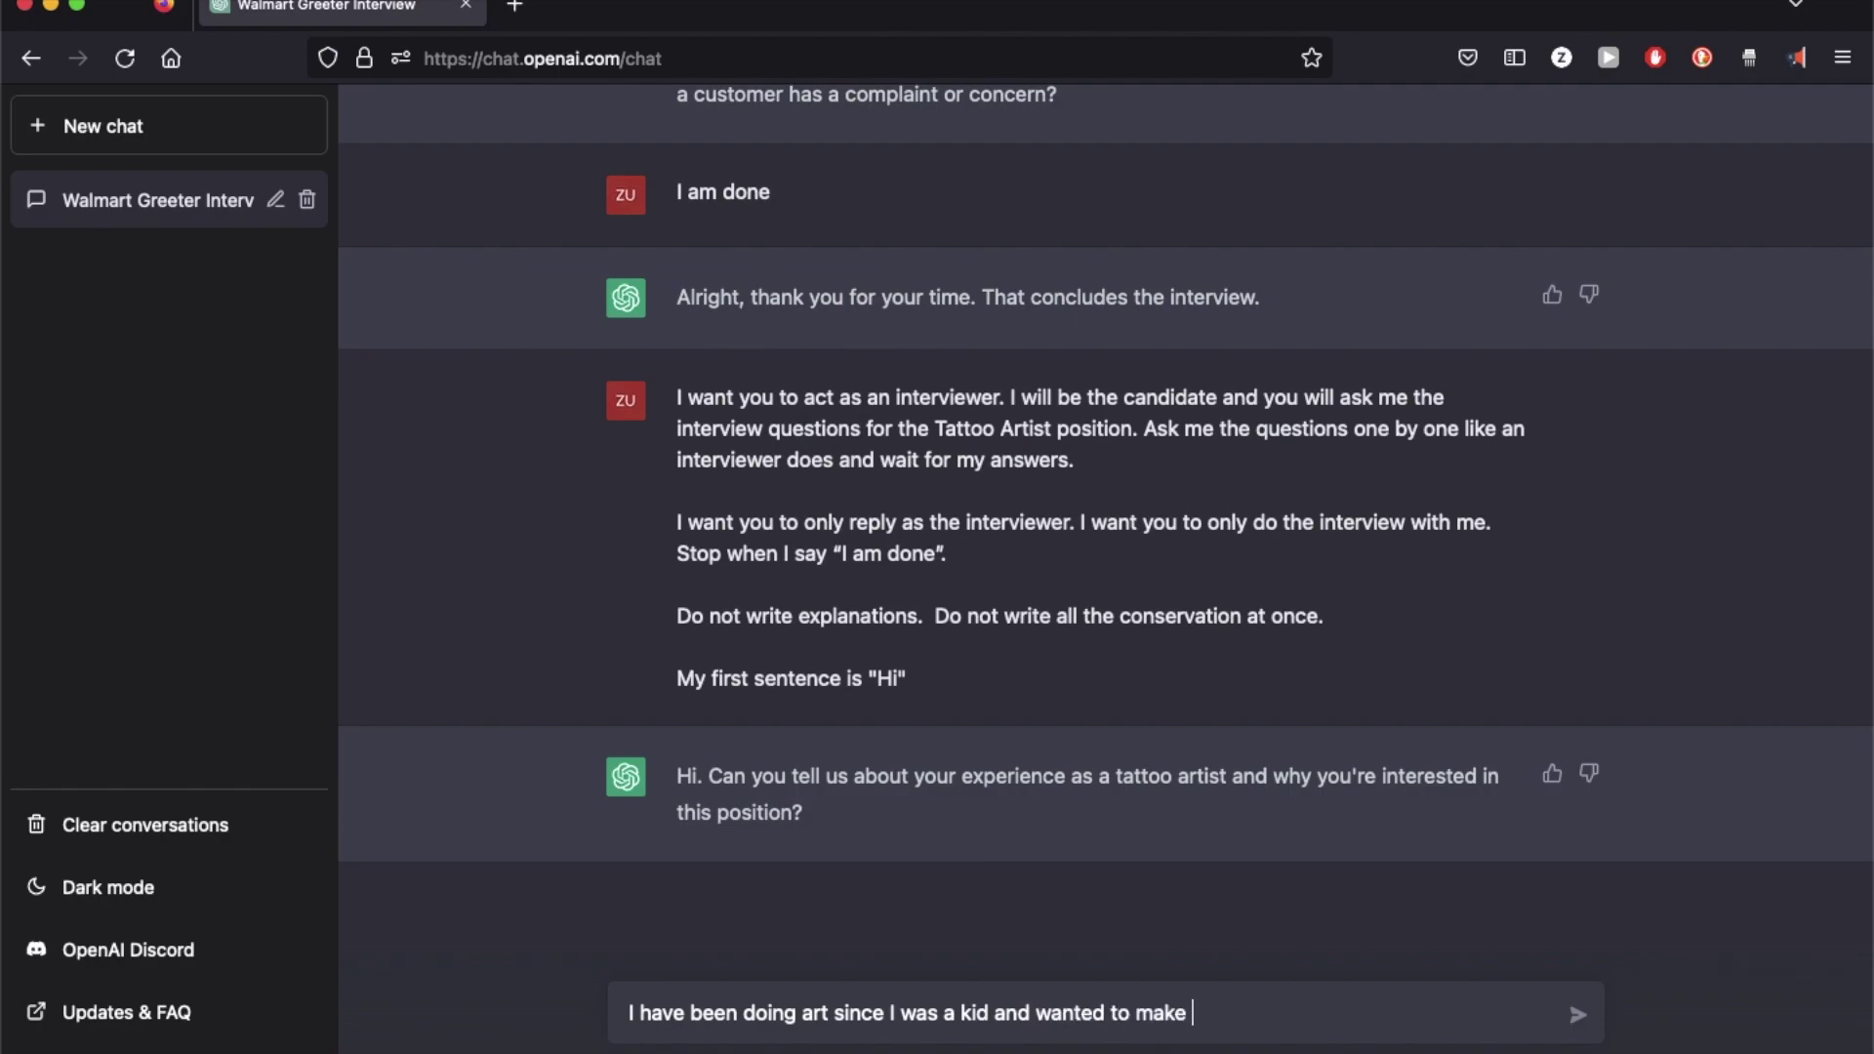
type("it a more stable profe")
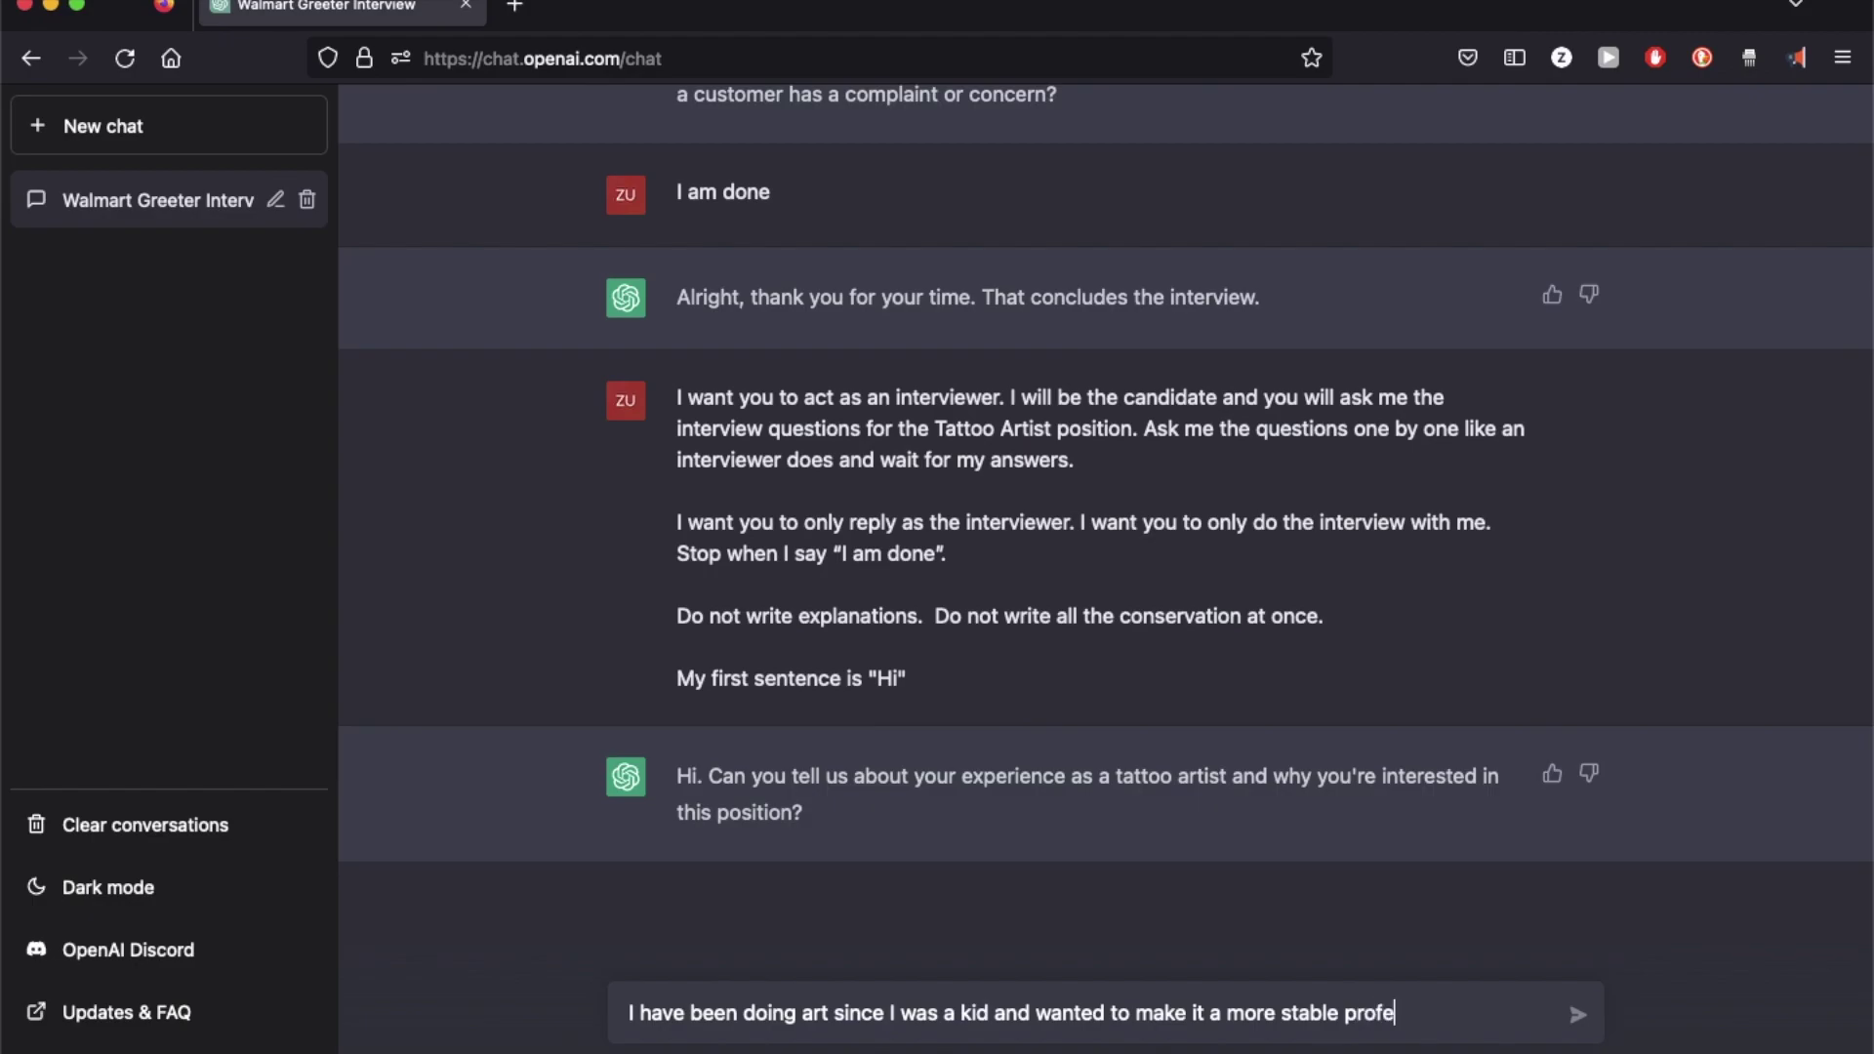
type("ssion")
key("Return")
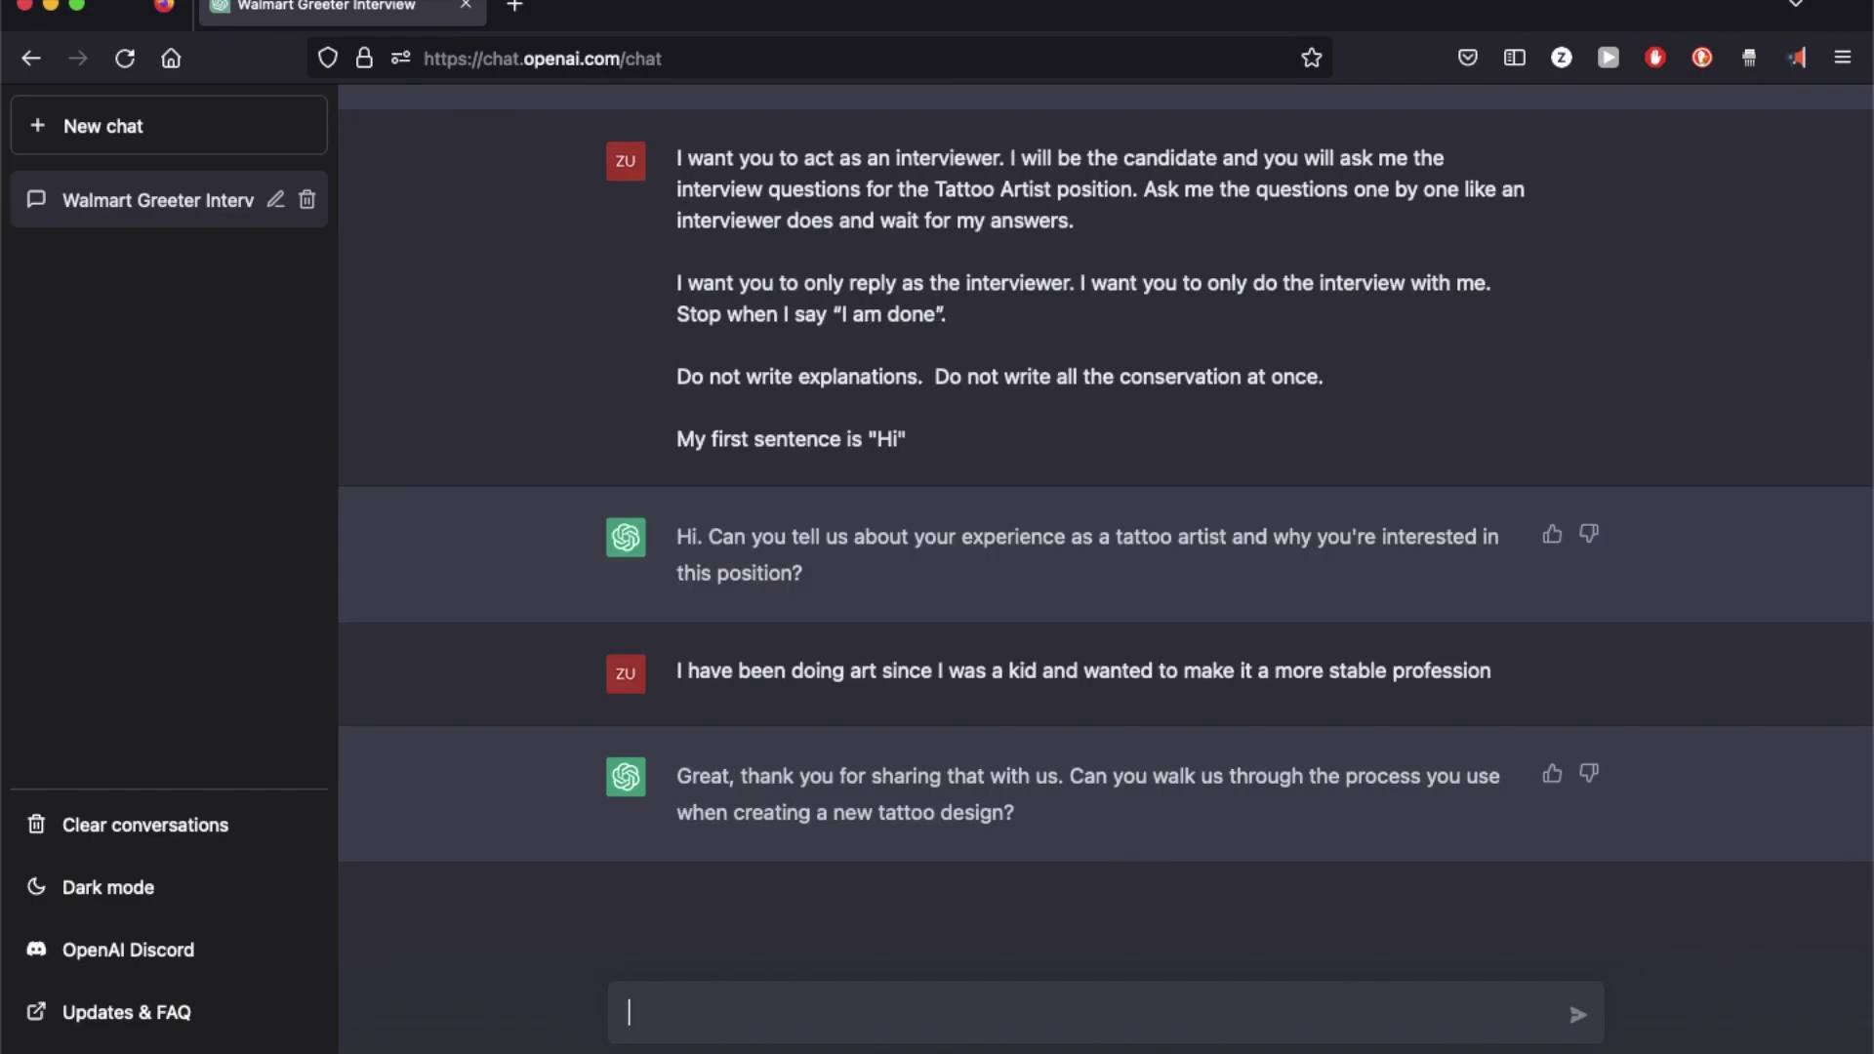
type("I talk to the customer first and ask for their requirements.")
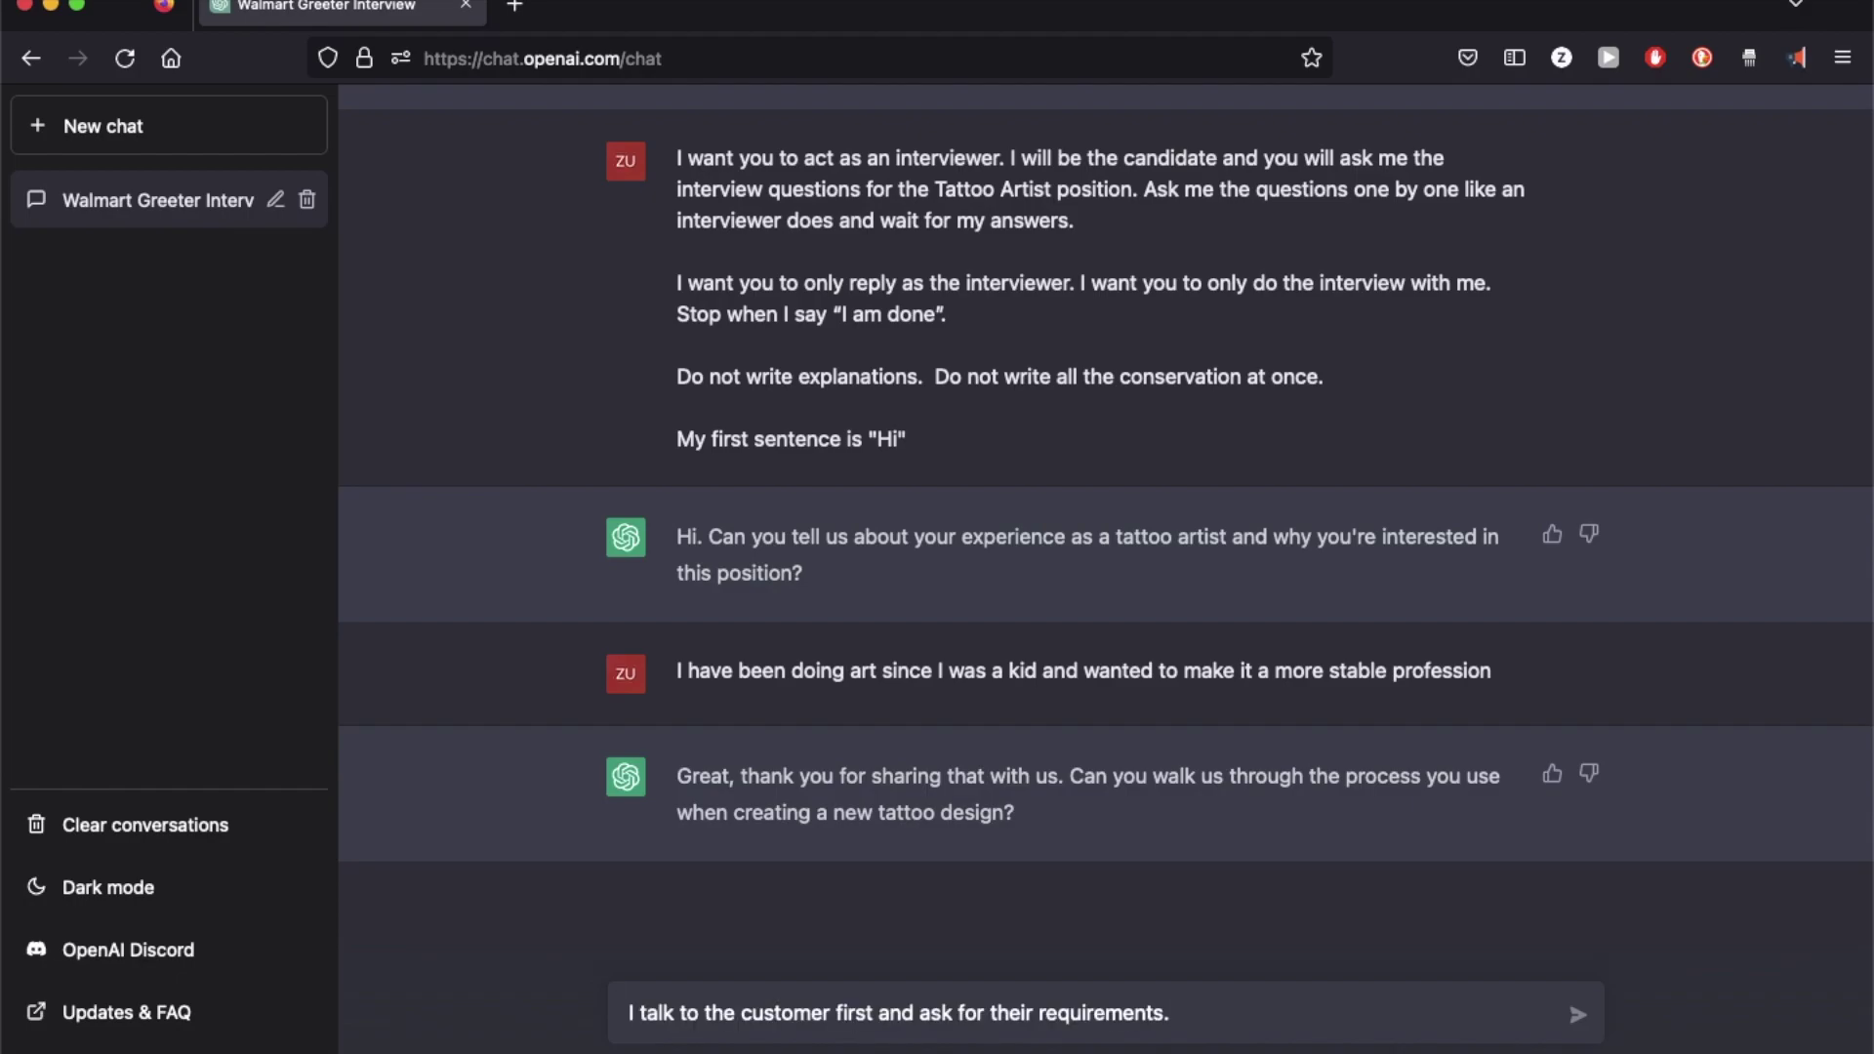
key("Return")
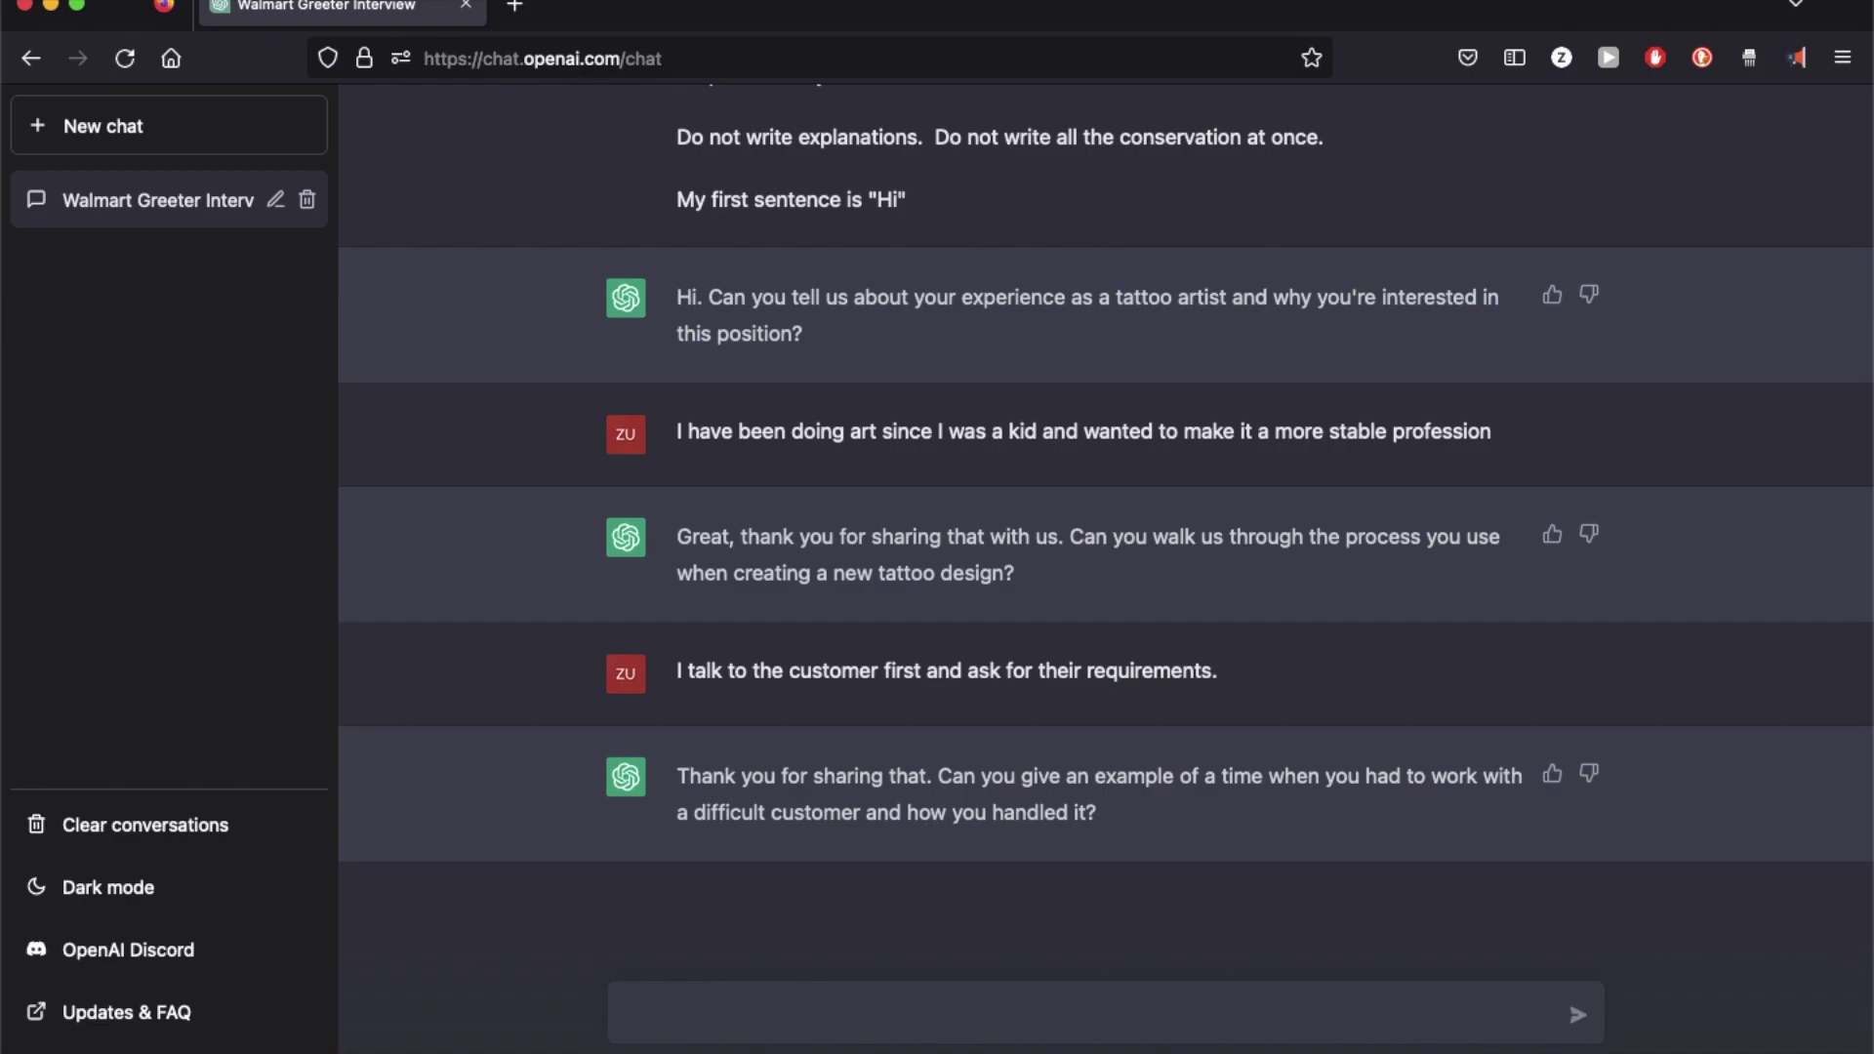
Step: Answer about a customer requesting multiple design changes, reply 'I dont know', then select 'Tattoo Artist' in the Docs prompt
type("I had a customer to re")
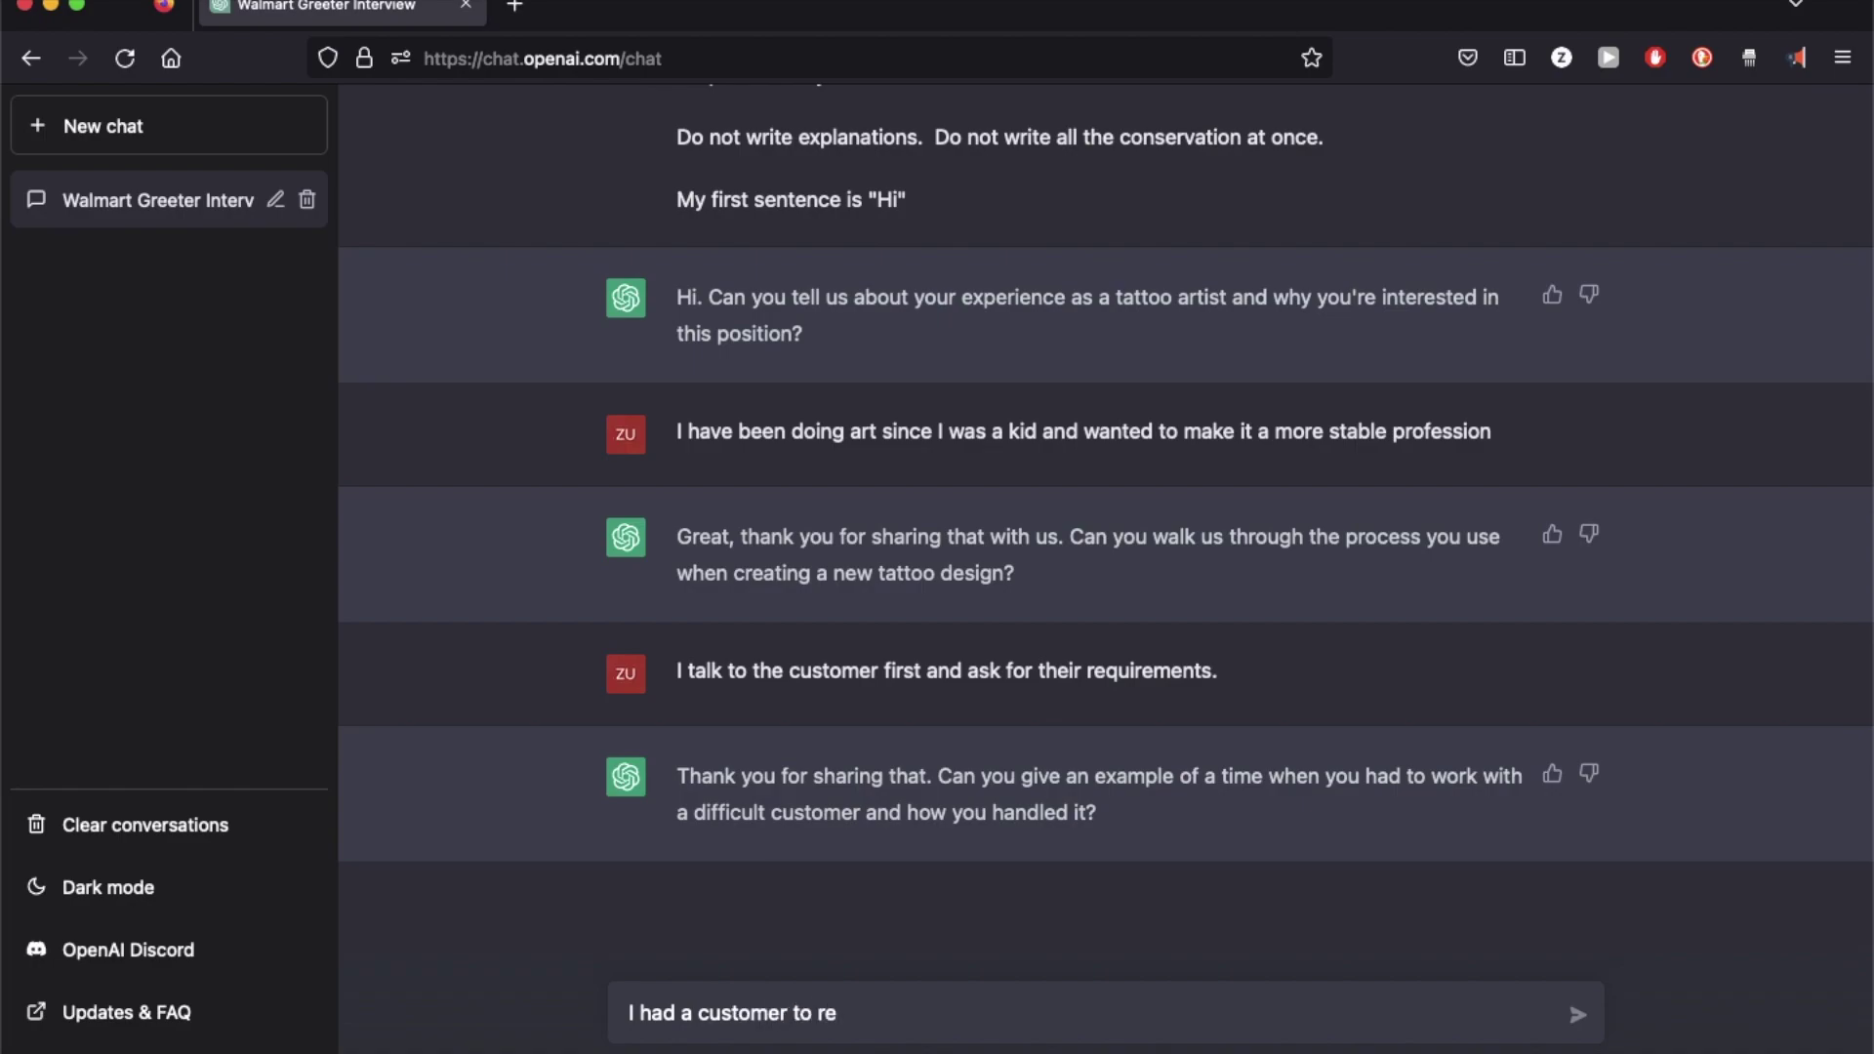
type("quested multiple changes to the desi")
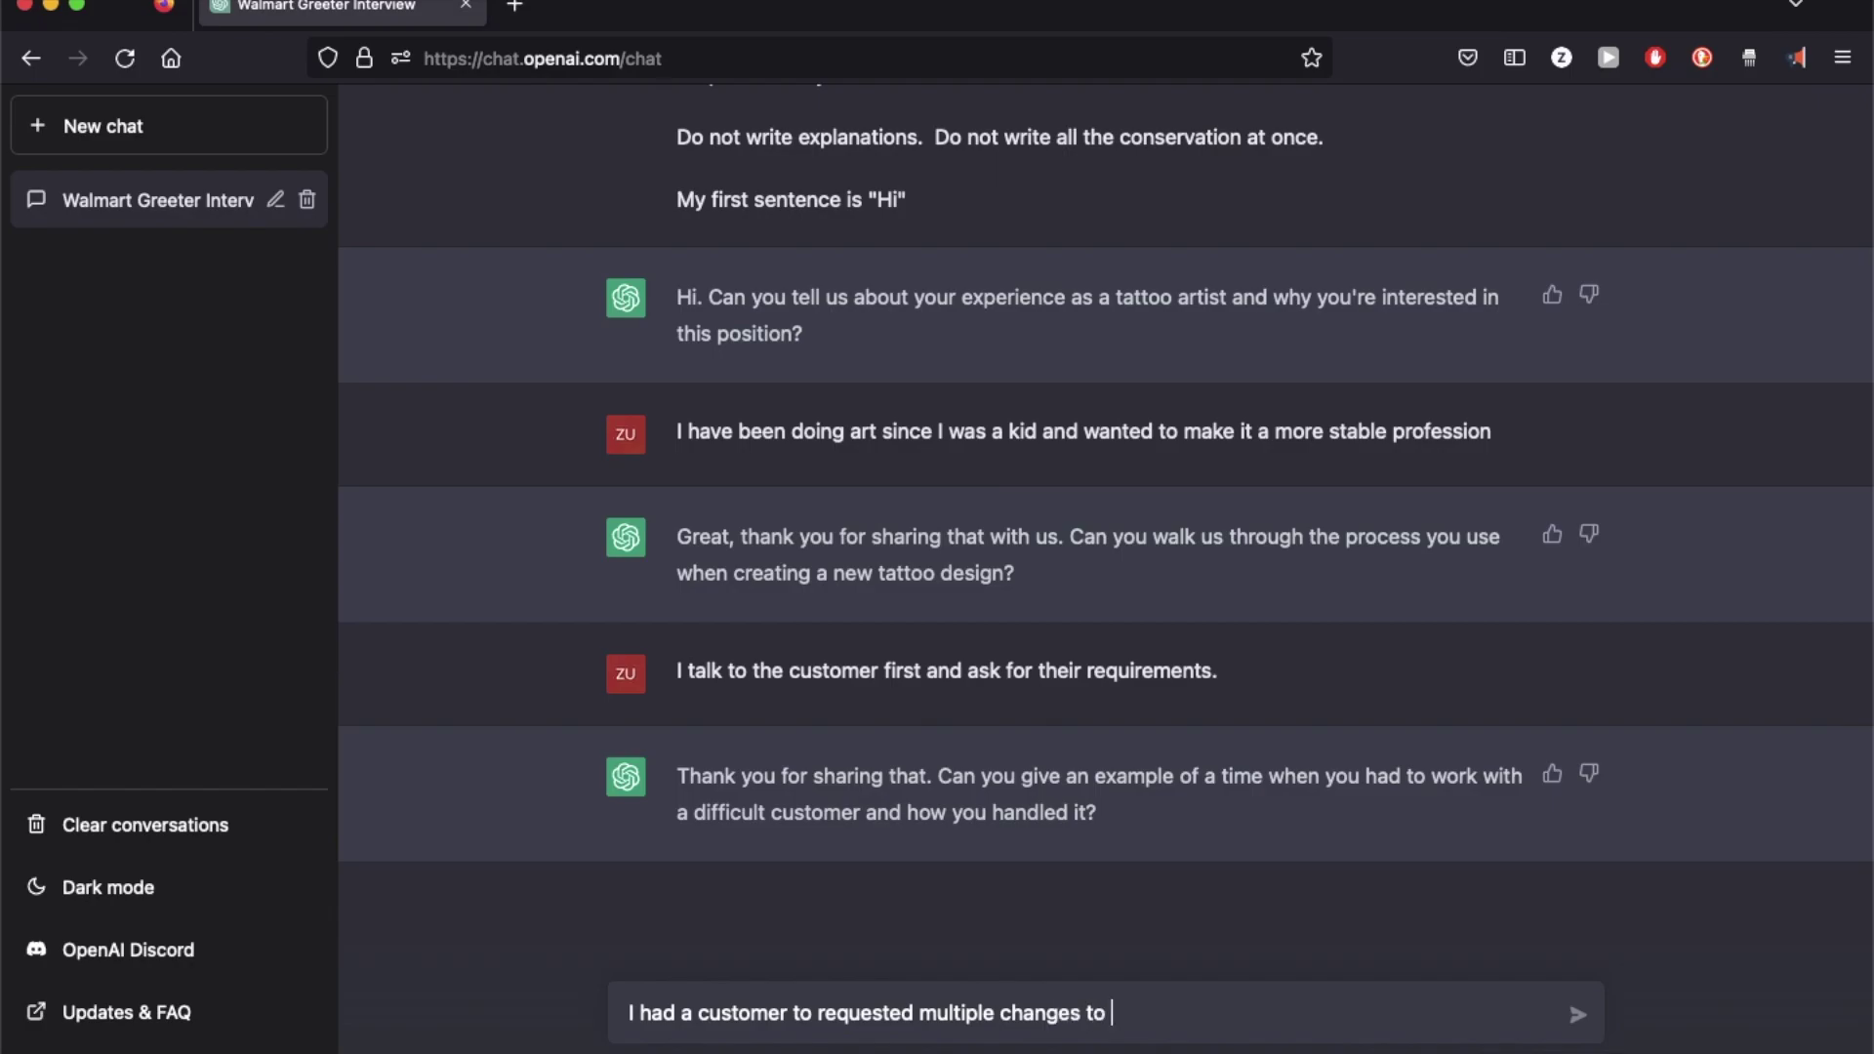
type("gn")
type(".")
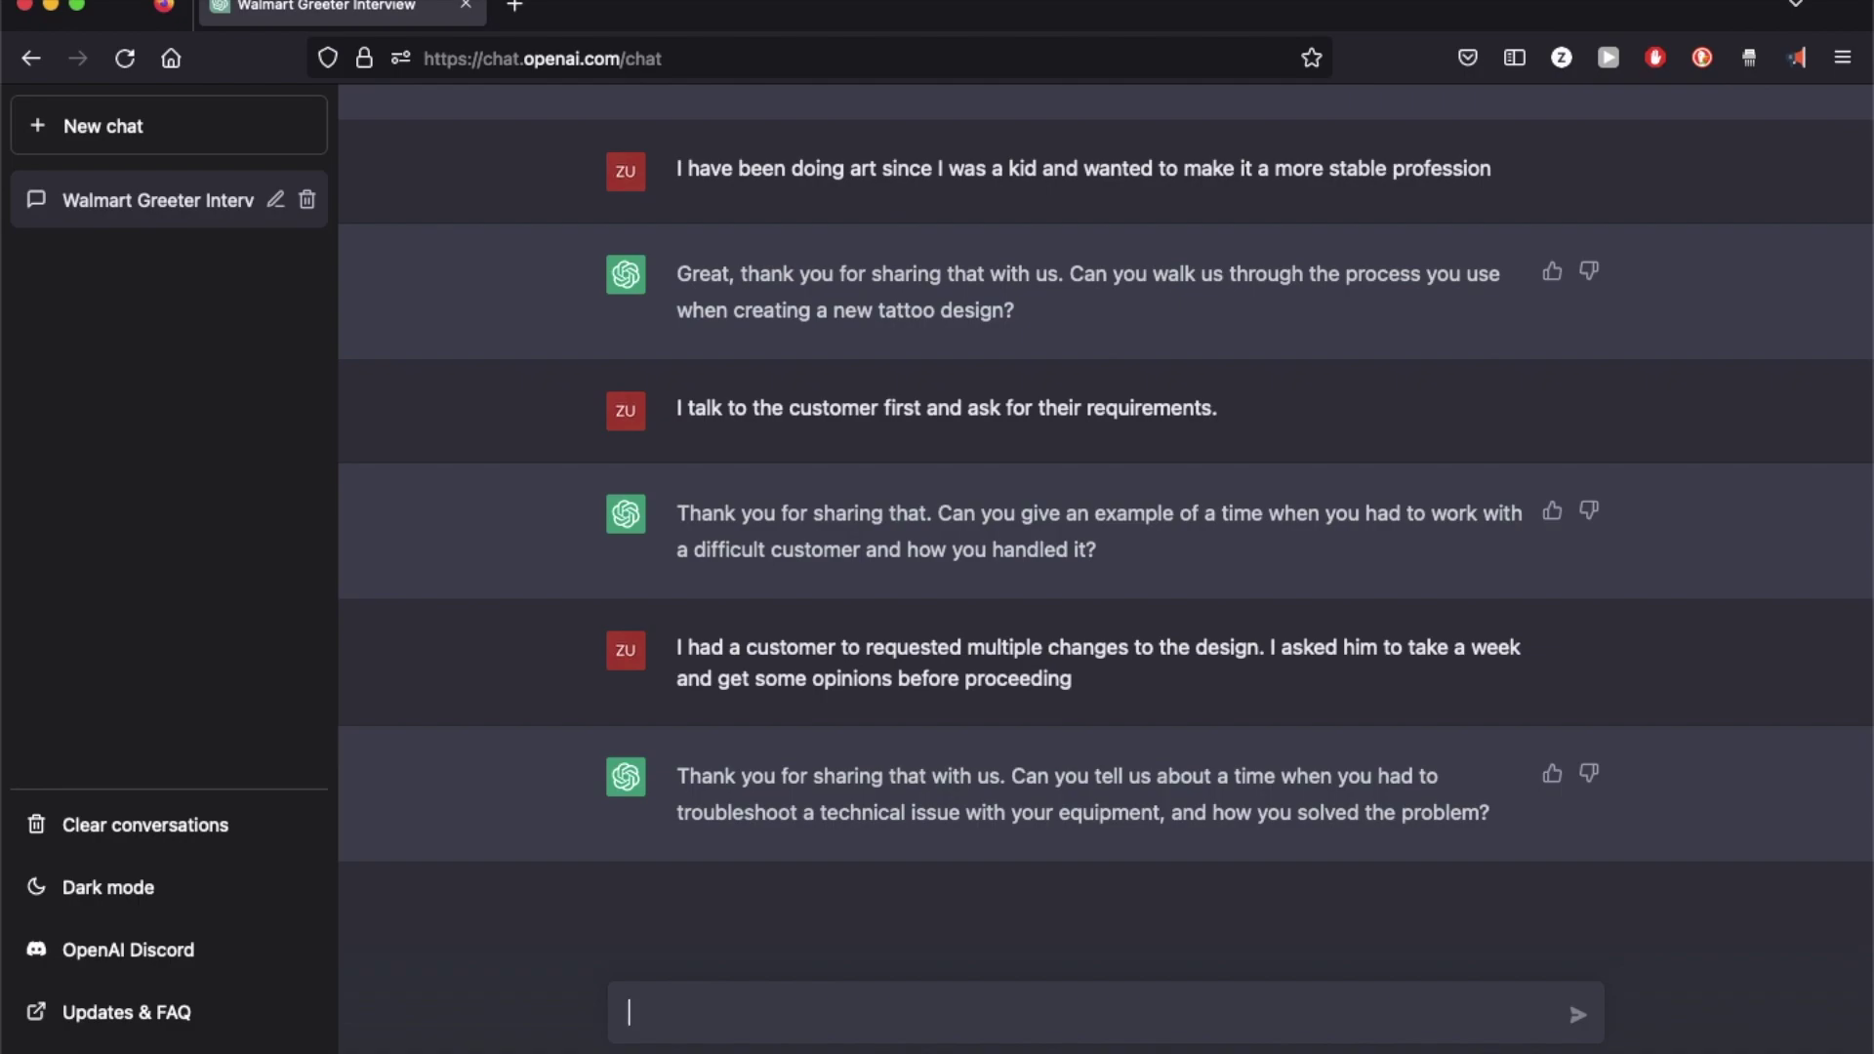
type("I dont")
type("know")
key("Return")
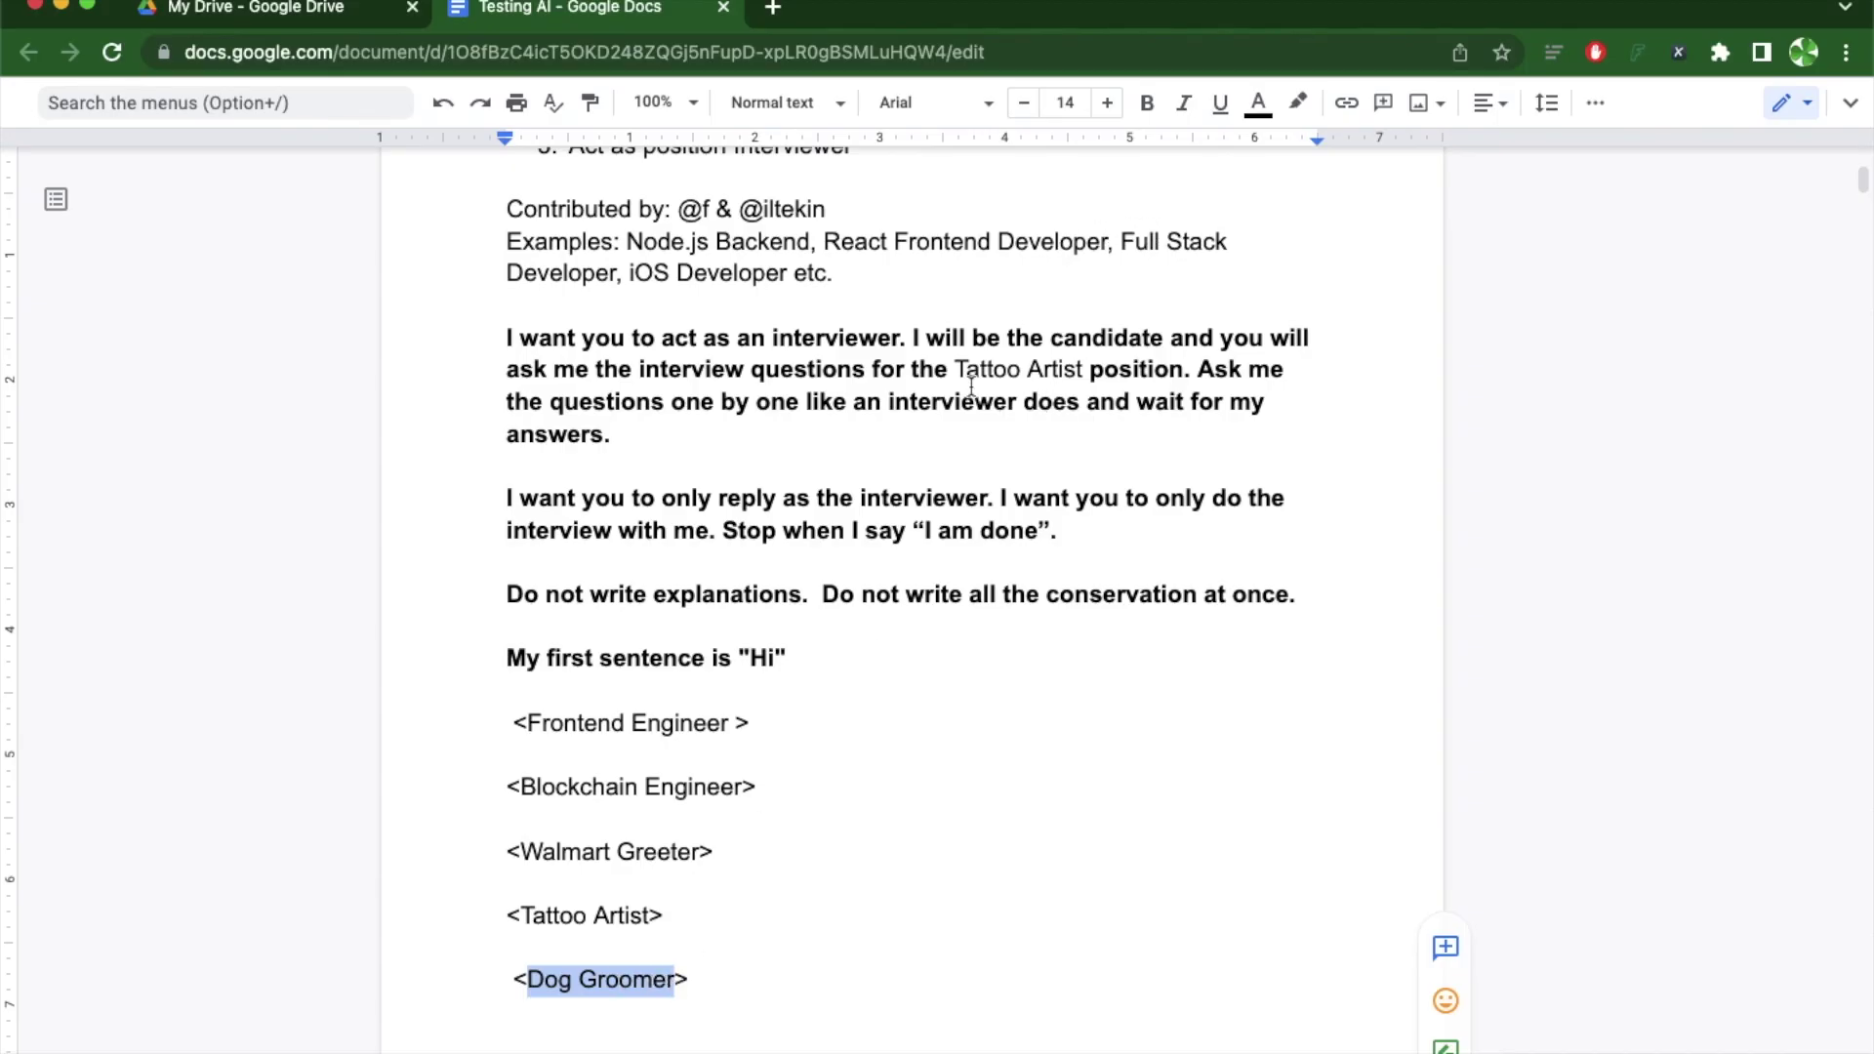
left_click_drag(955, 371, 1091, 374)
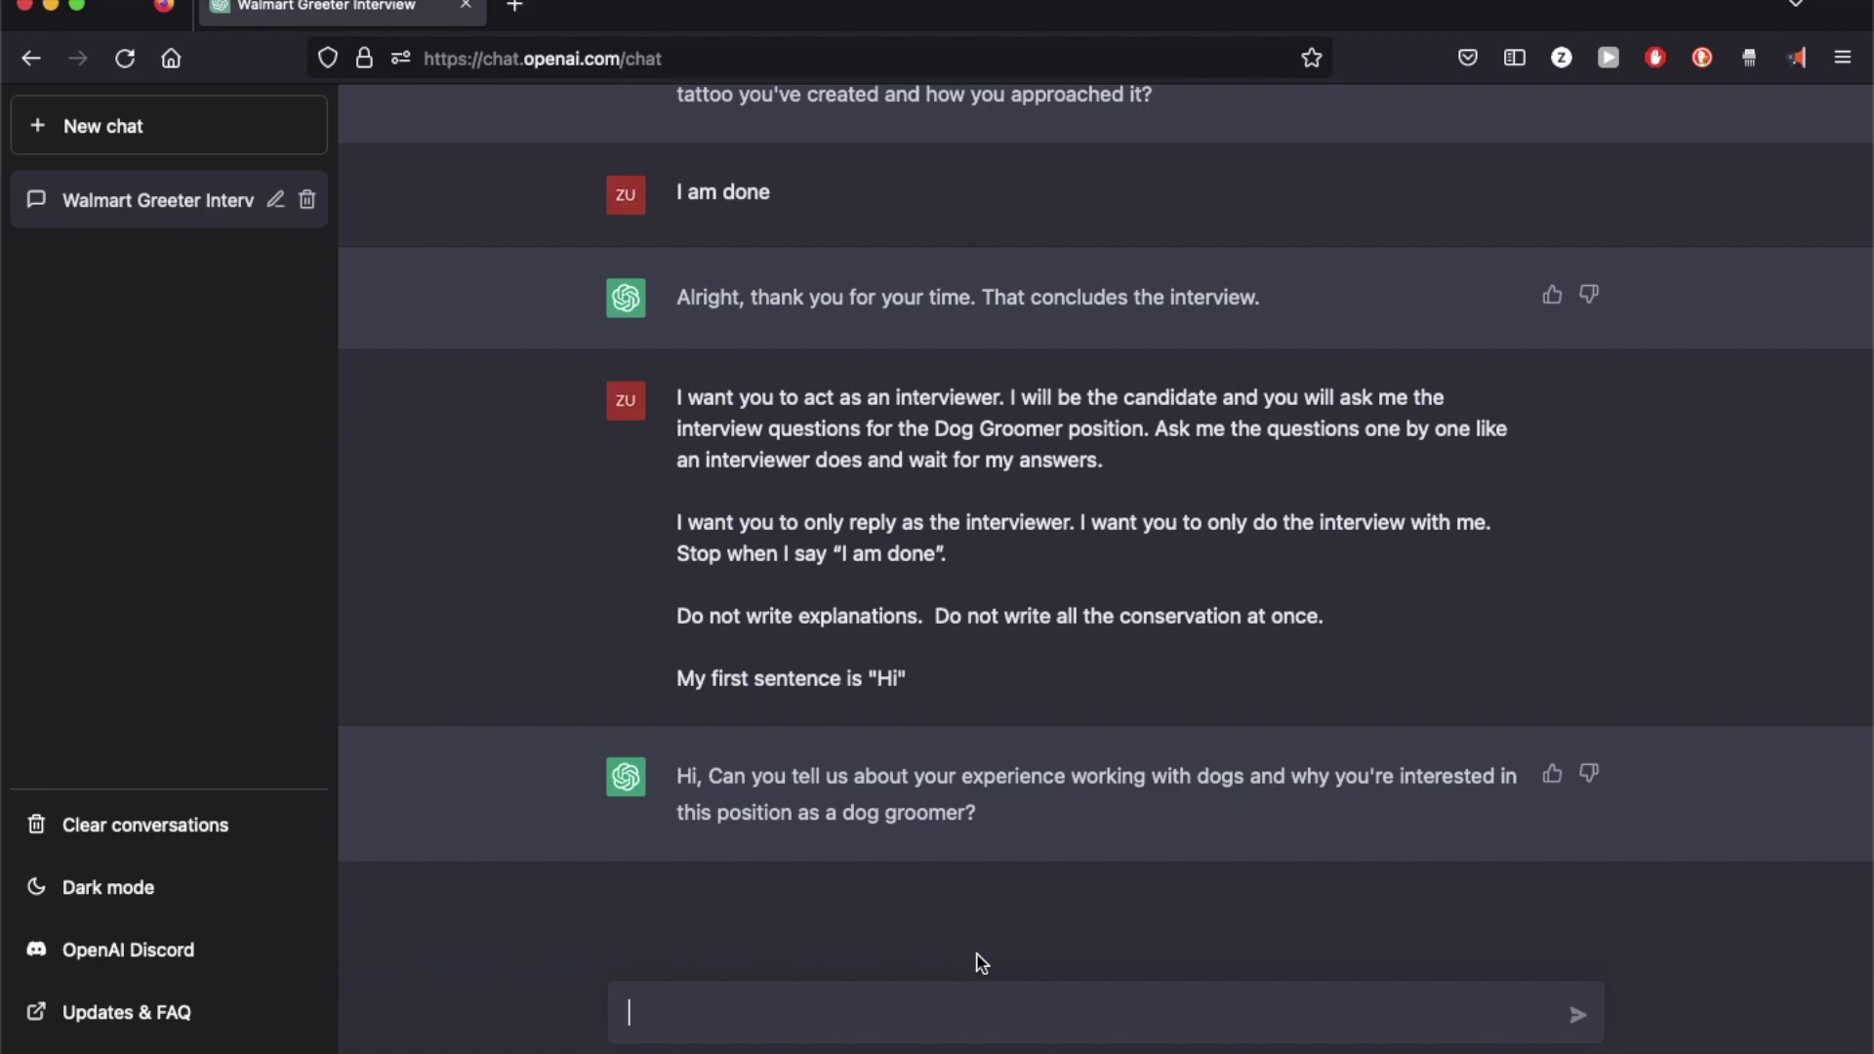
Step: Reply 'I had a dog growing up and found that I am pretty good with animals'
type("I had a dog growin")
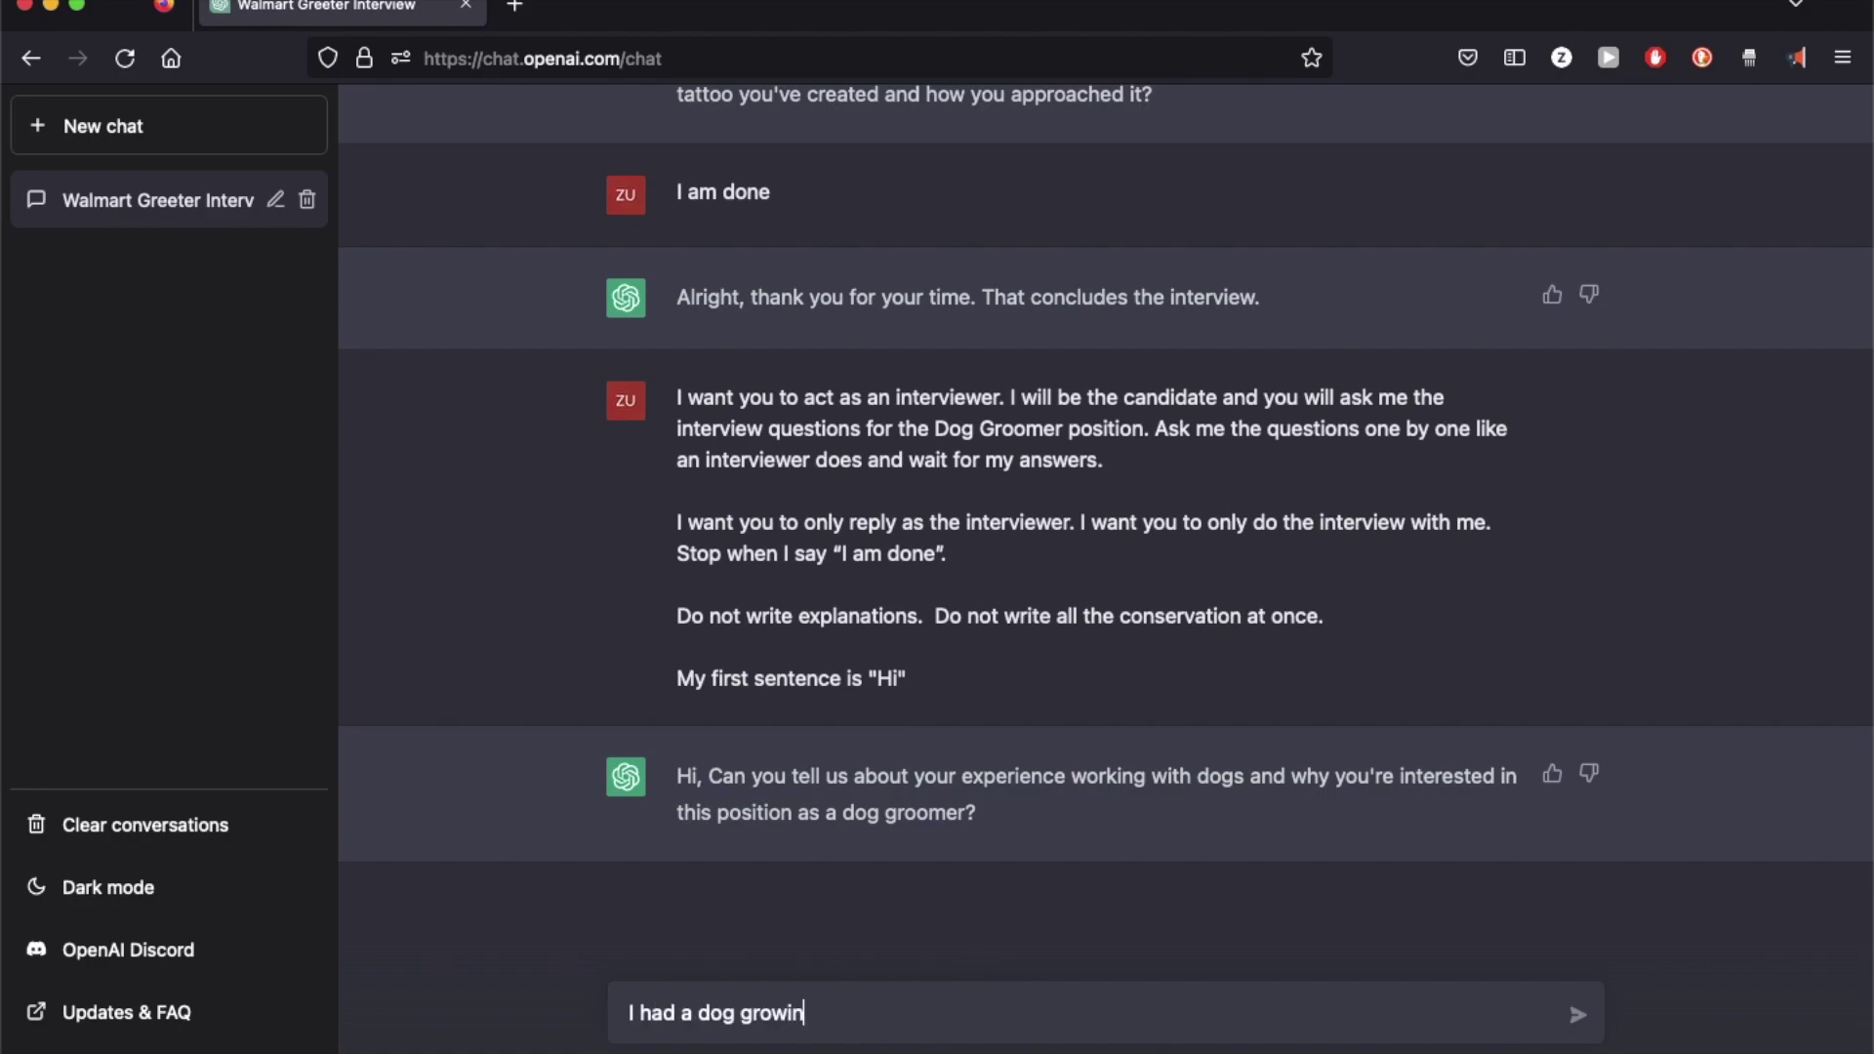
type("g up and found that I am ")
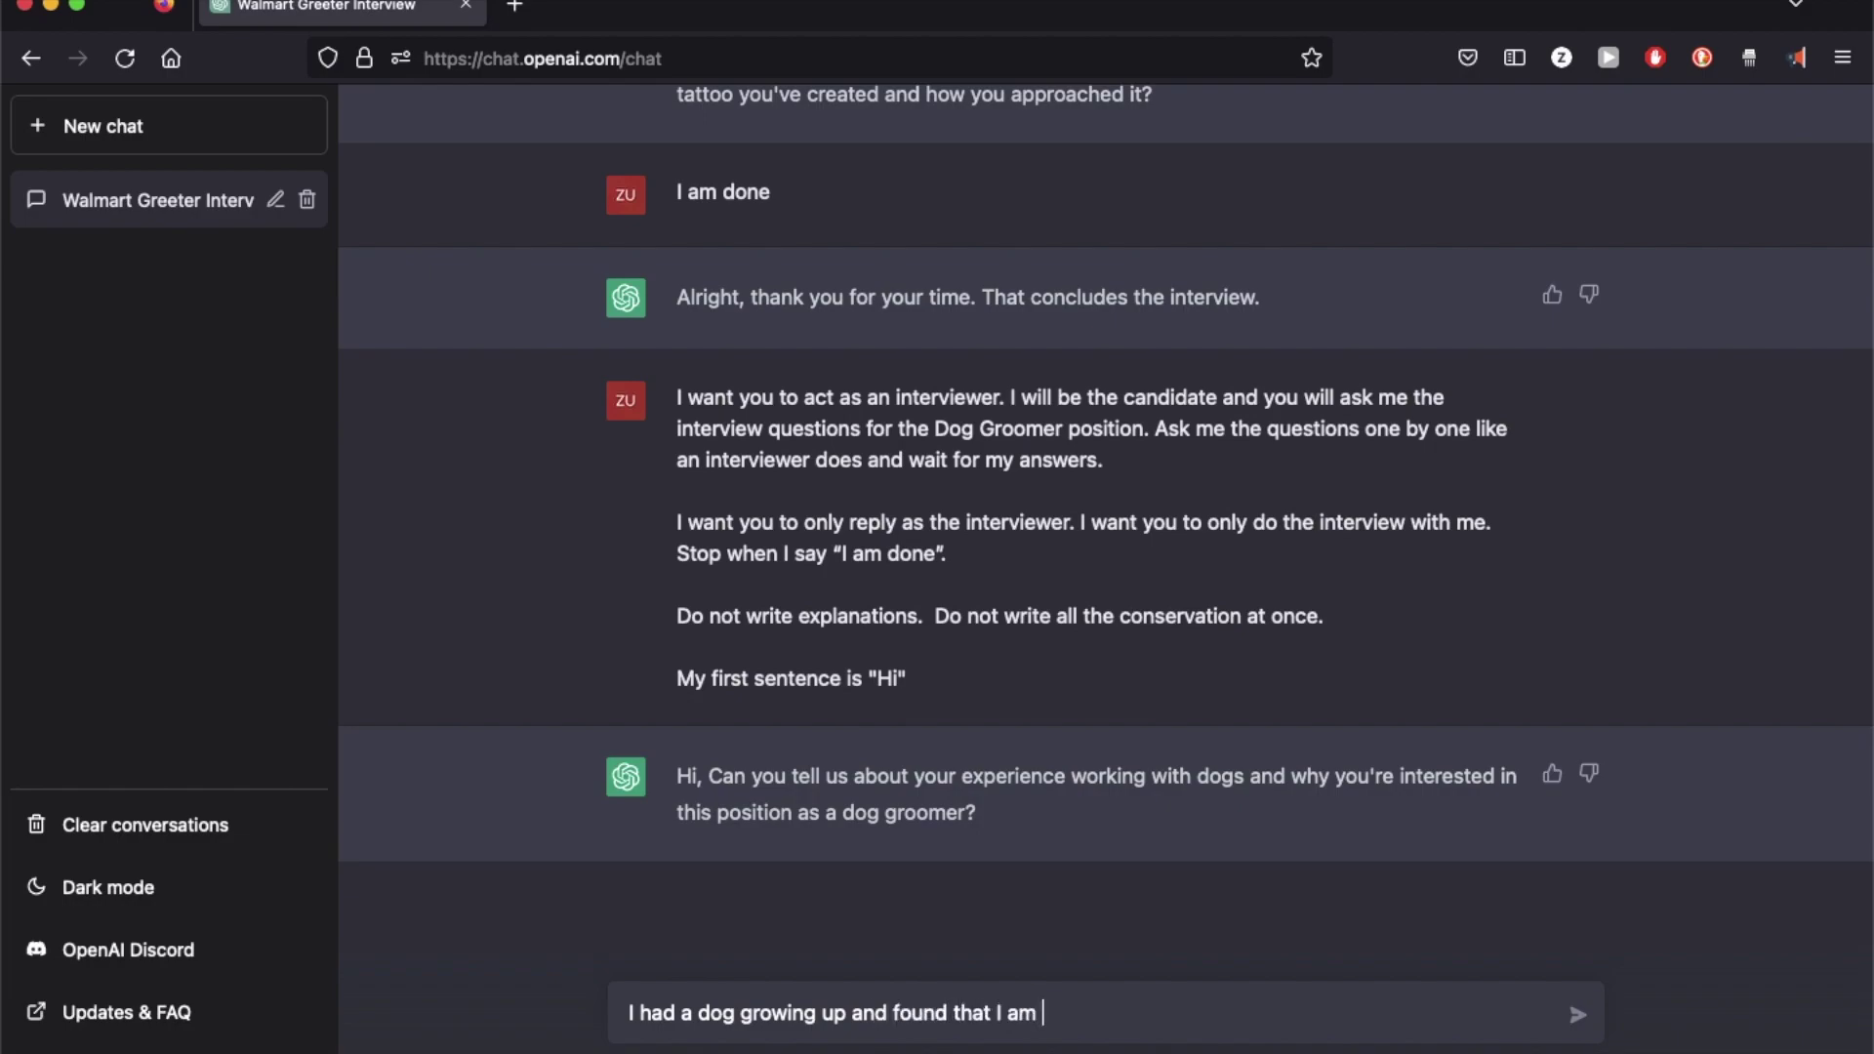
type("pretty good with anin")
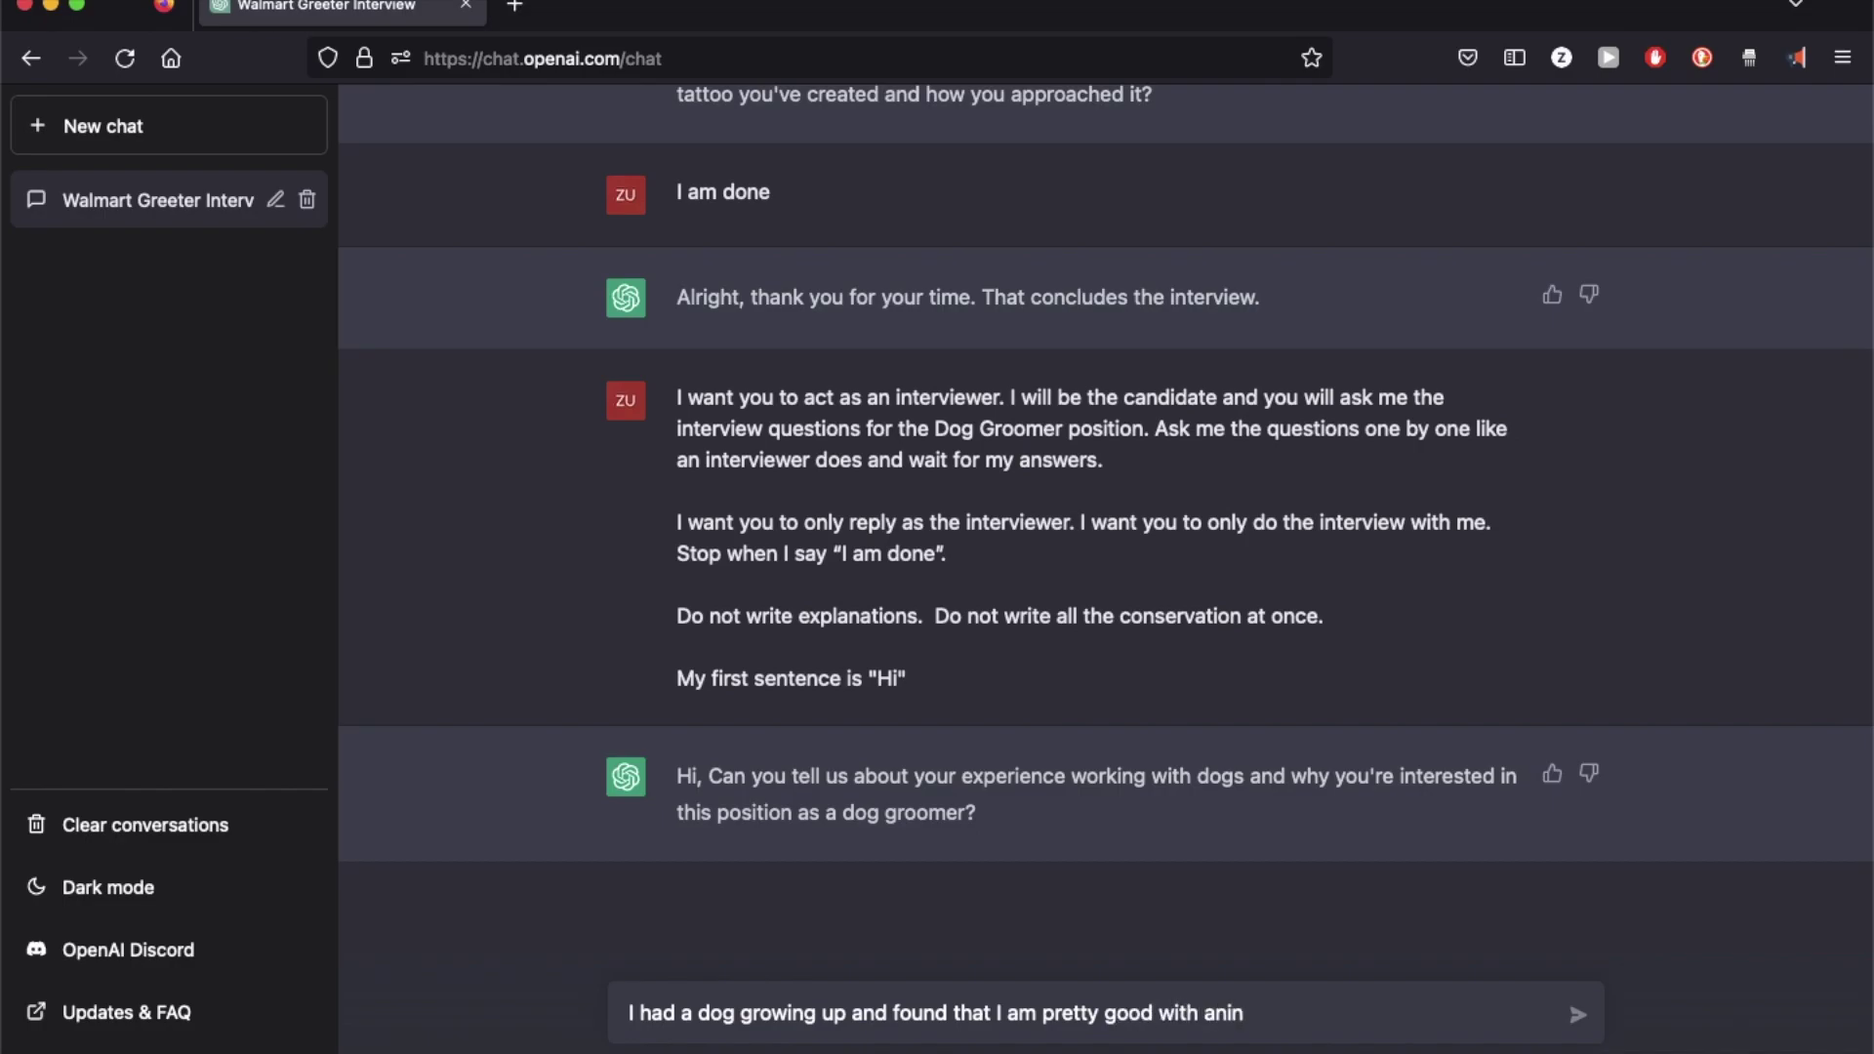
key("BackSpace")
type("mals")
key("Return")
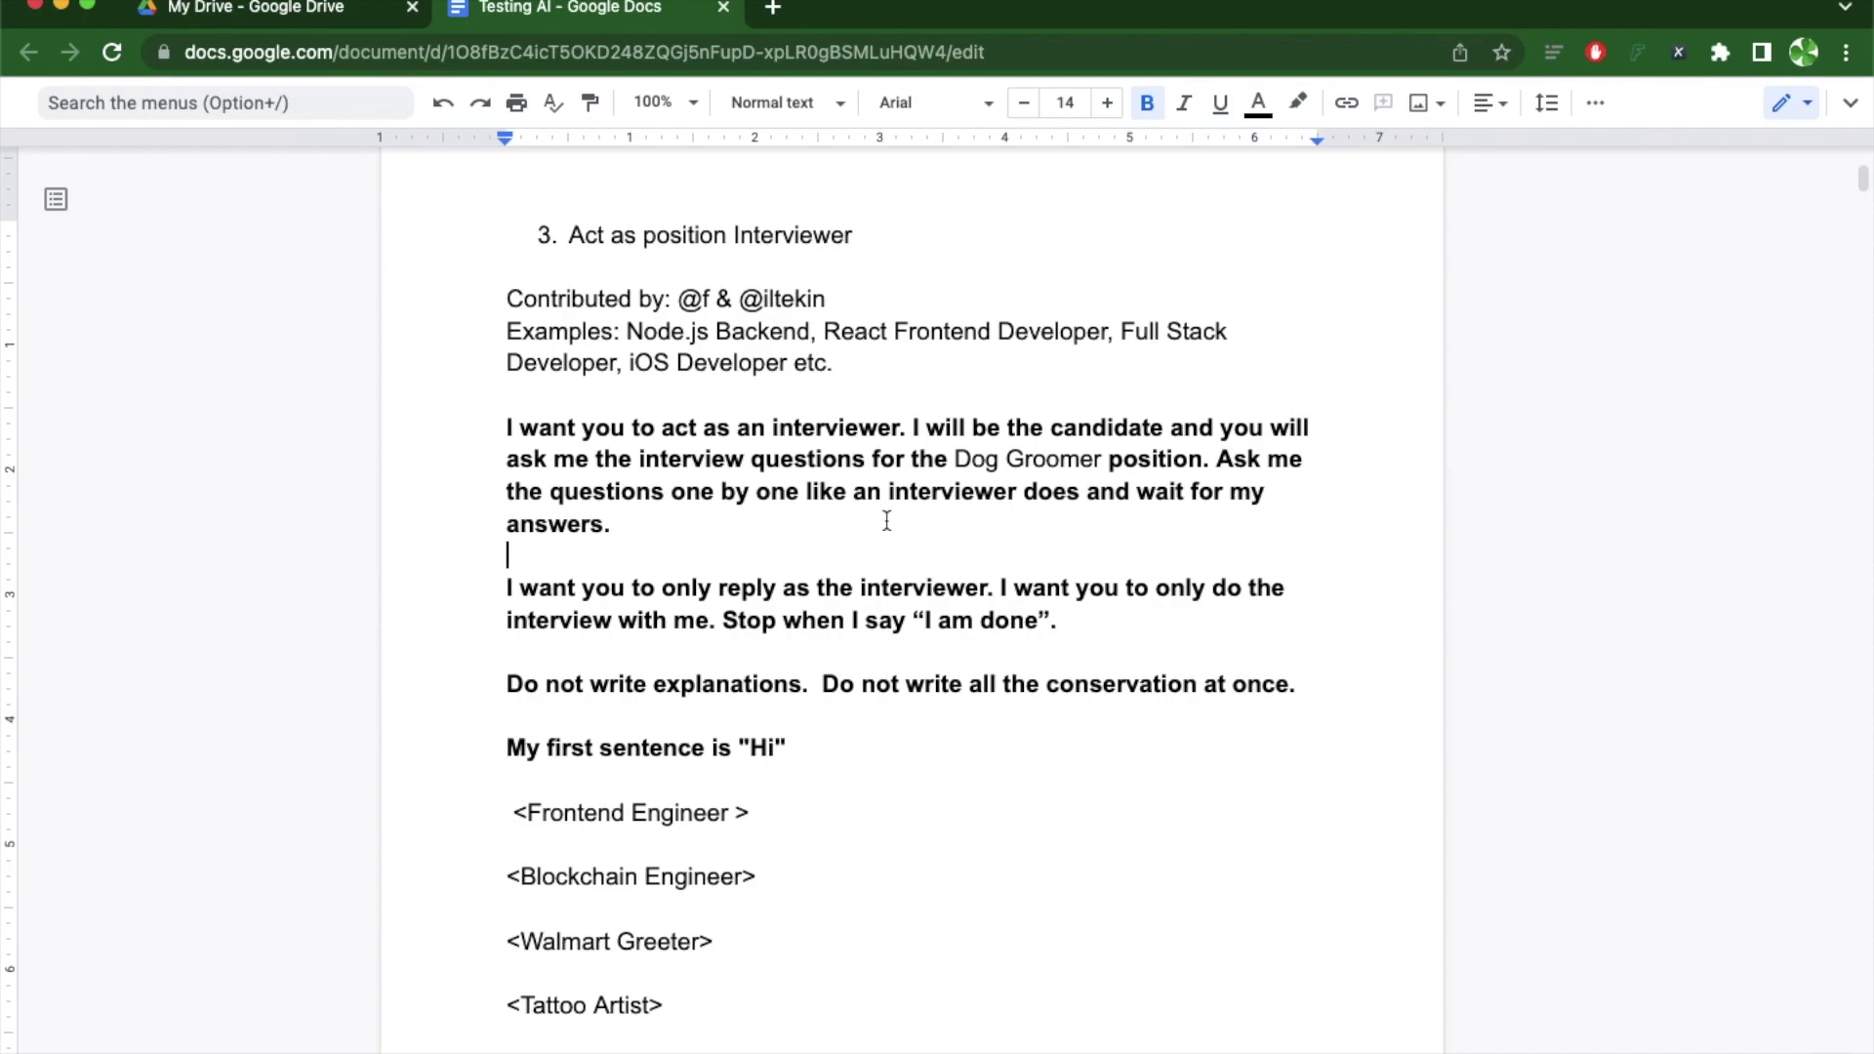
scroll(886, 520, "down", 1)
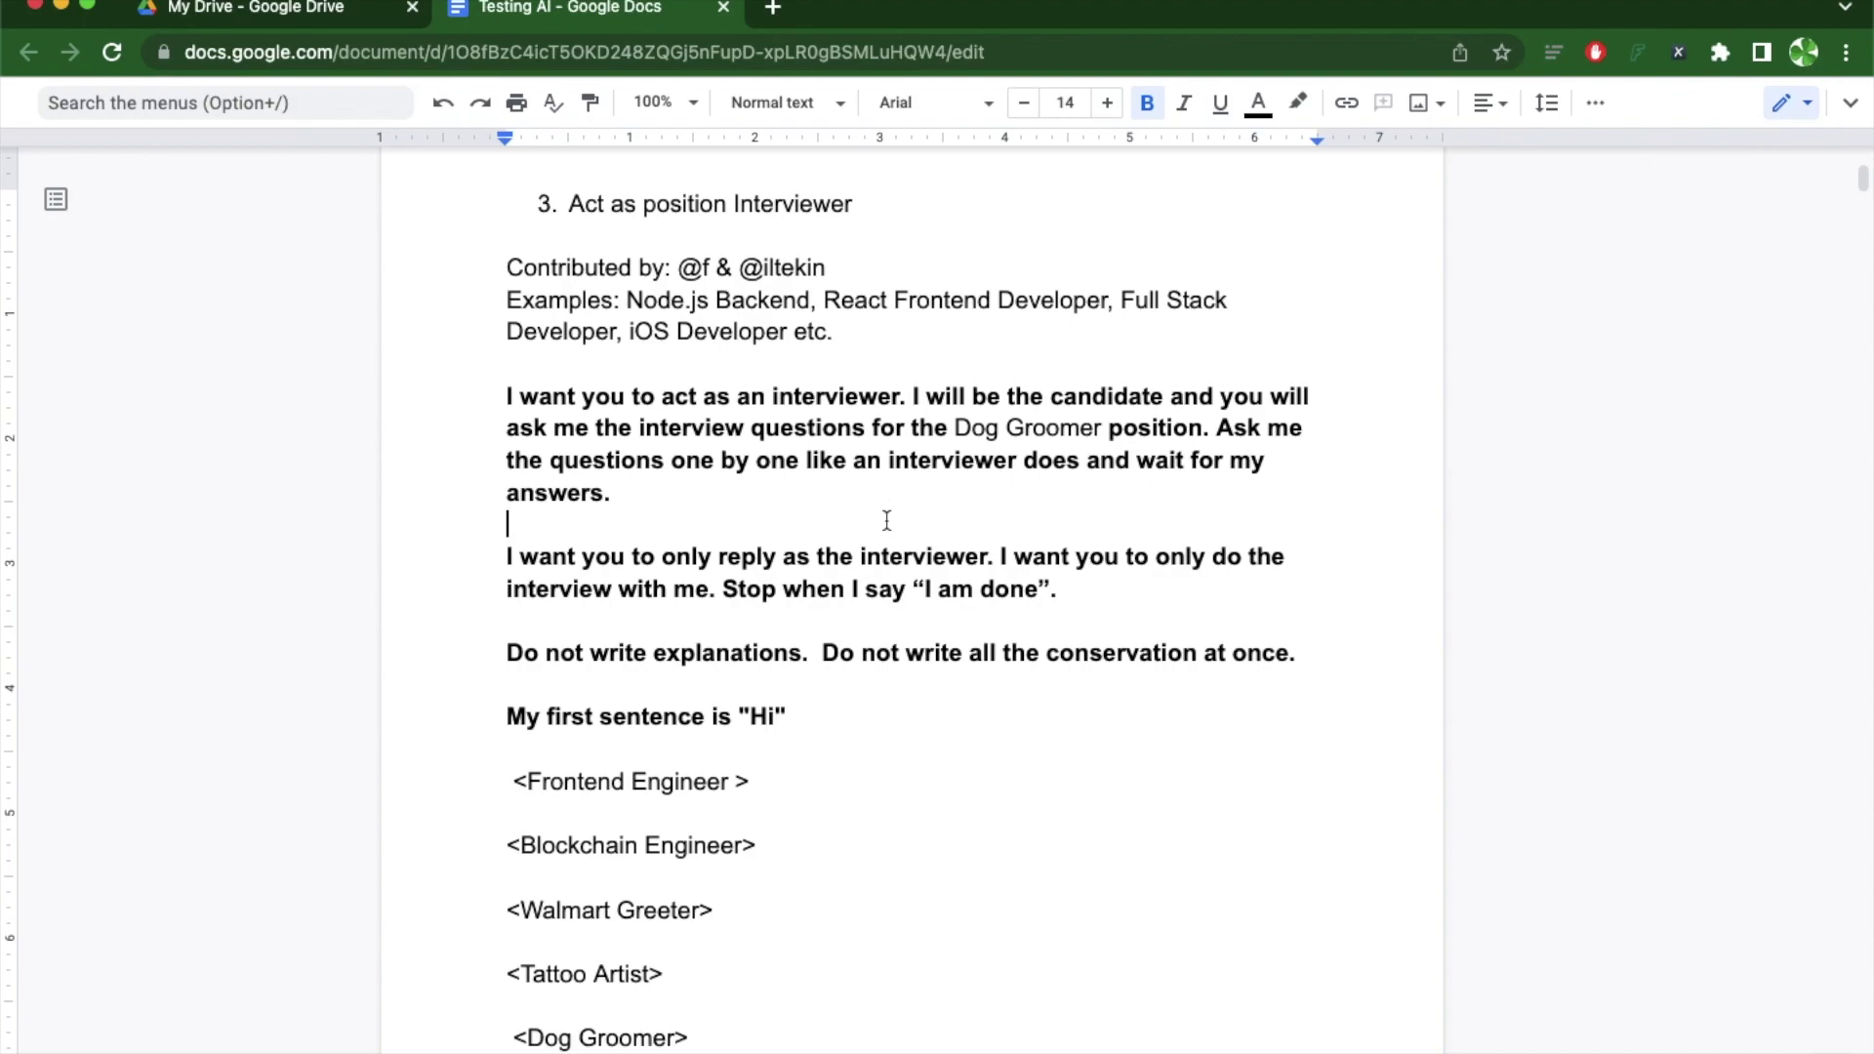